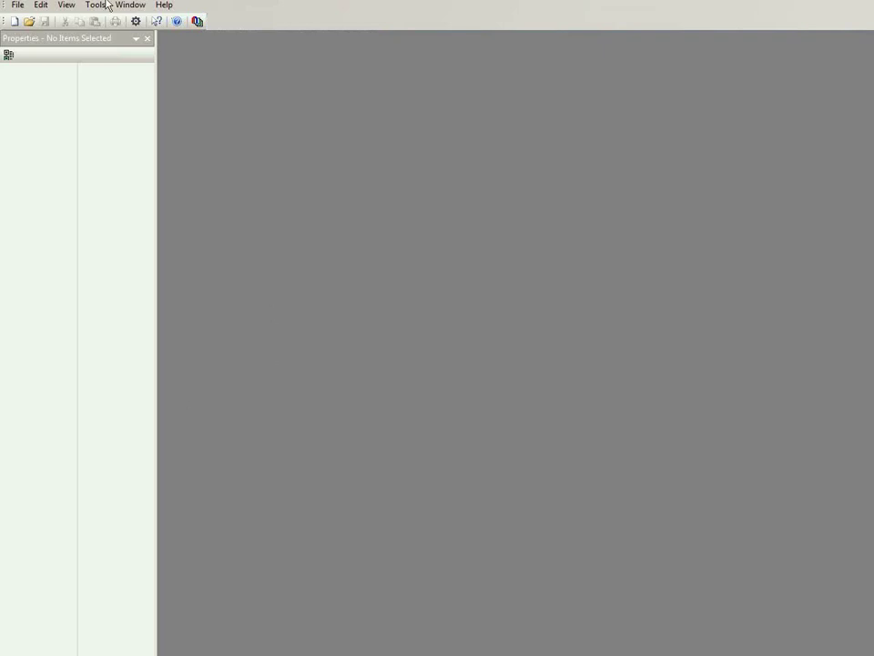
Create a new problem with the file name cable underground in the folder D:\
left_click(22, 6)
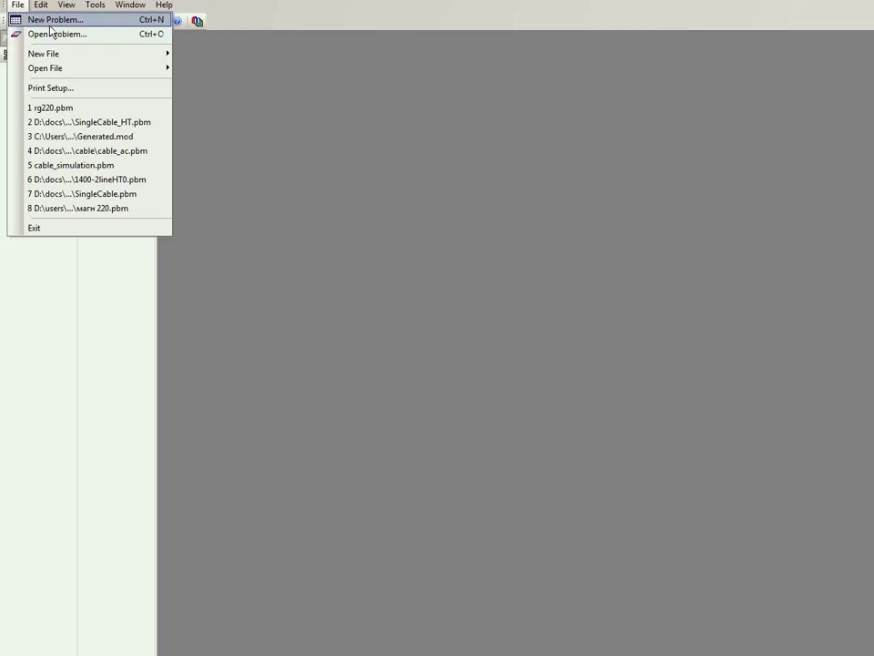
left_click(47, 20)
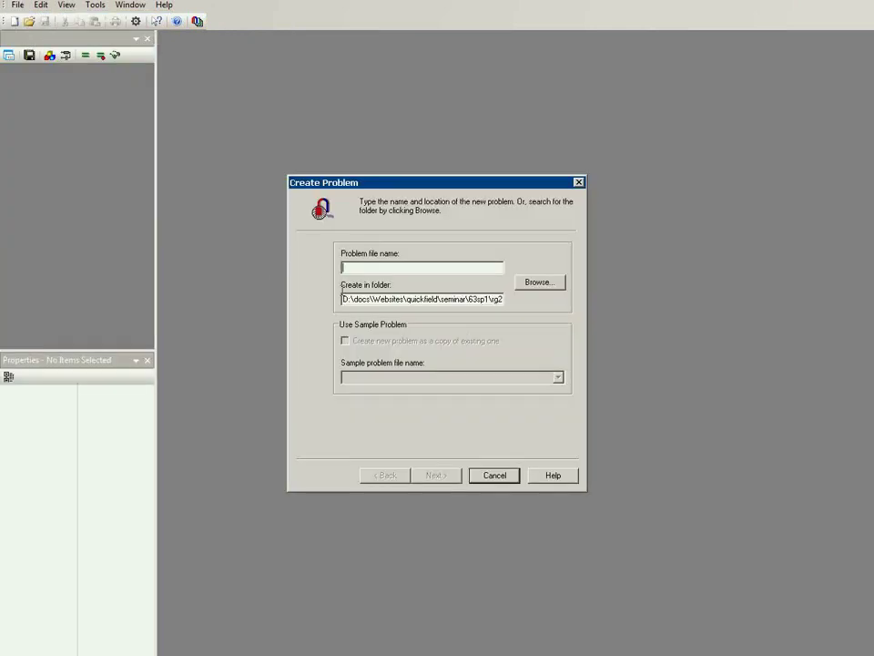
key("Tab")
type("\\d")
key("BackSpace")
type("D:\\")
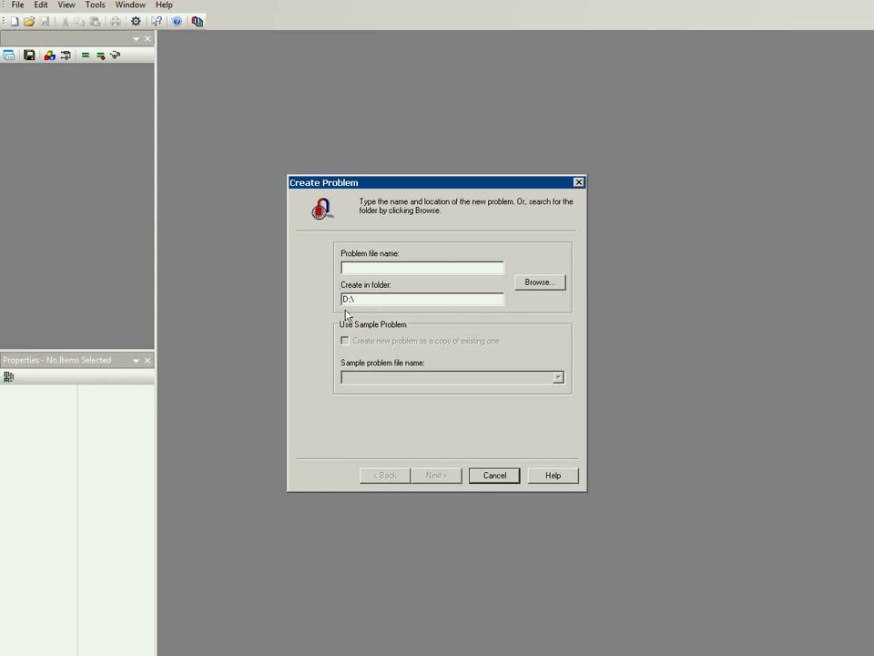
left_click(378, 272)
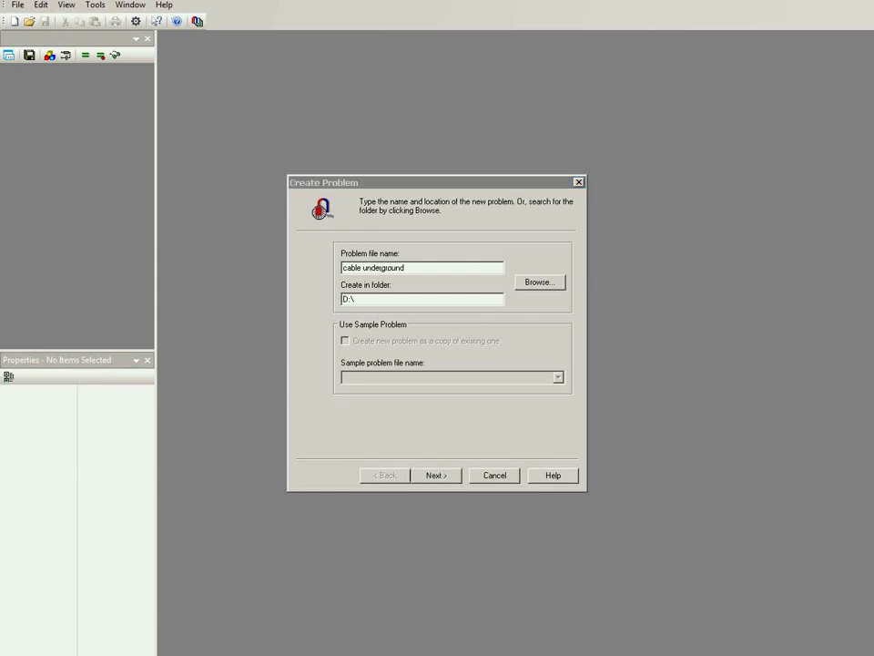
left_click(437, 481)
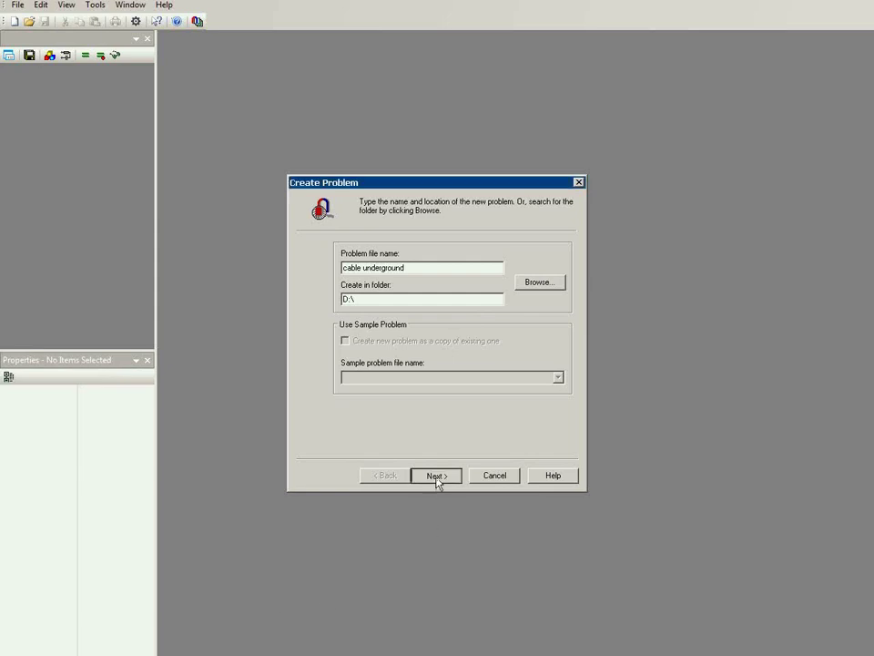
left_click(437, 477)
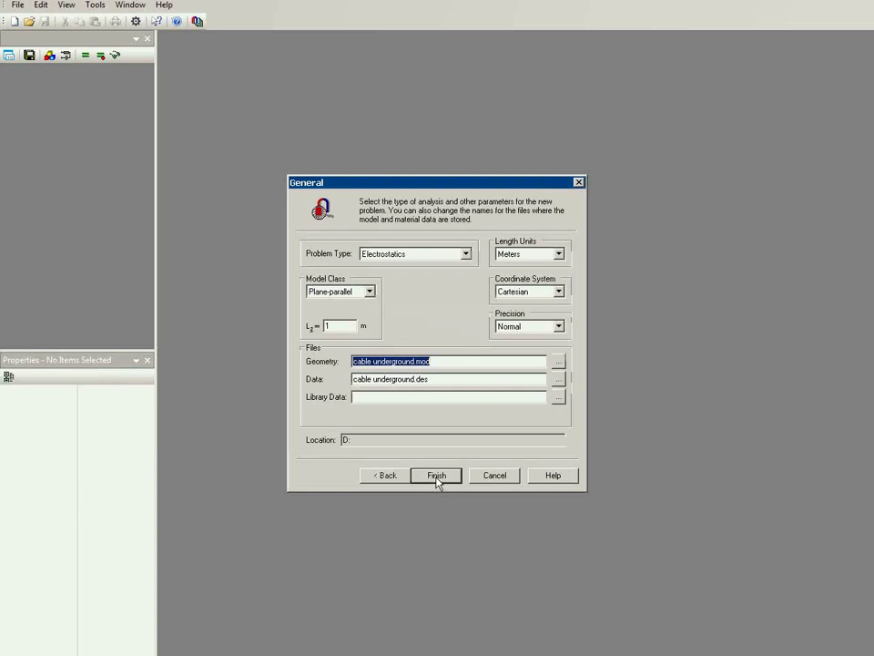
Set the problem type to AC Magnetics with a frequency of 60 Hz and a model depth Lz of 1000 m, and finish creating it
left_click(466, 254)
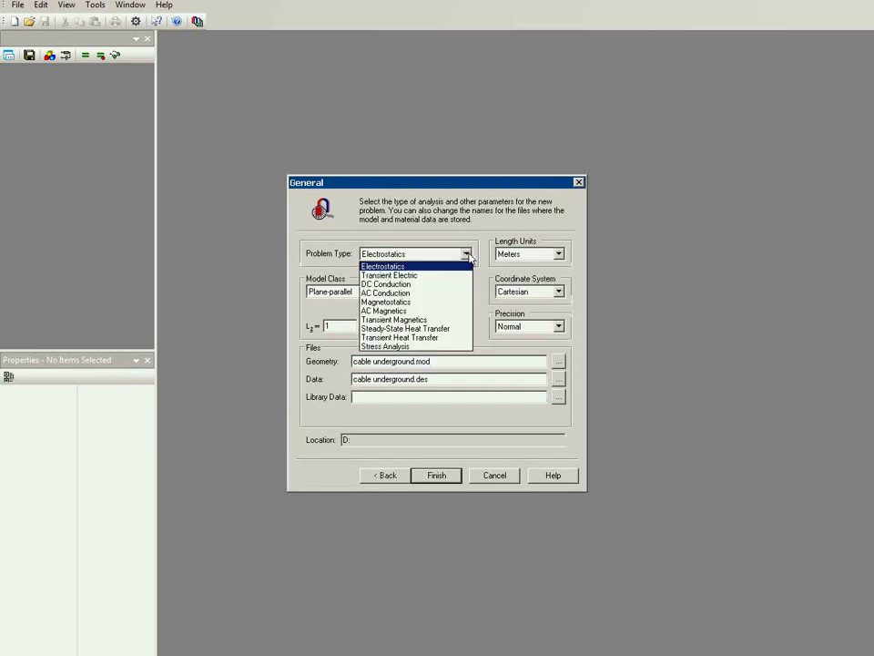
left_click(452, 312)
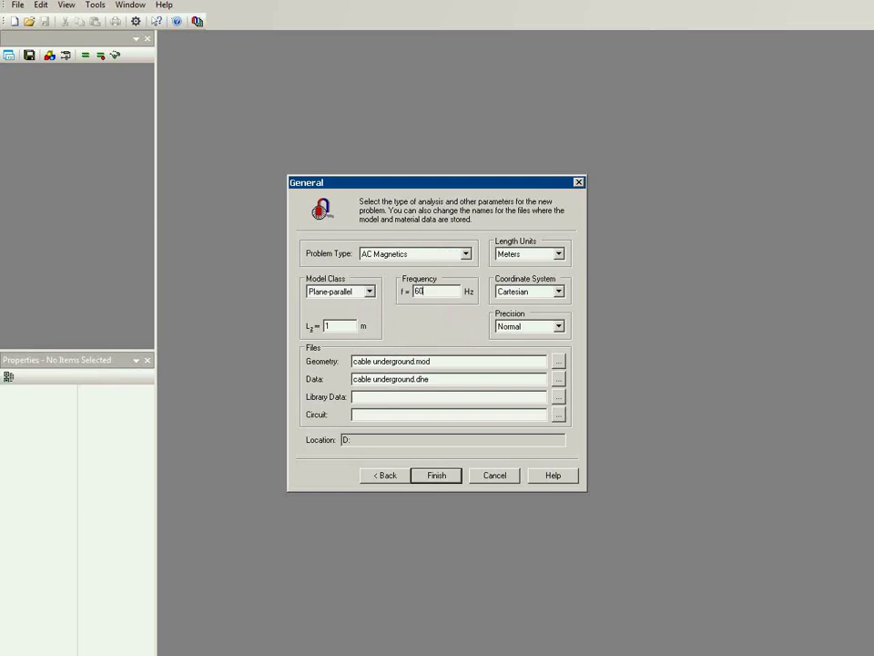
left_click(350, 325)
type("000.")
left_click(435, 476)
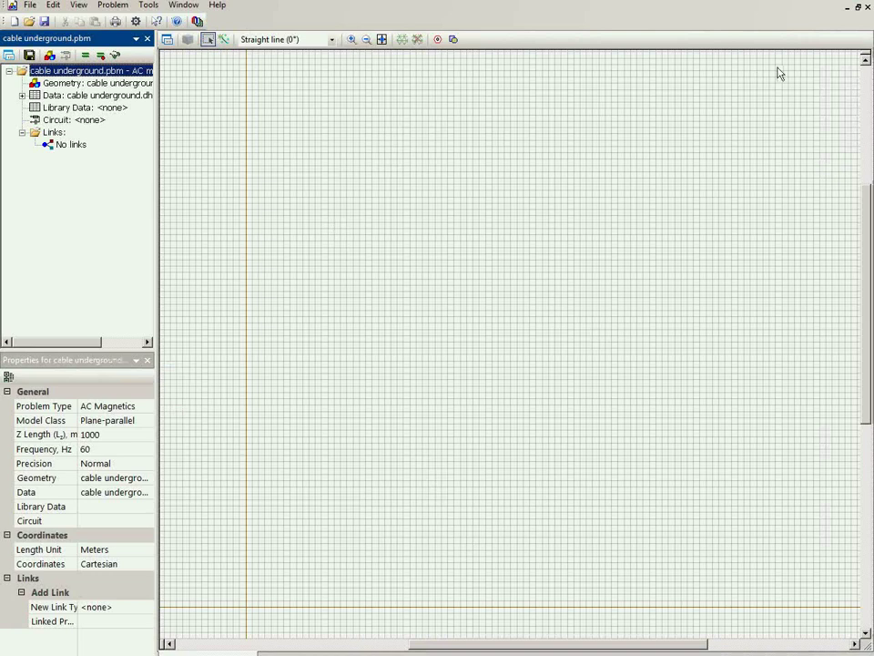
Reopen the problem's geometry model and import the drawing single_cable_stranded.dxf into it
left_click(866, 7)
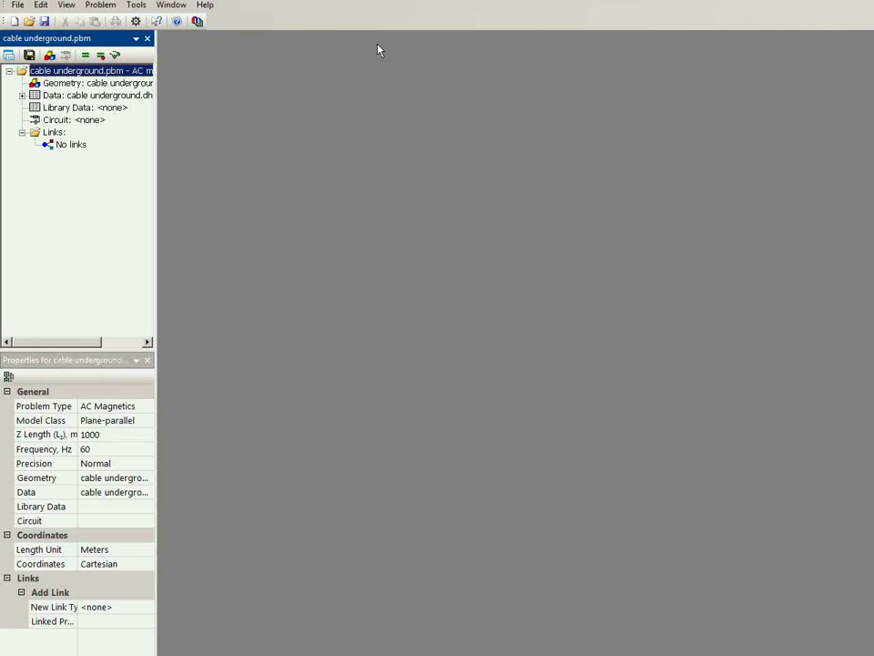
left_click(50, 56)
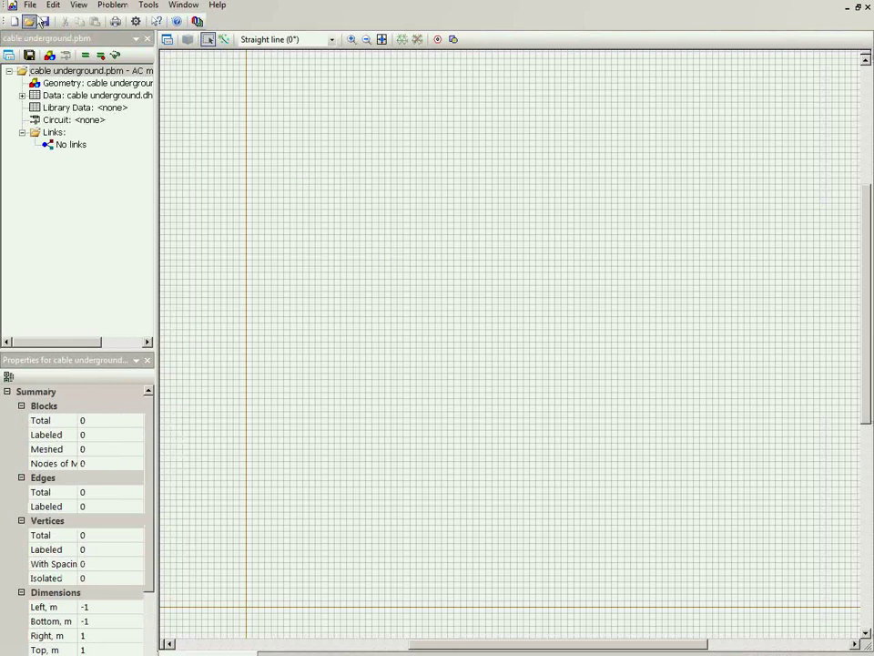
left_click(30, 5)
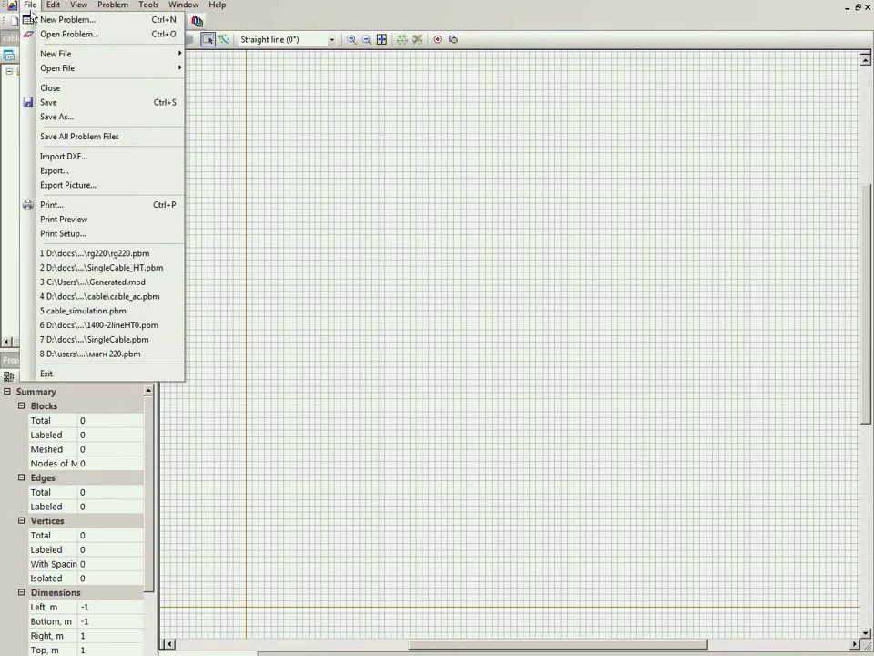
left_click(71, 160)
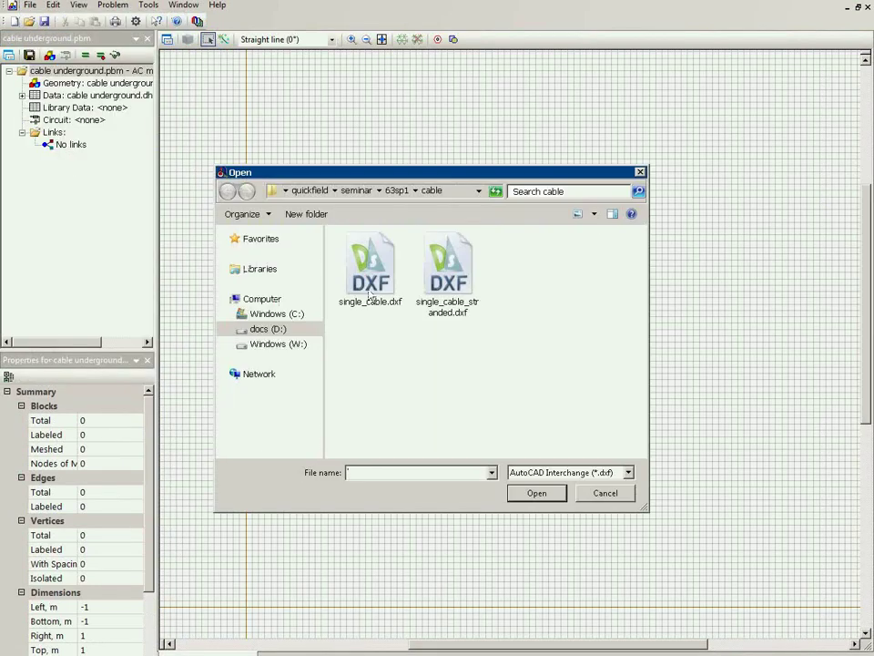
left_click(436, 285)
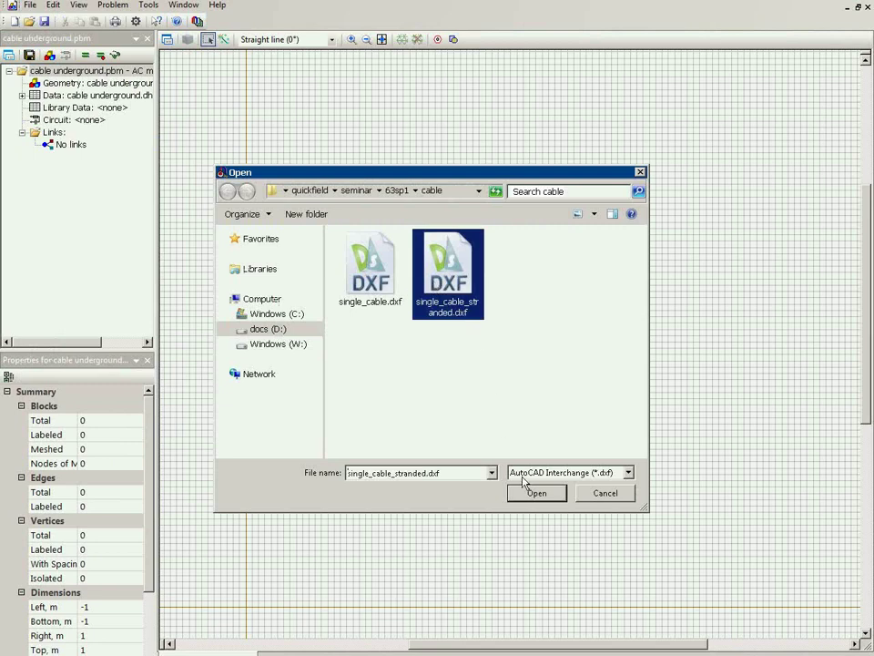
left_click(558, 492)
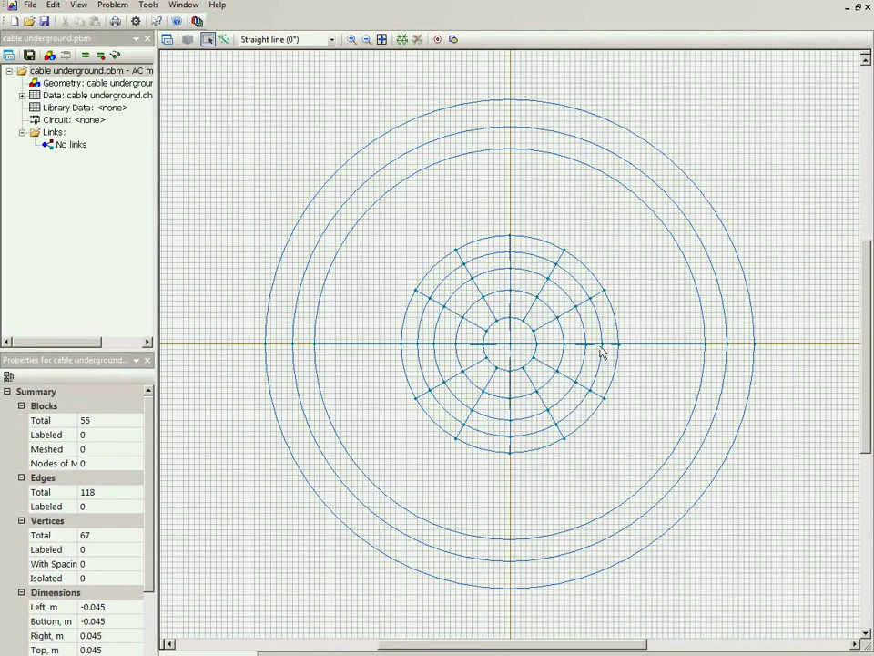
Select all the strands in the cable's core and assign them the block label conductor
left_click_drag(389, 215, 631, 469)
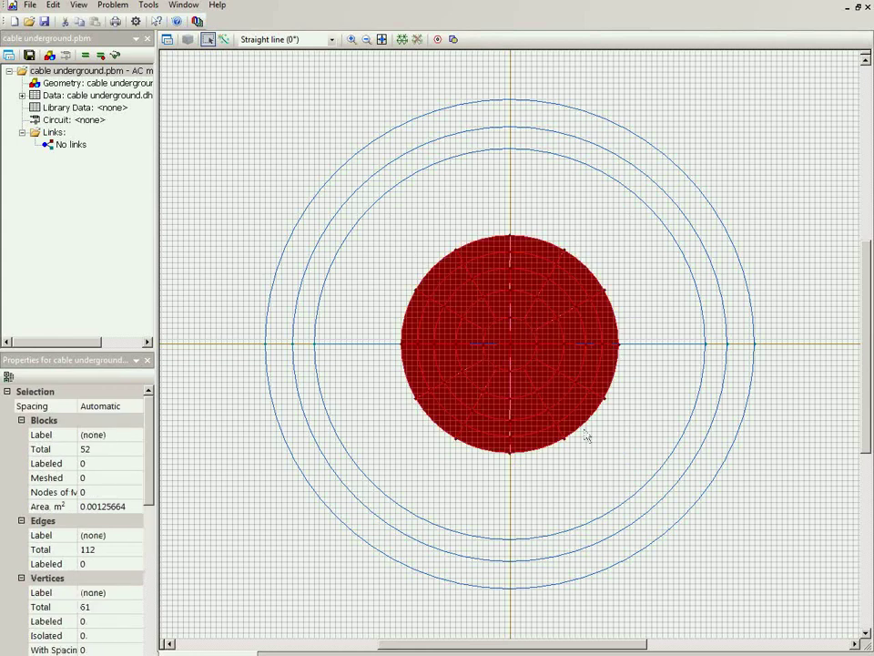
left_click(167, 40)
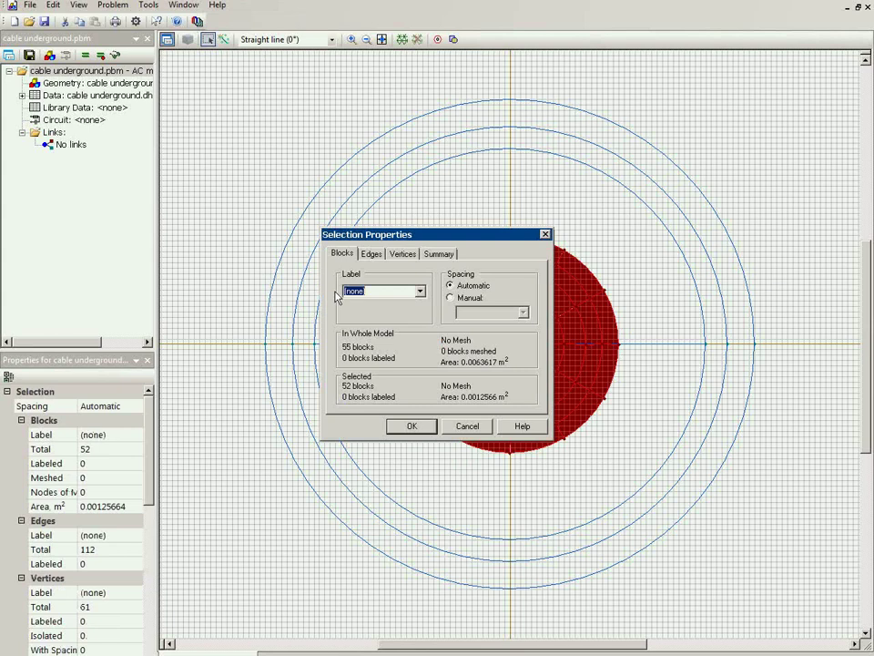
type("conductor")
key("Return")
Assign the block label insulation to the wide ring surrounding the stranded core
left_click(390, 254)
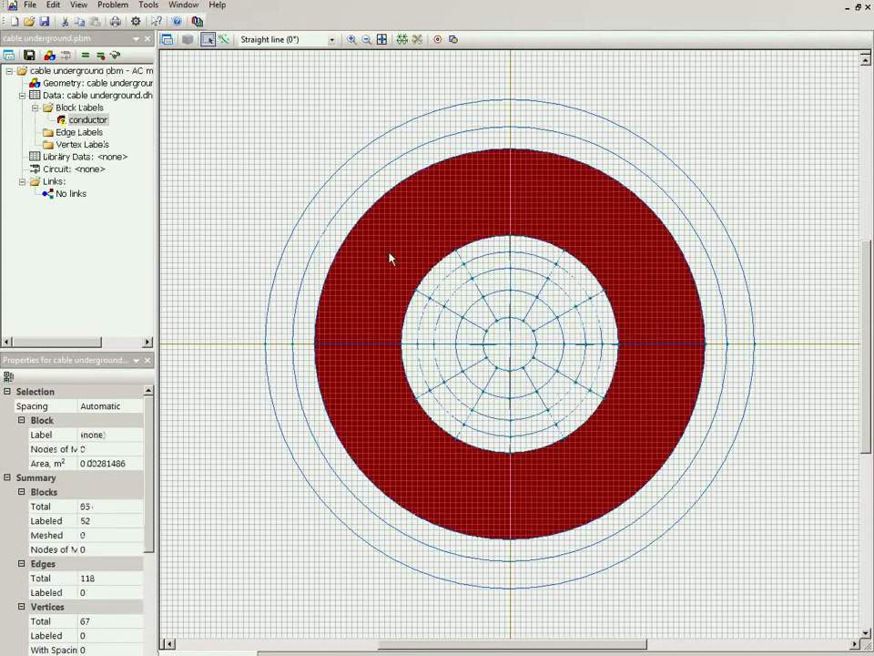
left_click(168, 40)
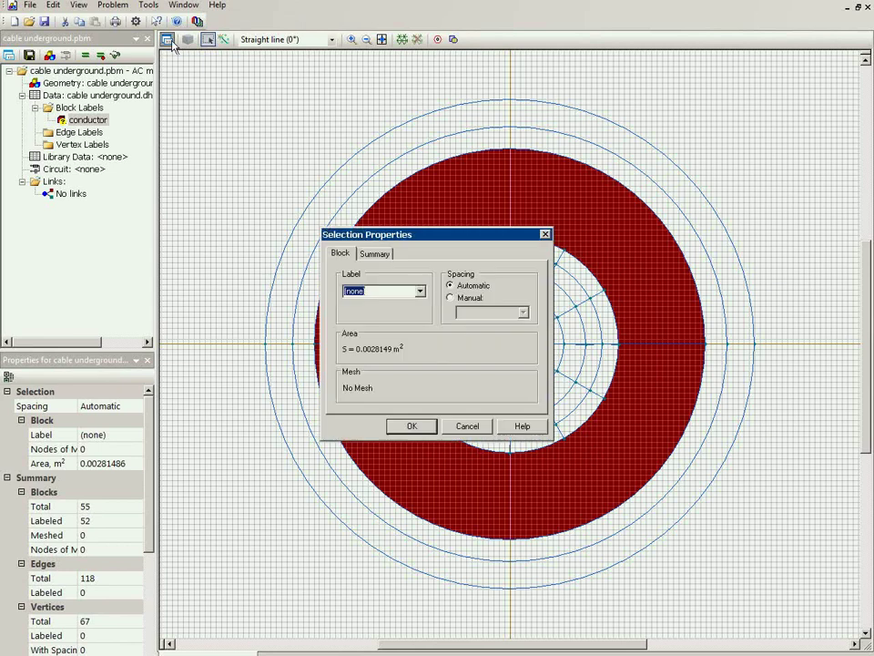
type("in")
key("Return")
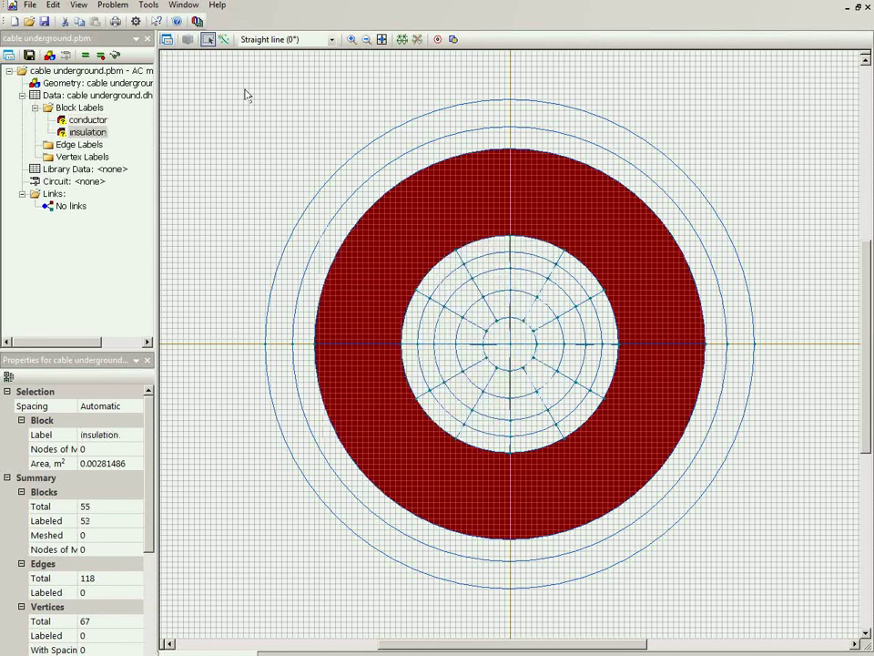
Assign the block label shield to the thin ring just outside the insulation
left_click(392, 175)
left_click(168, 41)
type("a")
key("Return")
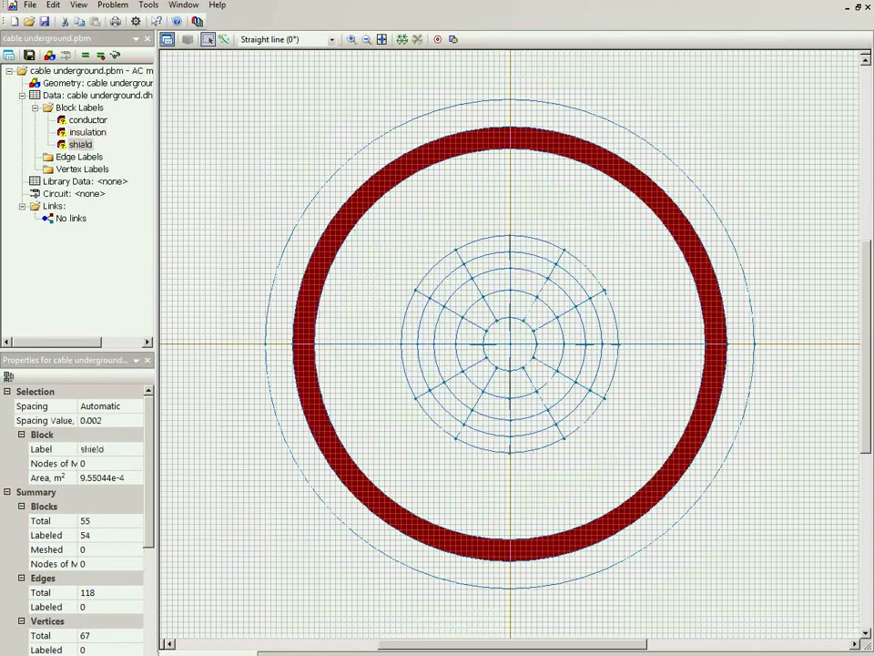
Assign the block label cover to the outermost ring of the cable
left_click(371, 165)
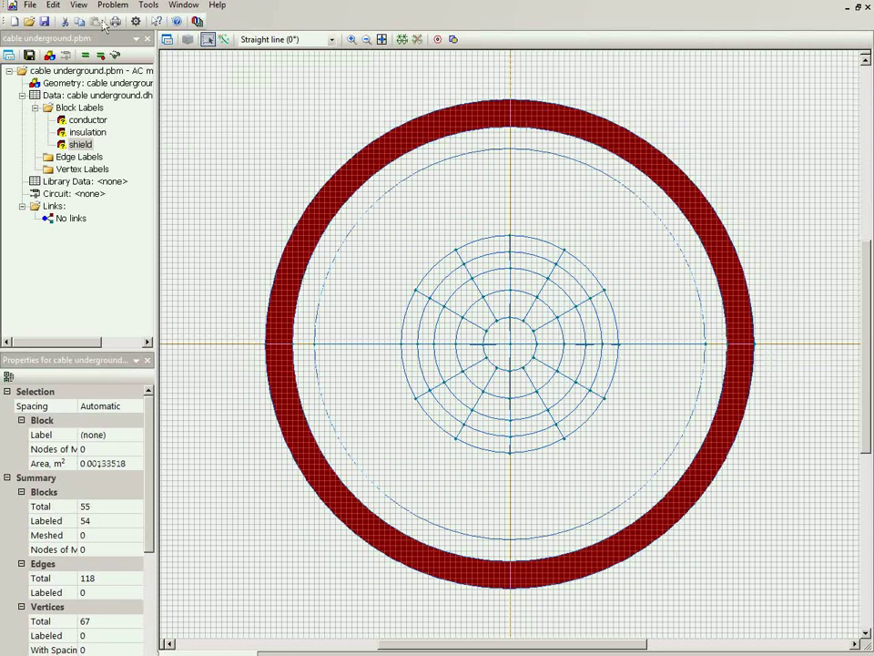
left_click(168, 40)
type("cover")
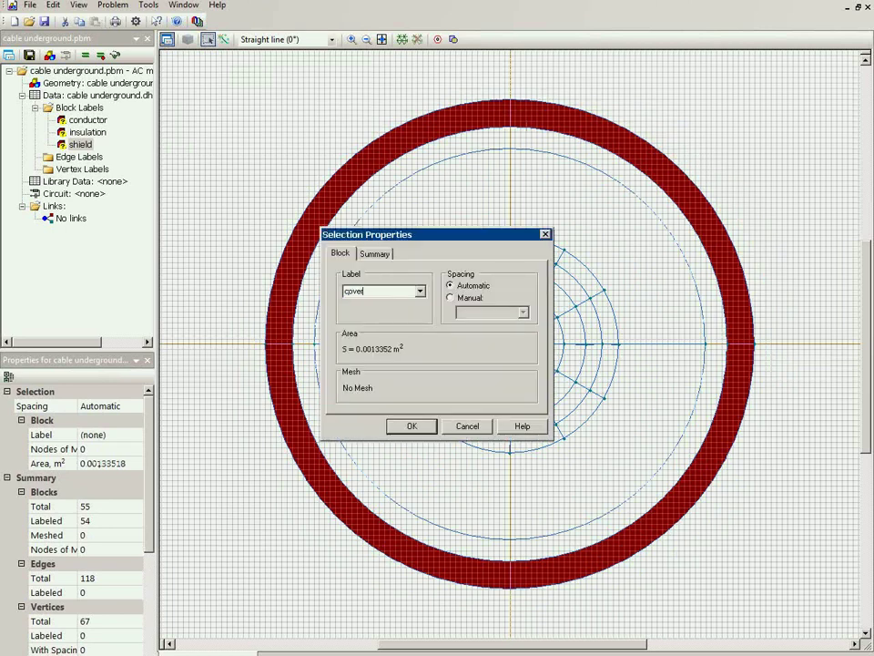
key("Return")
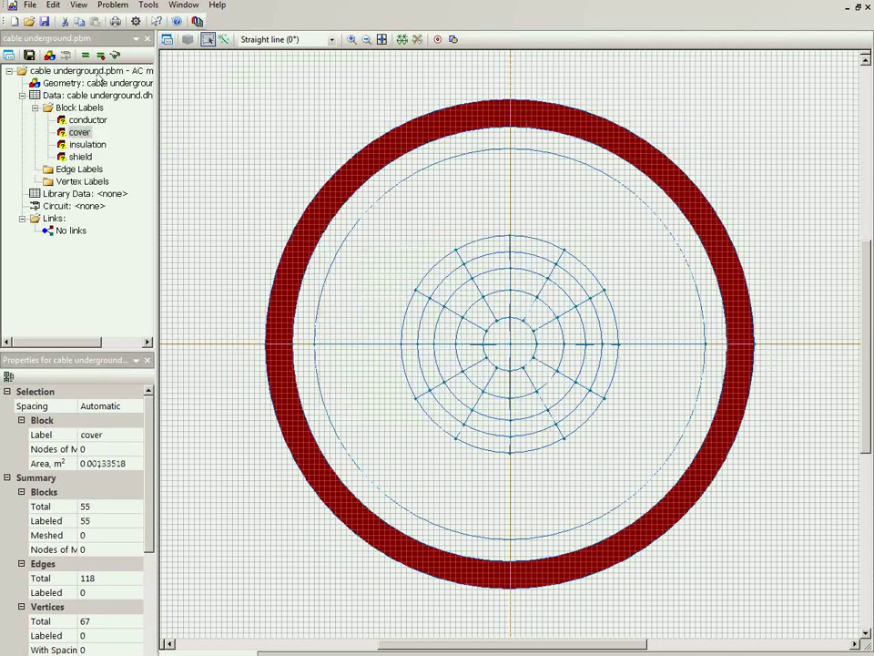
Change the block label of the core strands to conductor A
left_click(88, 119)
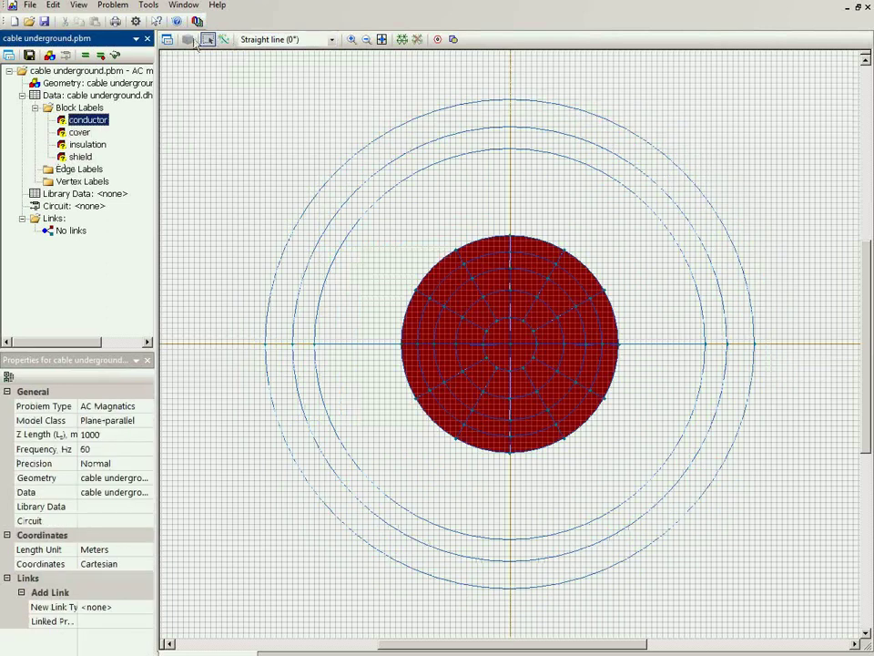
left_click(167, 40)
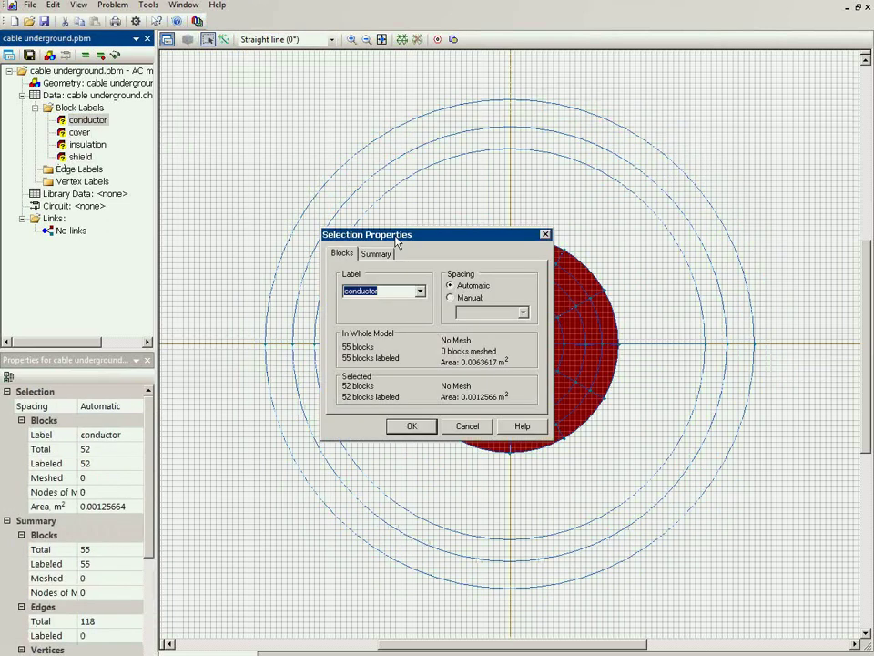
left_click(380, 291)
type("A")
left_click(410, 426)
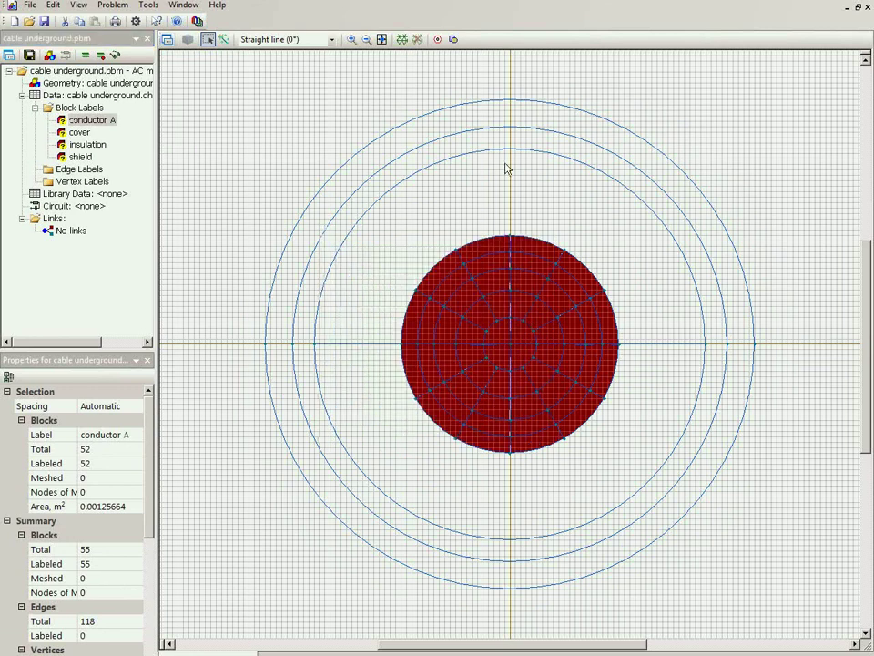
Duplicate the whole cable twice, placing one copy beside the original and the other above and between them to form a trefoil
left_click(366, 39)
left_click(366, 39)
left_click_drag(371, 241, 603, 416)
left_click_drag(508, 354, 571, 235)
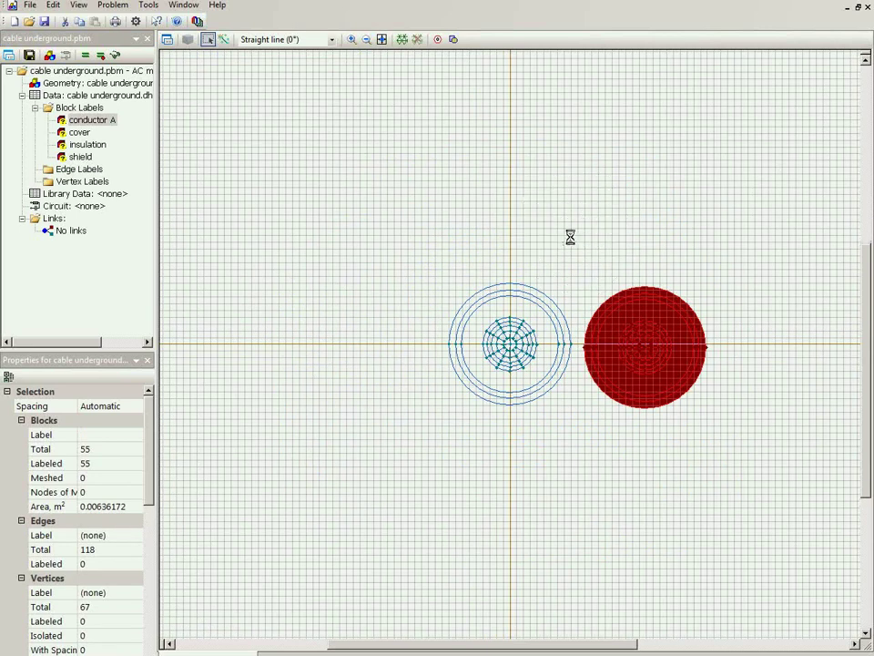
Select all three cables and move them together down below the horizontal axis, close to the vertical axis
left_click(366, 39)
left_click(366, 39)
left_click(366, 39)
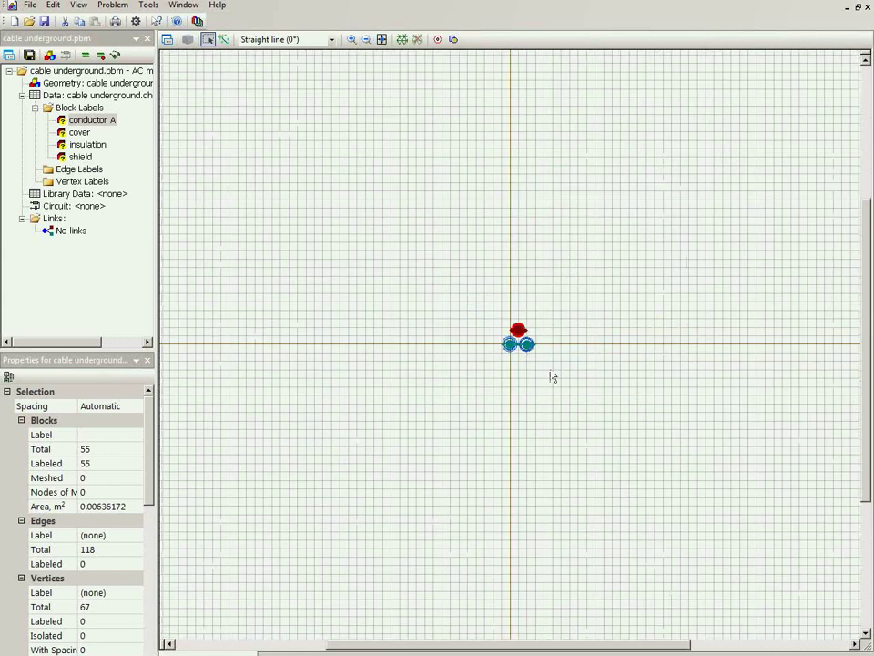
left_click_drag(455, 279, 560, 374)
left_click_drag(522, 337, 526, 436)
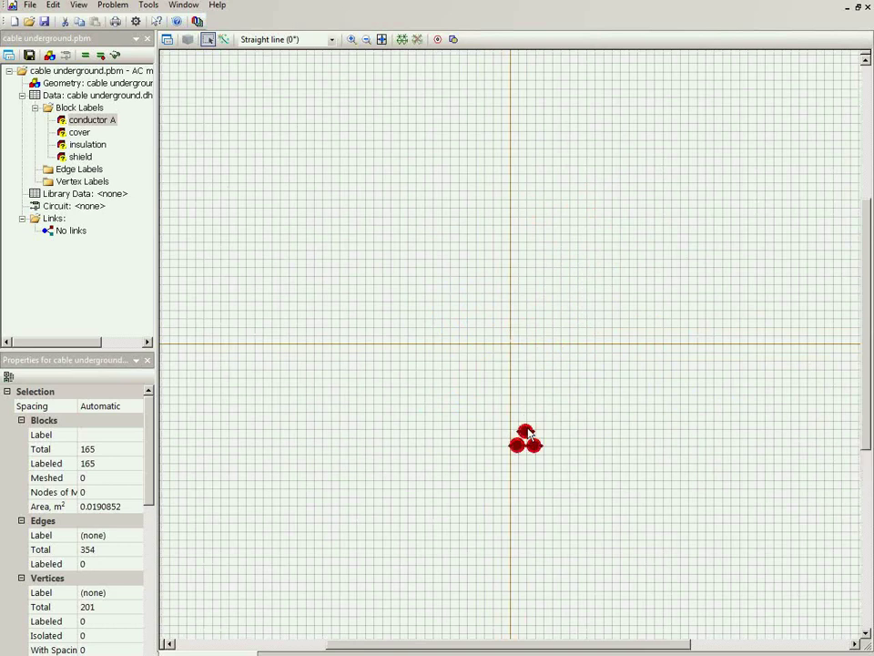
Draw a rectangle about 0.8 m wide and 0.7 m high around the cables, with its upper edge on the horizontal axis
left_click(224, 39)
mouse_move(468, 344)
left_mouse_down()
mouse_move(468, 497)
mouse_move(467, 463)
left_mouse_up()
left_click_drag(468, 462, 603, 463)
mouse_move(603, 463)
left_mouse_down()
mouse_move(604, 344)
mouse_move(467, 344)
left_mouse_up()
left_click(208, 39)
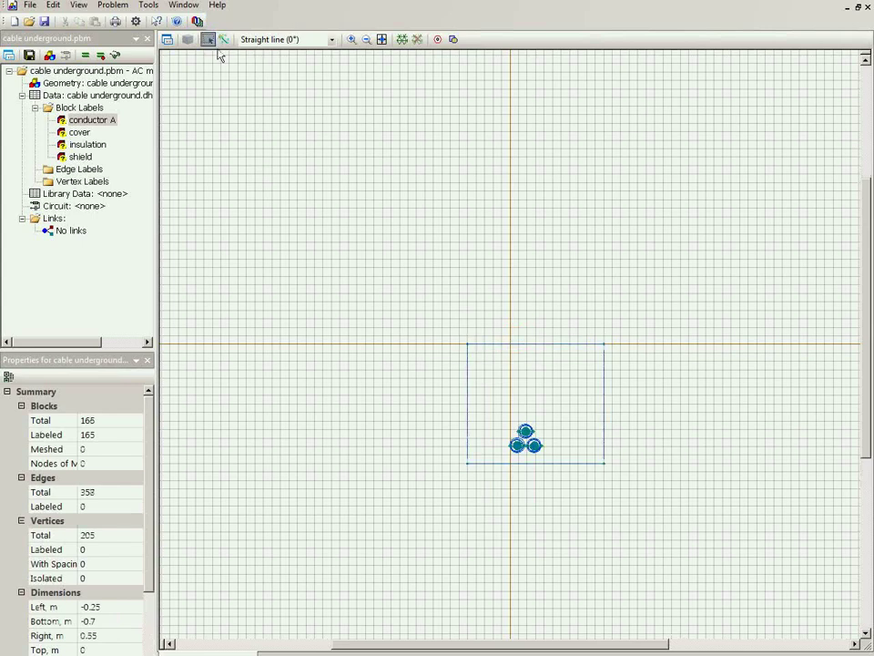
Assign the block label sand to the rectangle's area around the cables
left_click(510, 369)
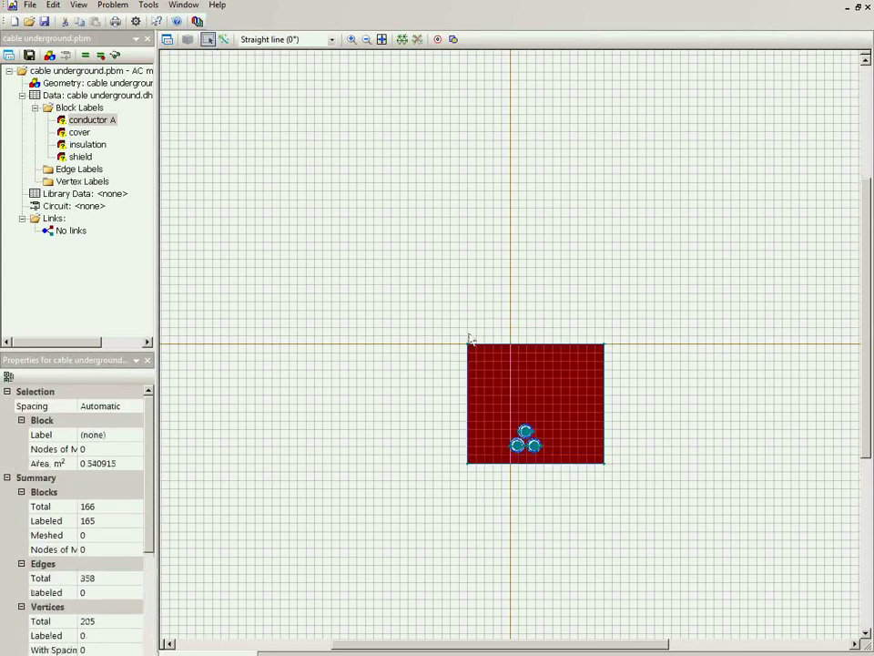
left_click(169, 40)
type("sh")
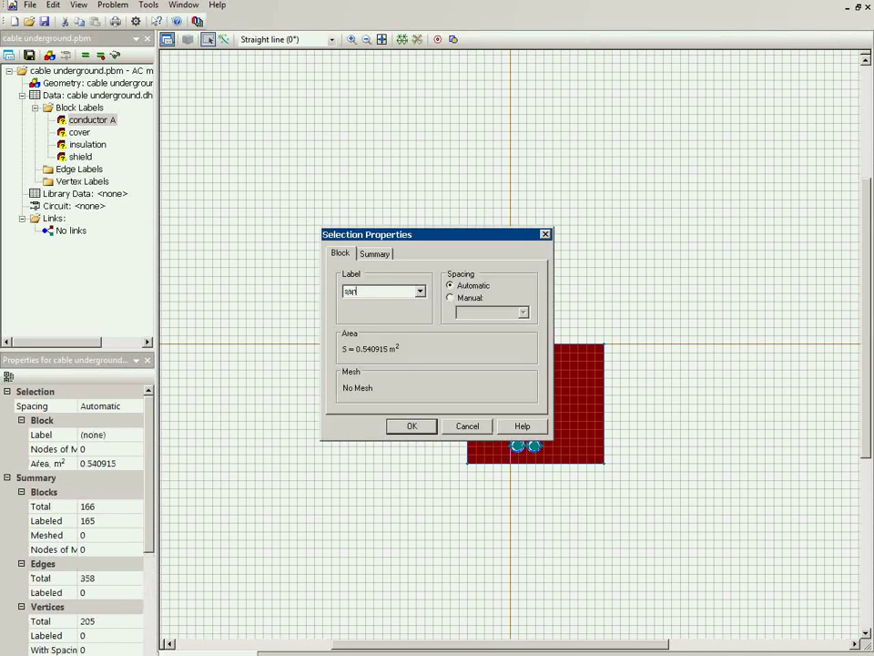
key("Return")
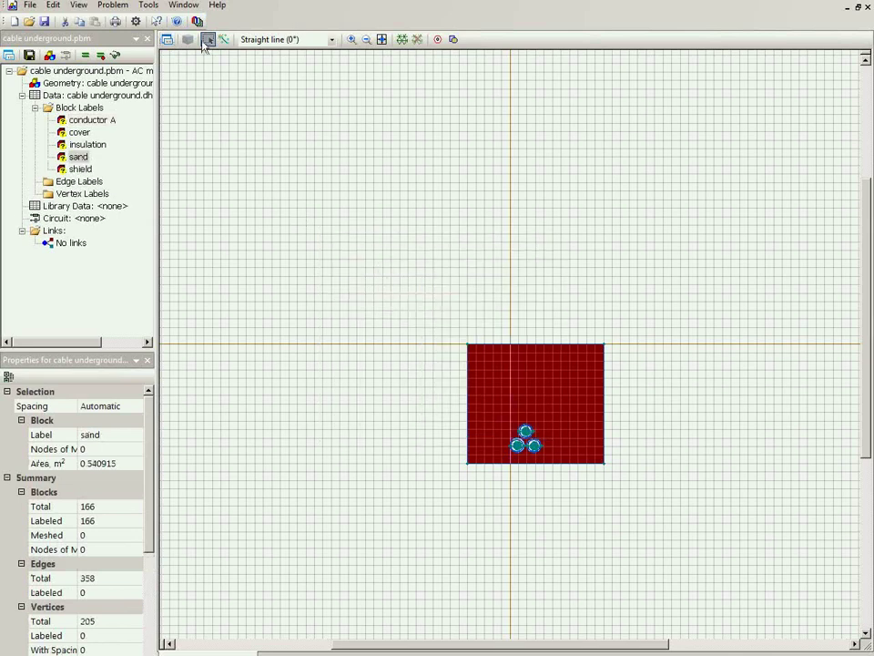
Draw straight edges along the horizontal axis outward from both sides of the sand rectangle, to about x = -3 m and x = 3.1 m
left_click(222, 40)
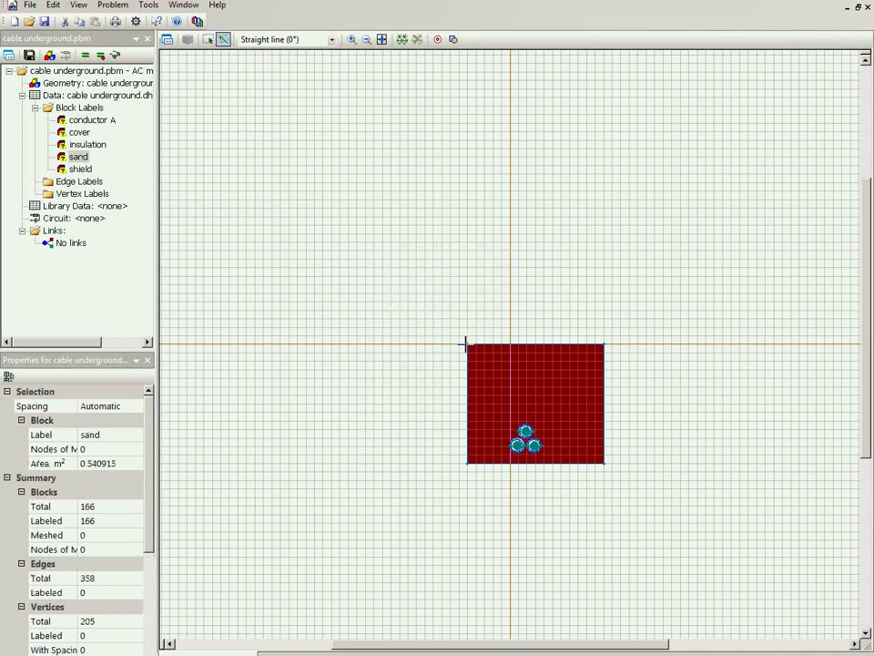
mouse_move(452, 347)
left_mouse_down()
mouse_move(222, 336)
mouse_move(187, 343)
left_mouse_up()
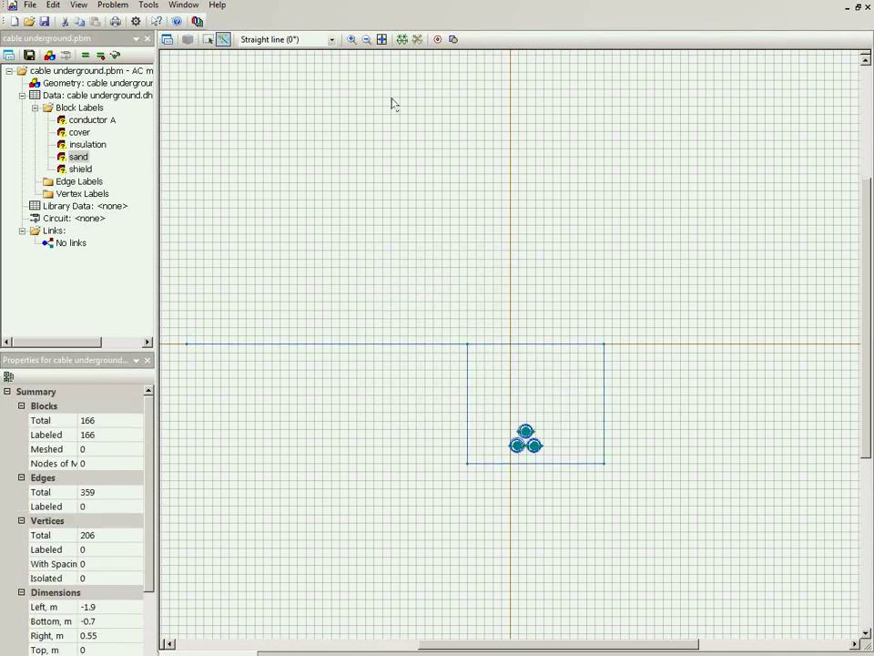
left_click(366, 40)
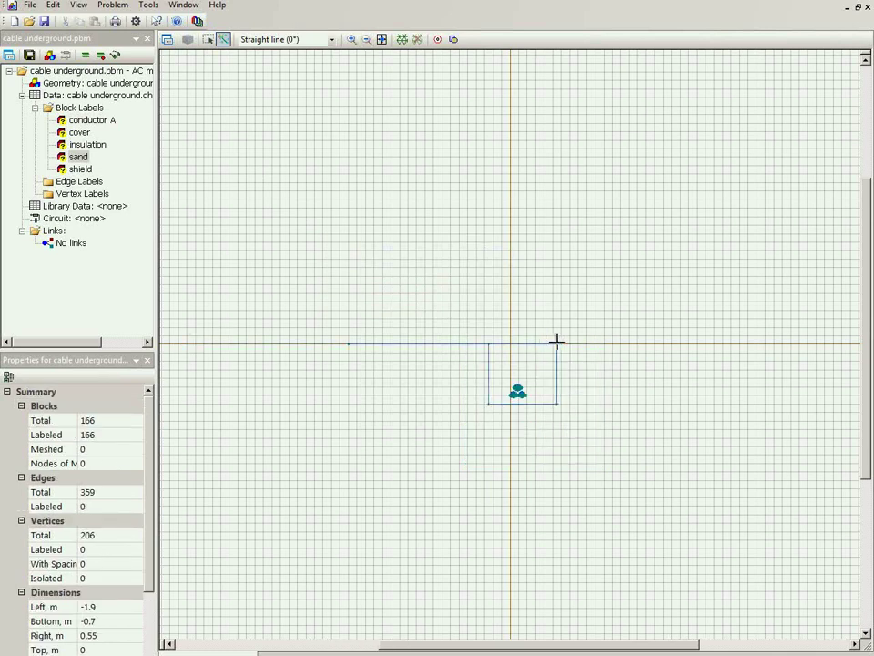
left_click_drag(558, 343, 774, 344)
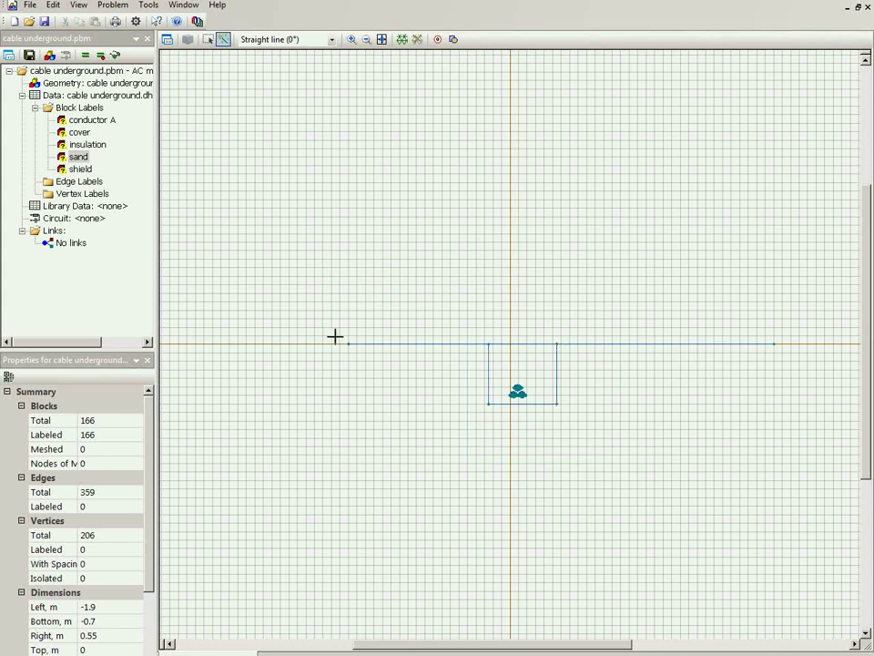
left_click_drag(350, 345, 255, 343)
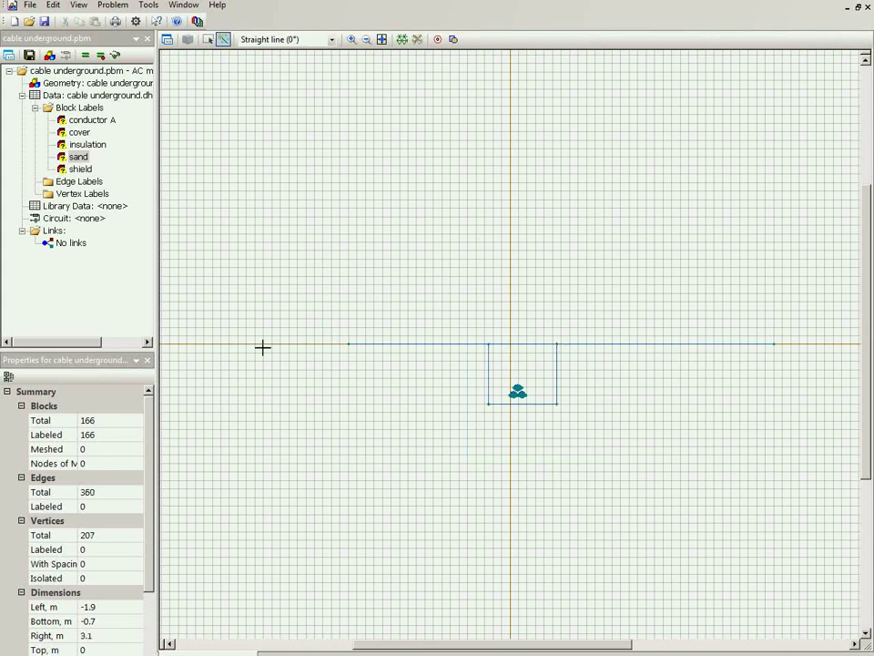
Draw a half arc (180°) below the ground line, connecting its two outer ends
left_click(333, 40)
left_click(291, 75)
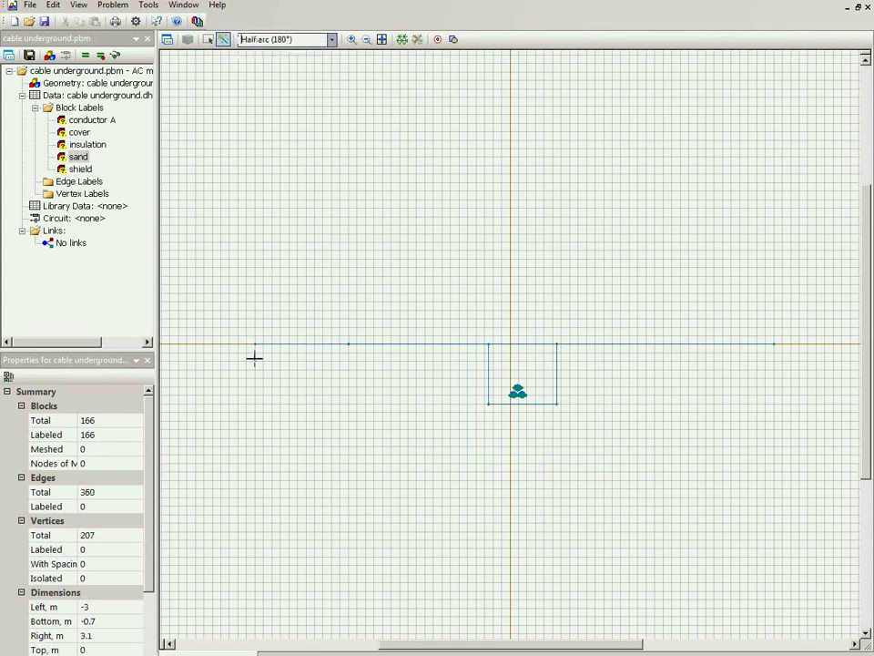
left_click_drag(255, 343, 774, 343)
Assign the block label soil to the lower half-disc around the sand rectangle
left_click(208, 39)
left_click(312, 420)
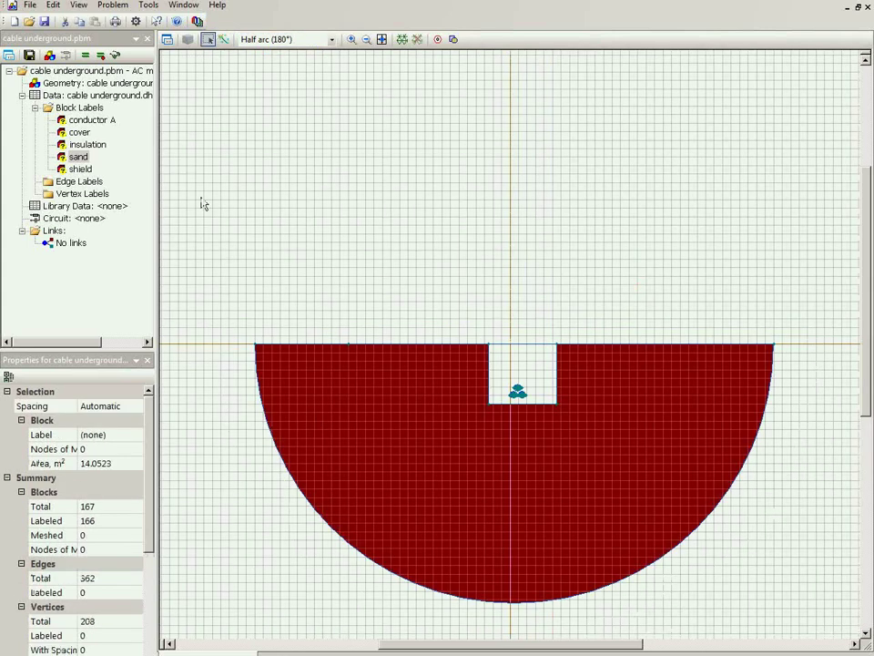
left_click(166, 39)
type("s")
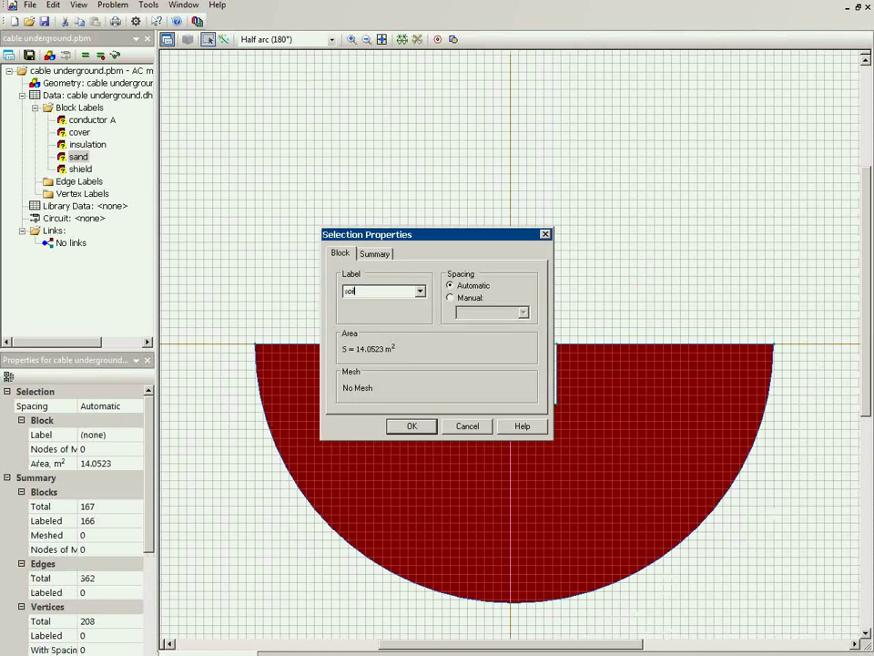
type("oil")
key("Return")
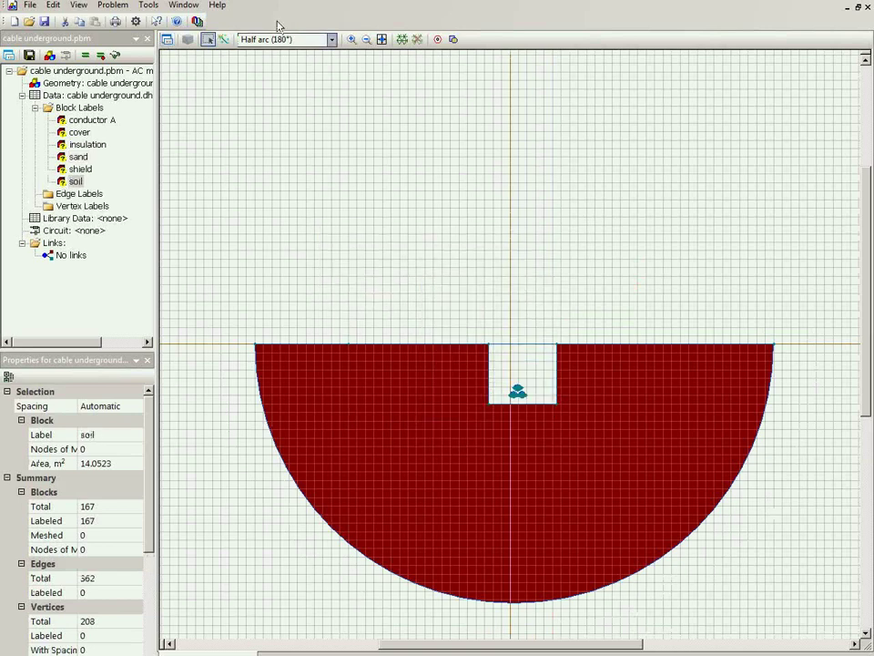
Draw a matching half arc (180°) above the ground line between its two outer ends to close the circle
left_click(223, 39)
left_click(769, 344)
left_click(255, 344)
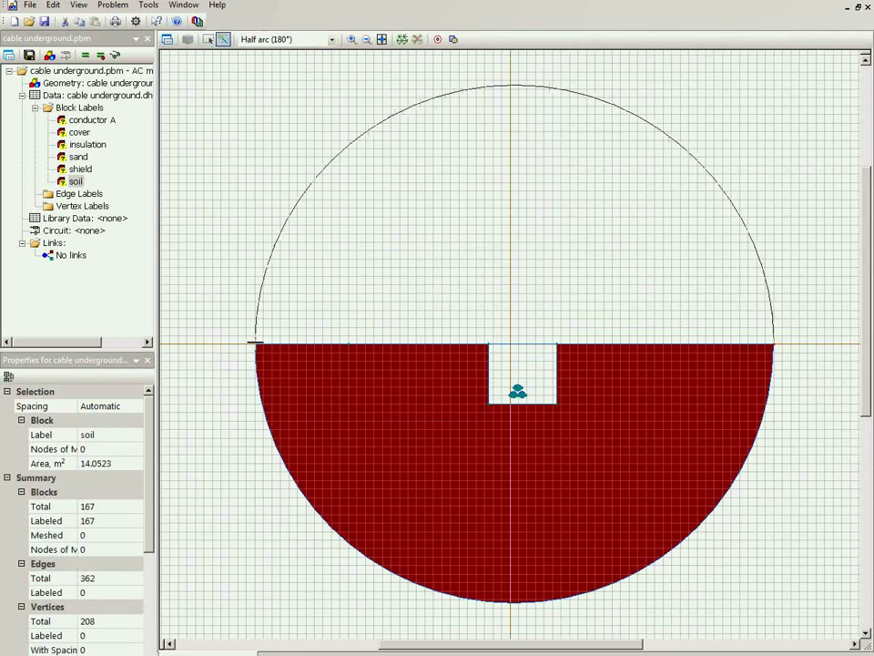
Assign the block label air to the upper half-disc
left_click(207, 39)
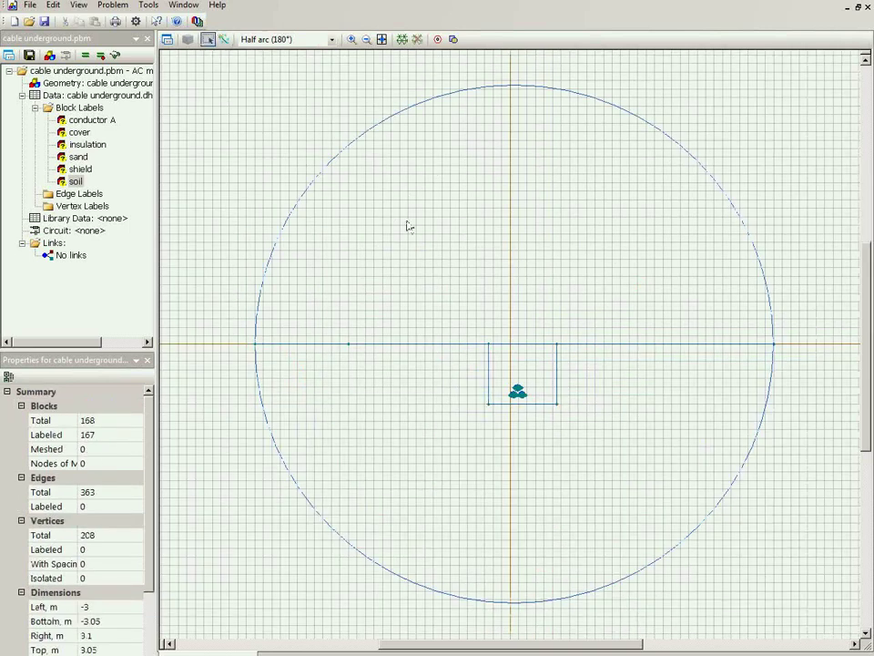
left_click(410, 227)
left_click(168, 39)
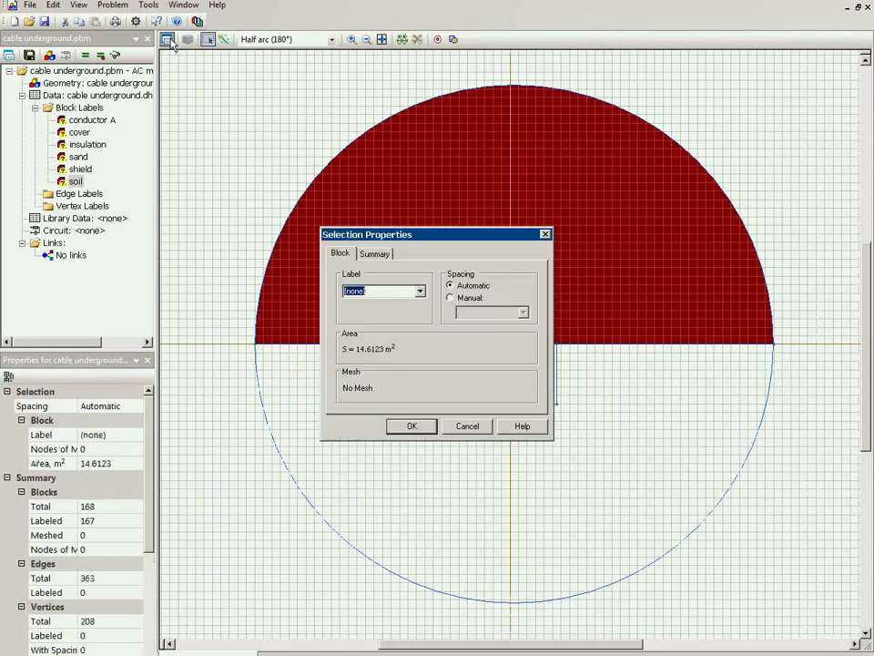
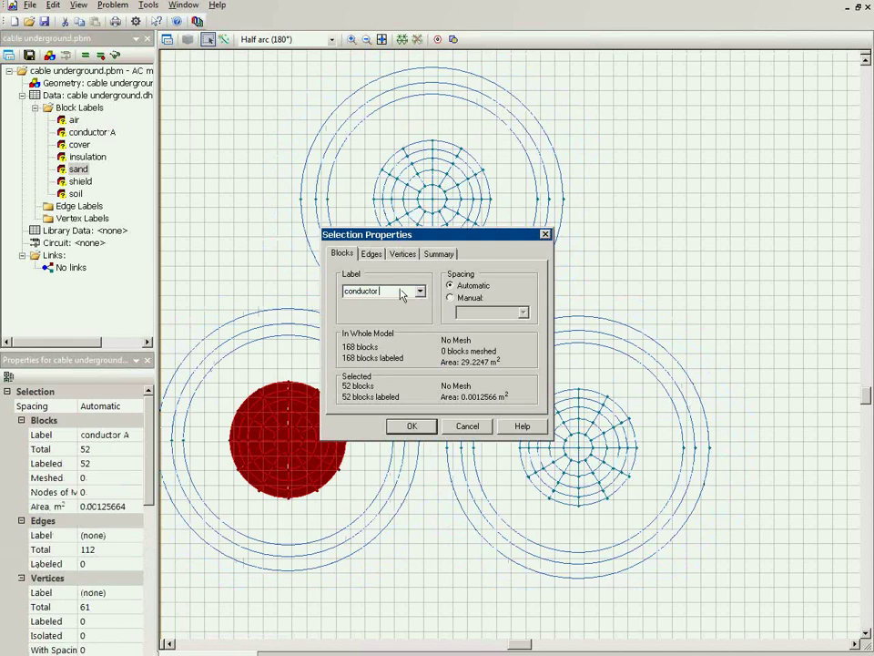
Relabel the lower-left cable's conductor blocks as conductor B and the lower-right cable's conductor blocks as conductor C
type("B")
left_click(406, 426)
left_click_drag(518, 377, 650, 522)
key("alt+Return")
key("End")
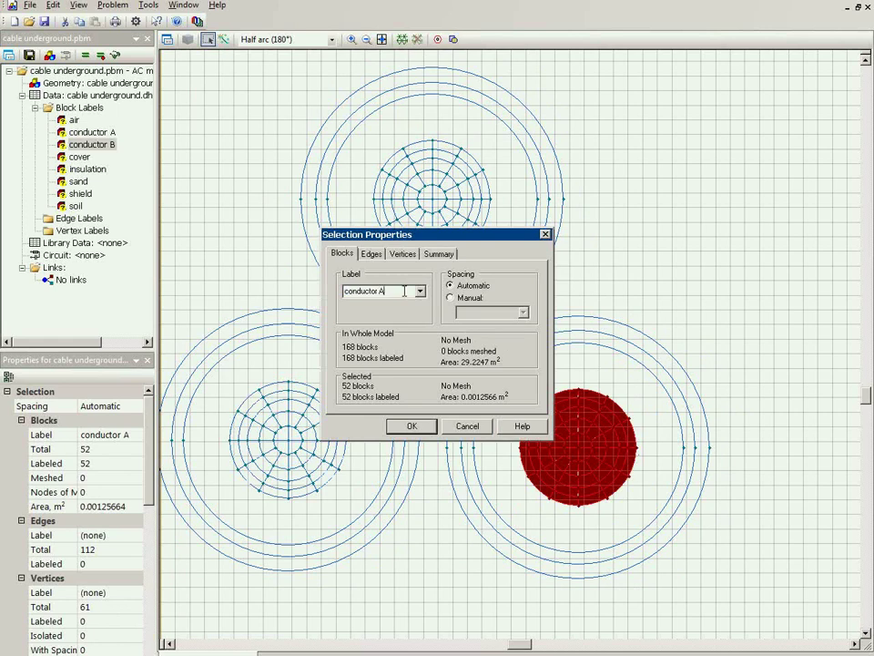
key("BackSpace")
type("C")
left_click(408, 425)
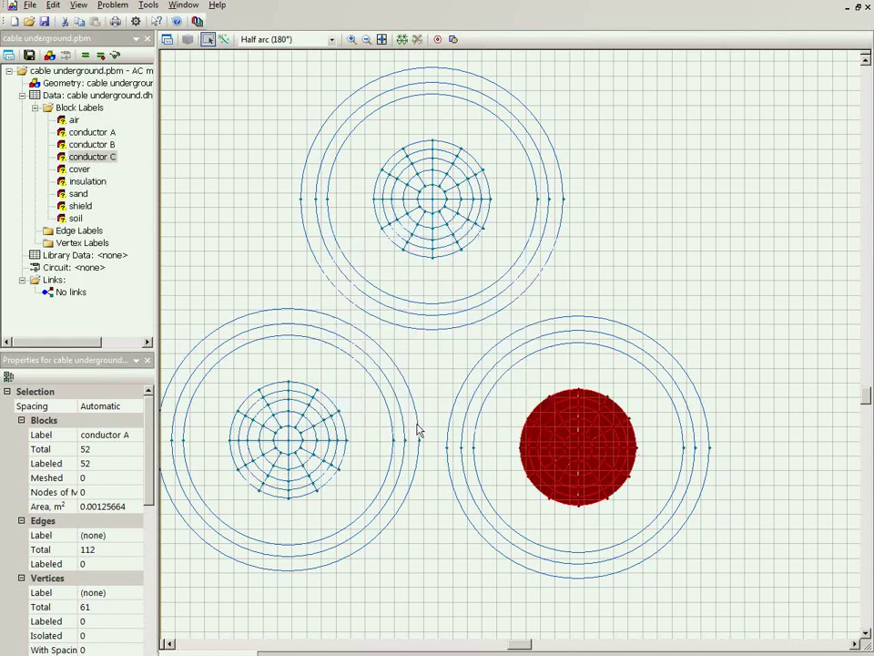
Change the block label of the lower-left cable's shield ring to shield B
left_click(321, 339)
double_click(326, 336)
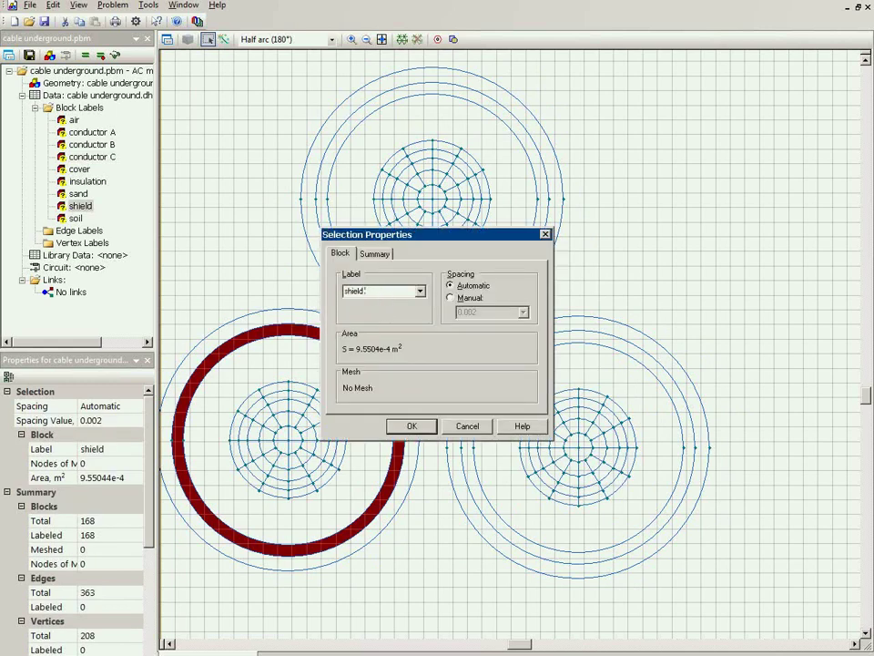
left_click(417, 430)
Change the block label of the lower-right cable's shield ring to shield C
left_click(519, 360)
left_click(521, 358)
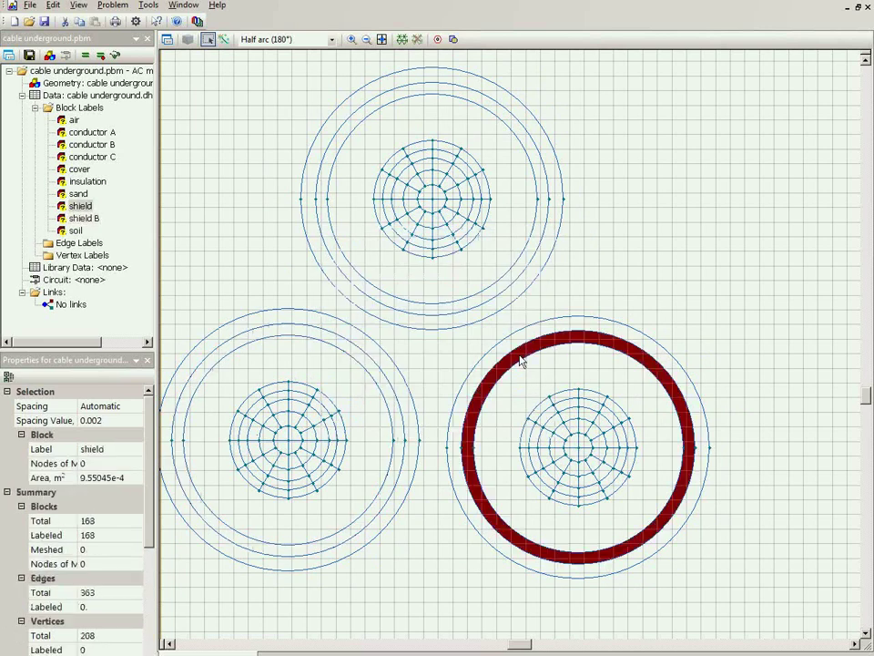
double_click(521, 357)
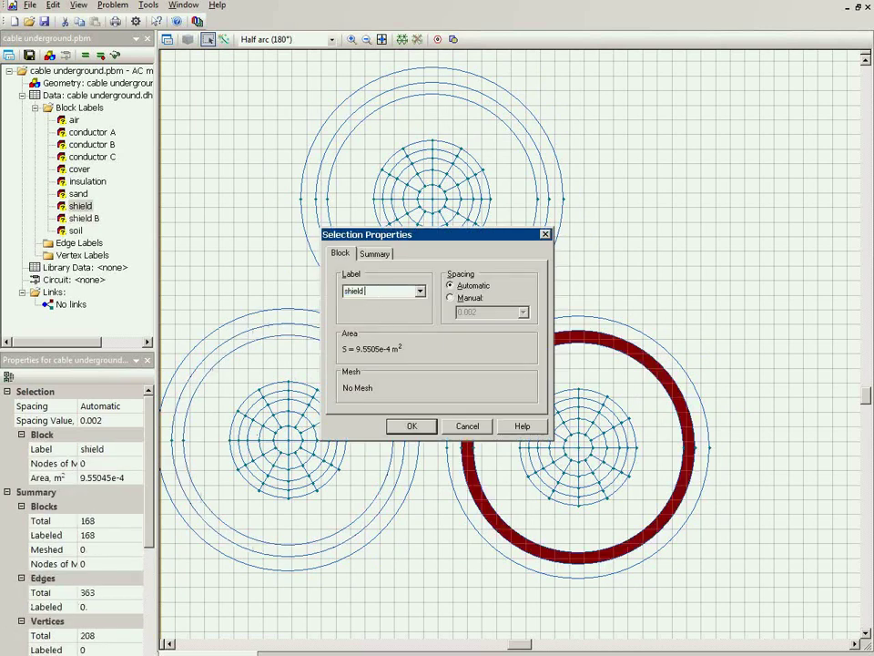
type("C")
key("Return")
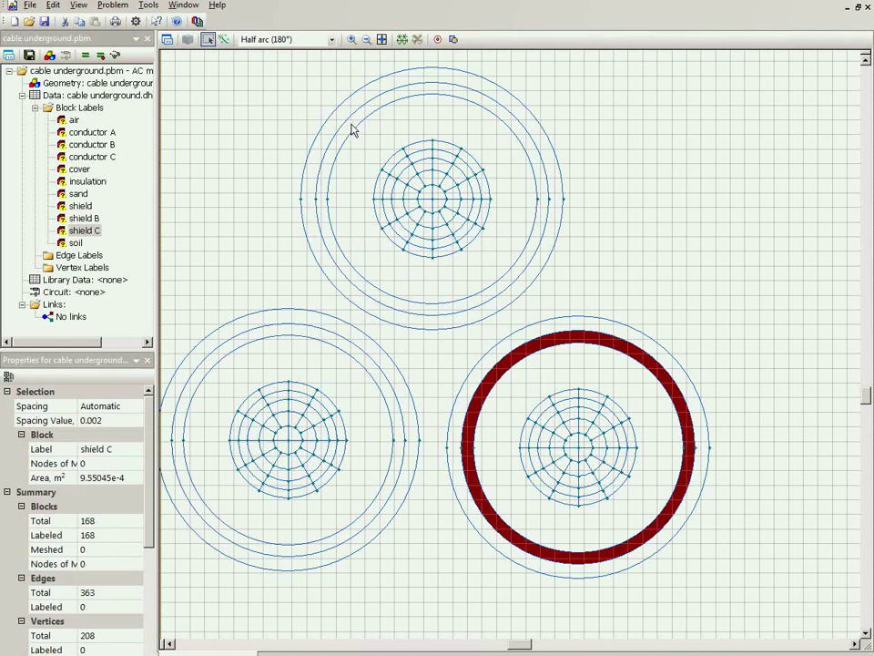
Change the block label of the upper cable's shield ring to shield A
left_click(353, 132)
double_click(353, 132)
left_click(370, 292)
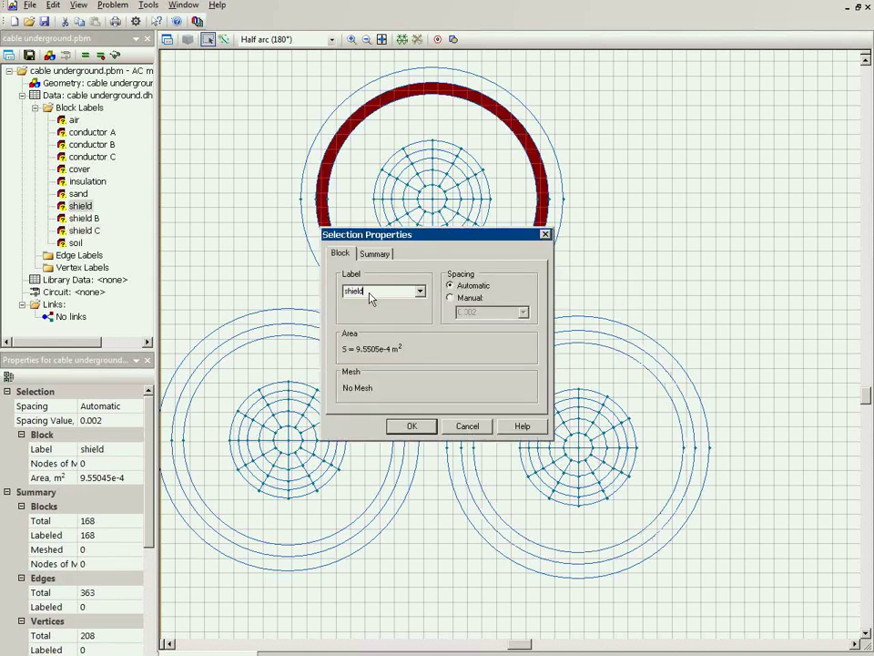
key("Return")
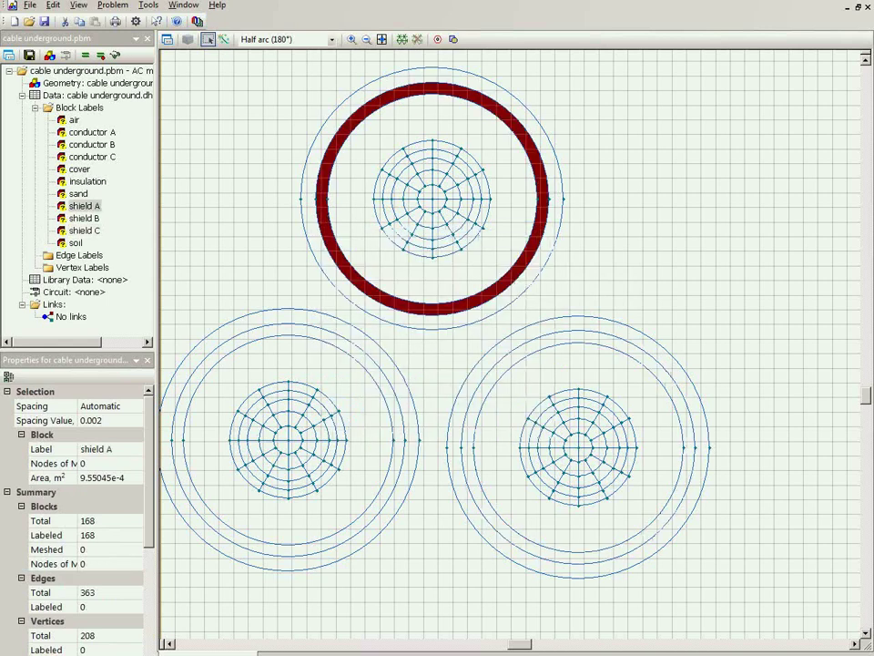
Select all edges along the ground line and assign them the edge label surface
left_click(372, 41)
left_click(382, 40)
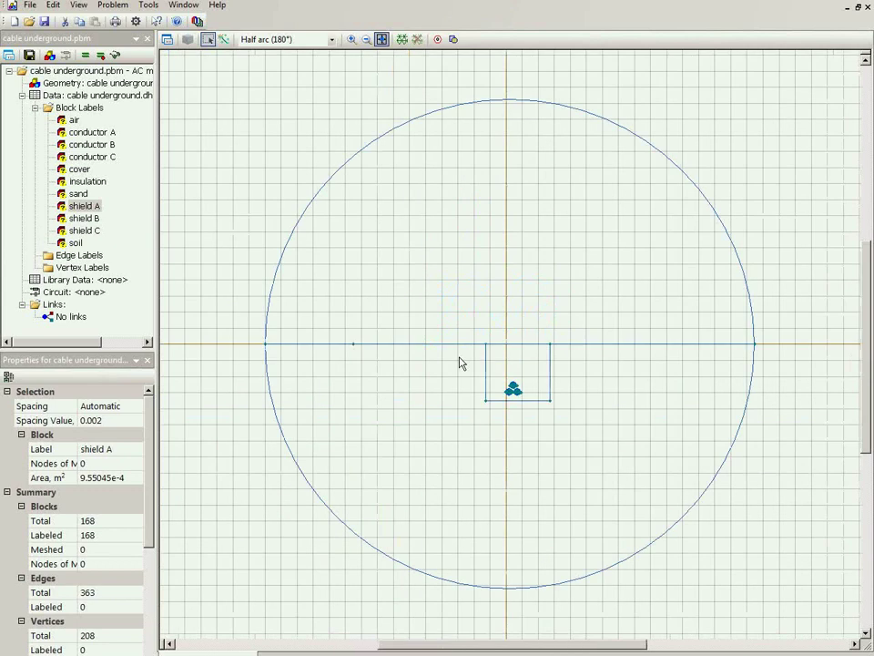
left_click_drag(236, 327, 817, 355)
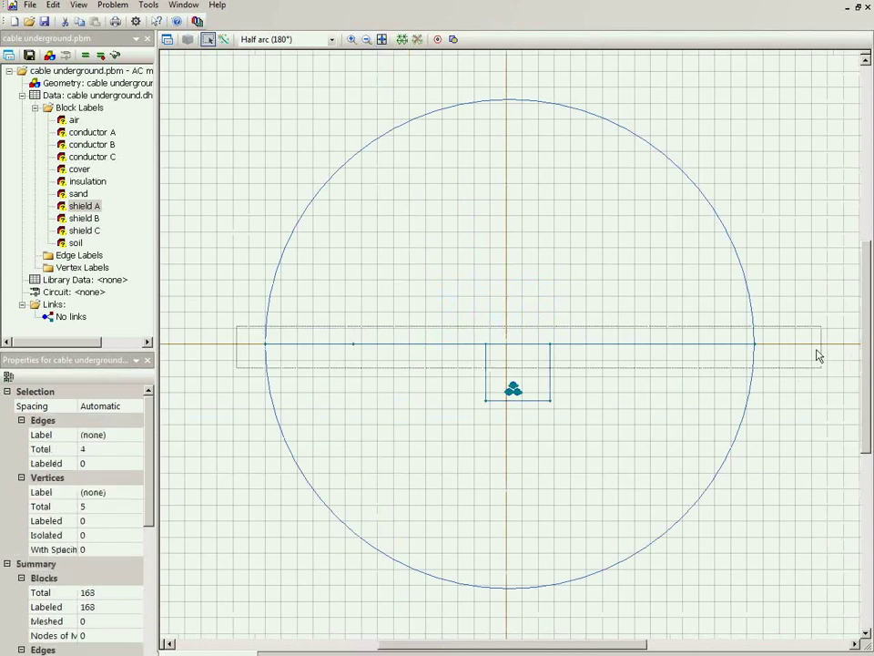
key("space")
type("sur")
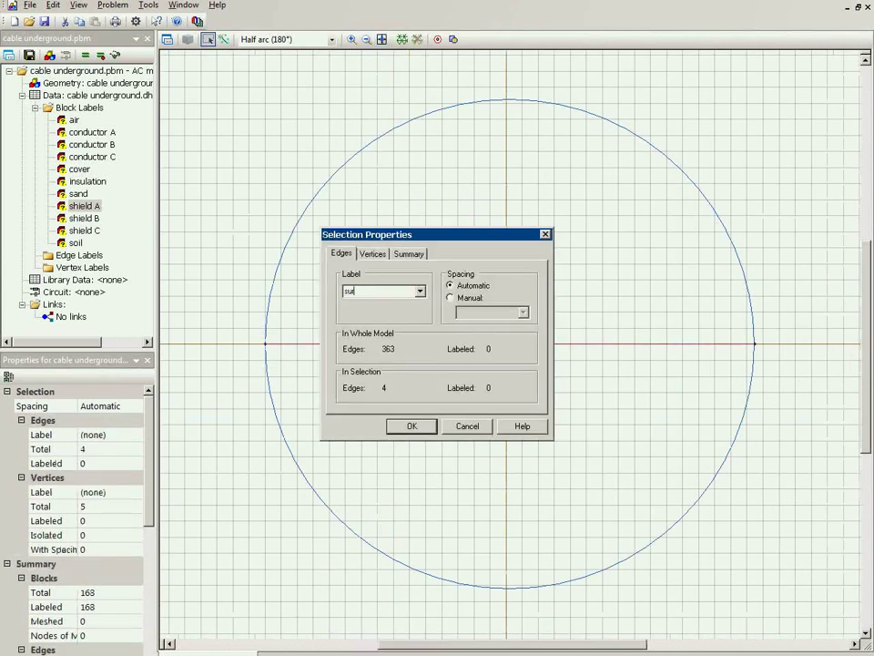
type("face")
key("Return")
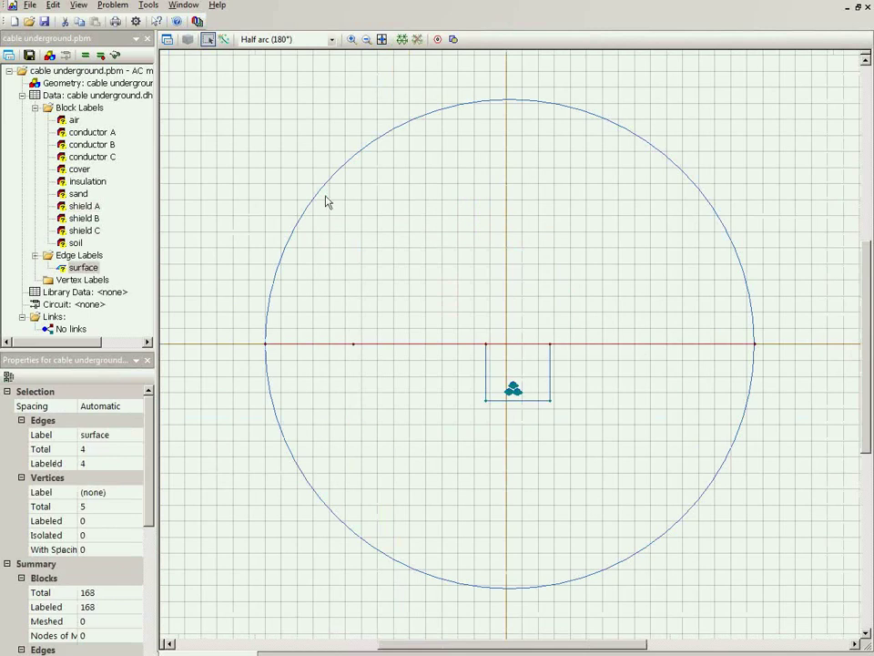
Assign the edge label boundary to both half arcs of the outer circle
left_click(269, 390)
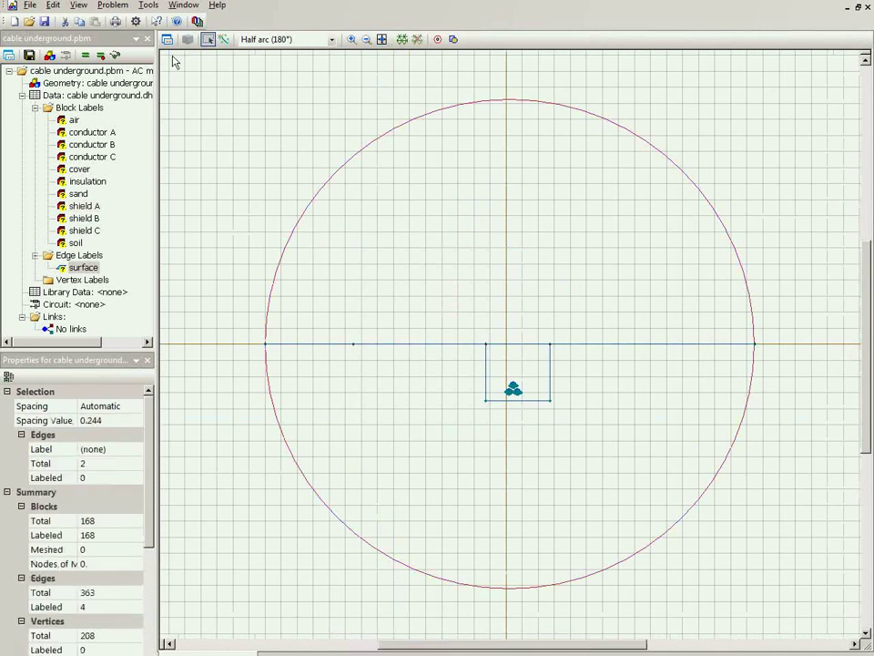
left_click(167, 40)
type("bou")
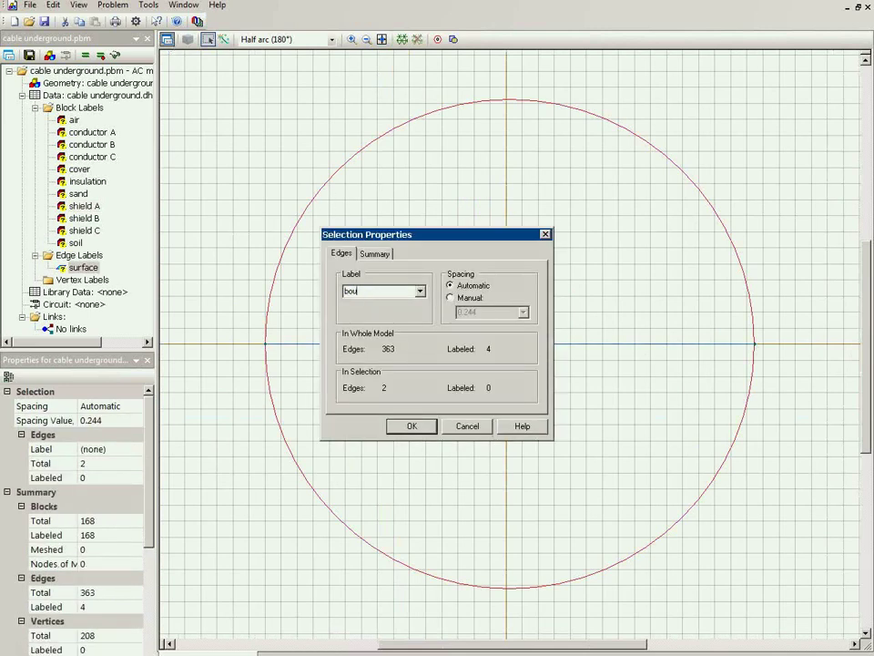
type("ndary")
key("Return")
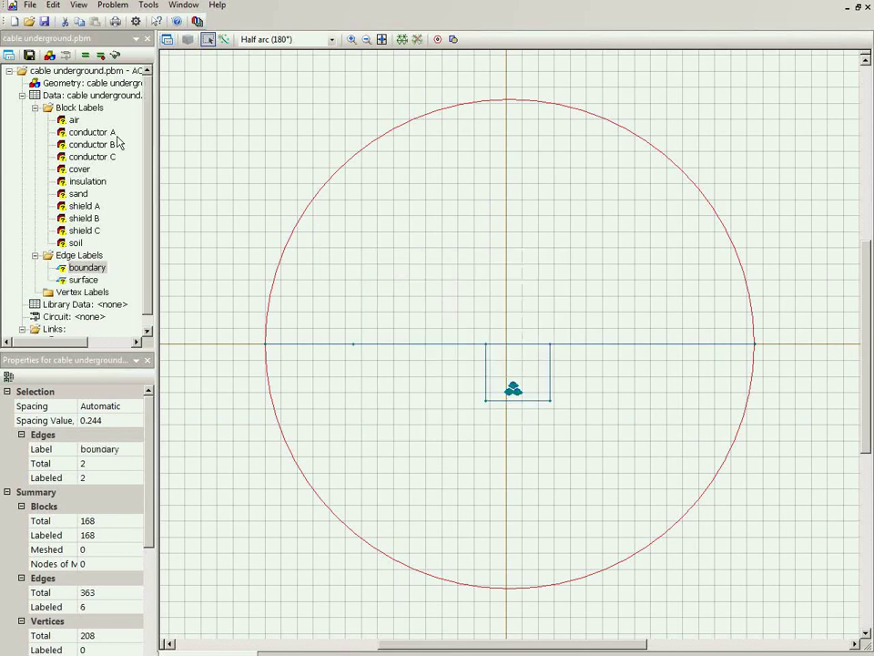
Examine which areas of the model the conductor, shield, sand, soil and air block labels cover
left_click(89, 133)
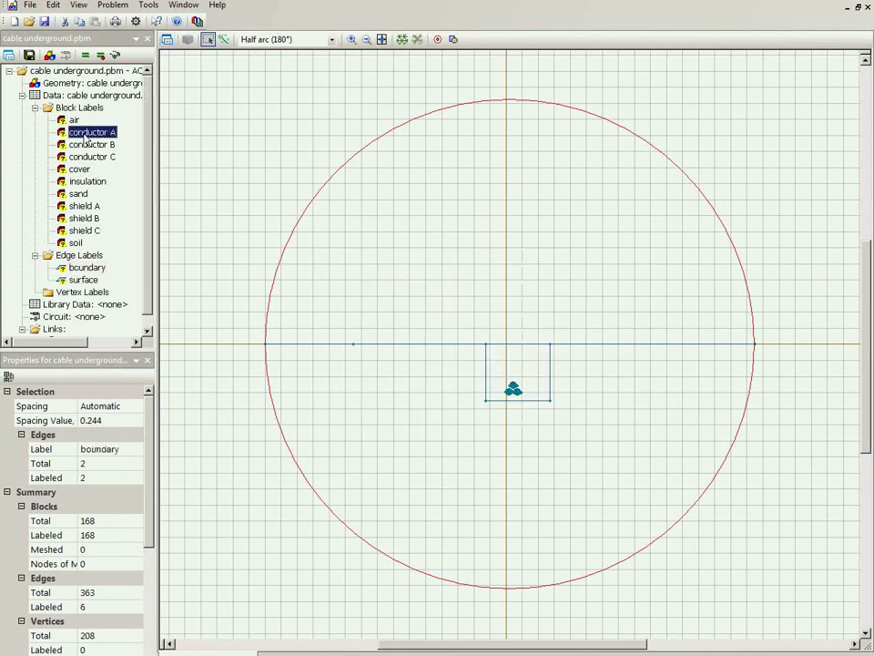
left_click(86, 206)
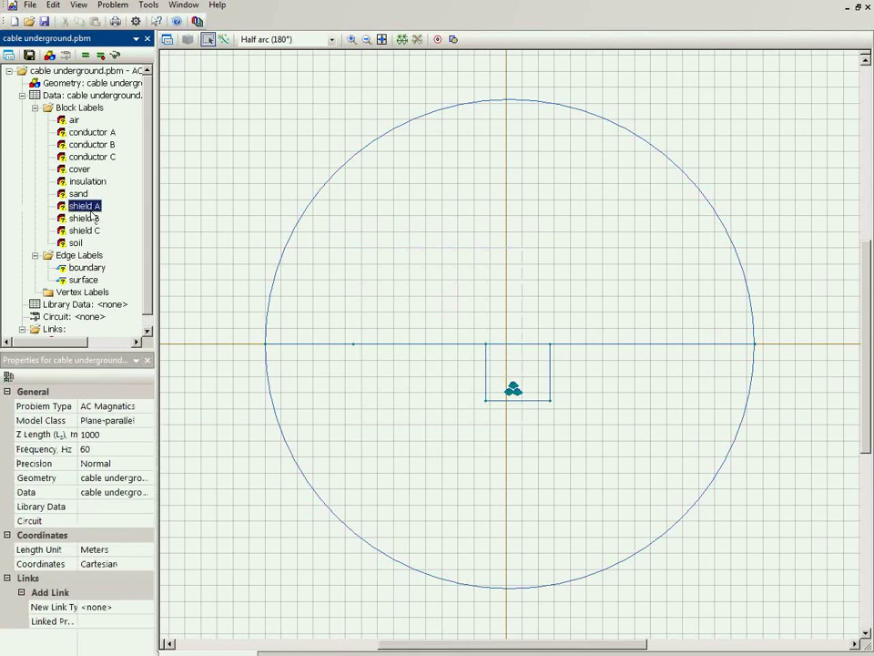
left_click(87, 219)
left_click(87, 230)
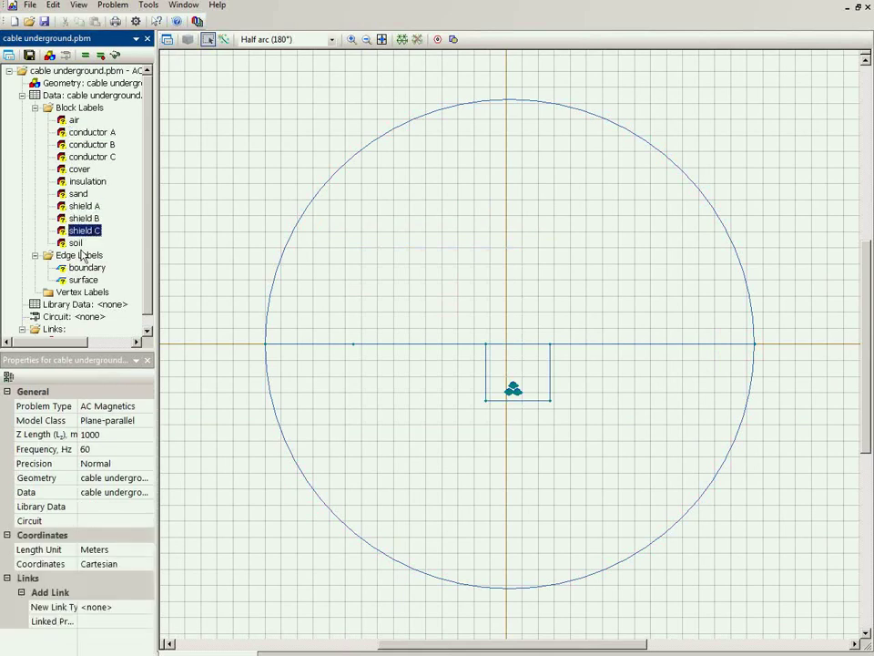
left_click(77, 194)
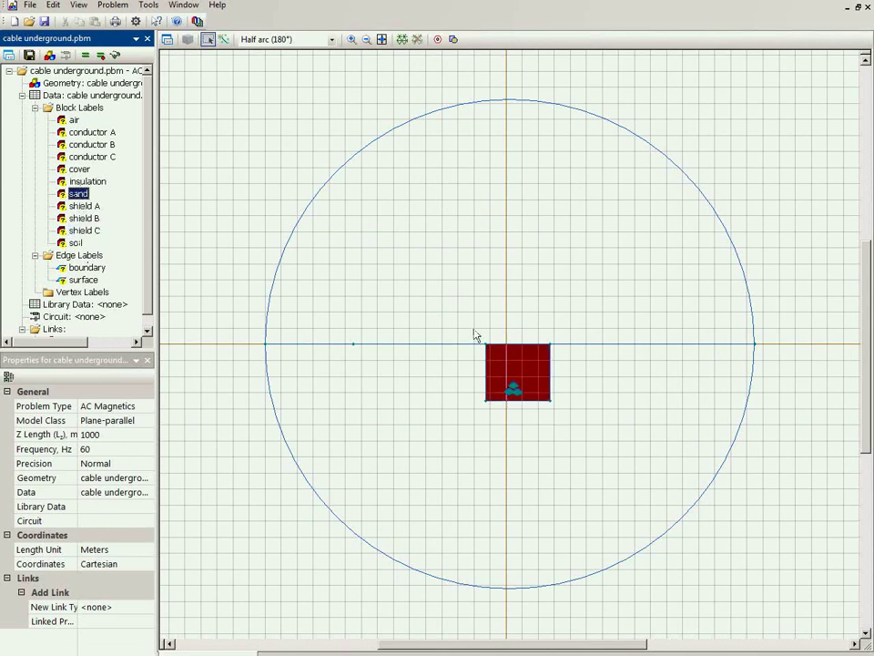
left_click(62, 244)
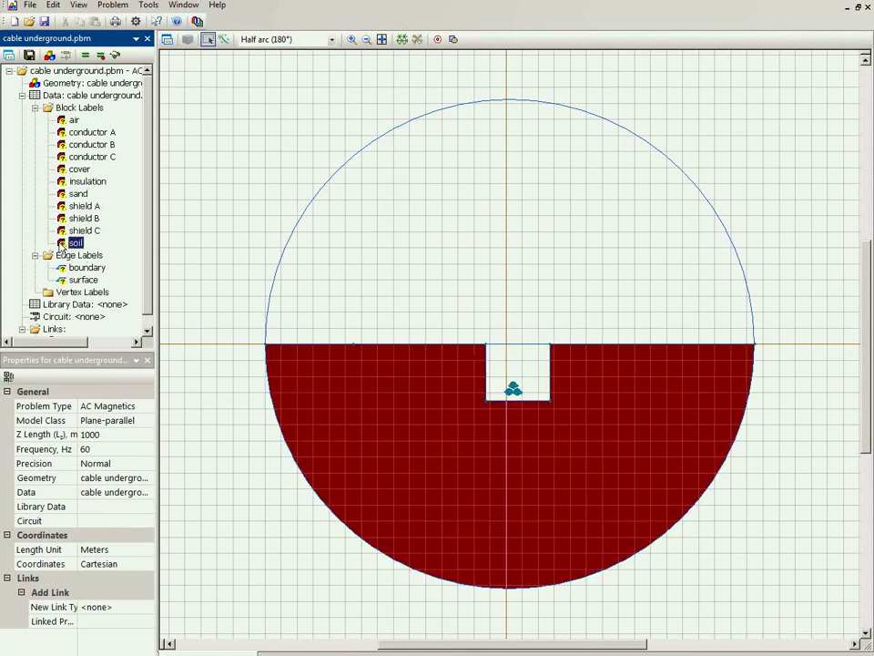
left_click(73, 121)
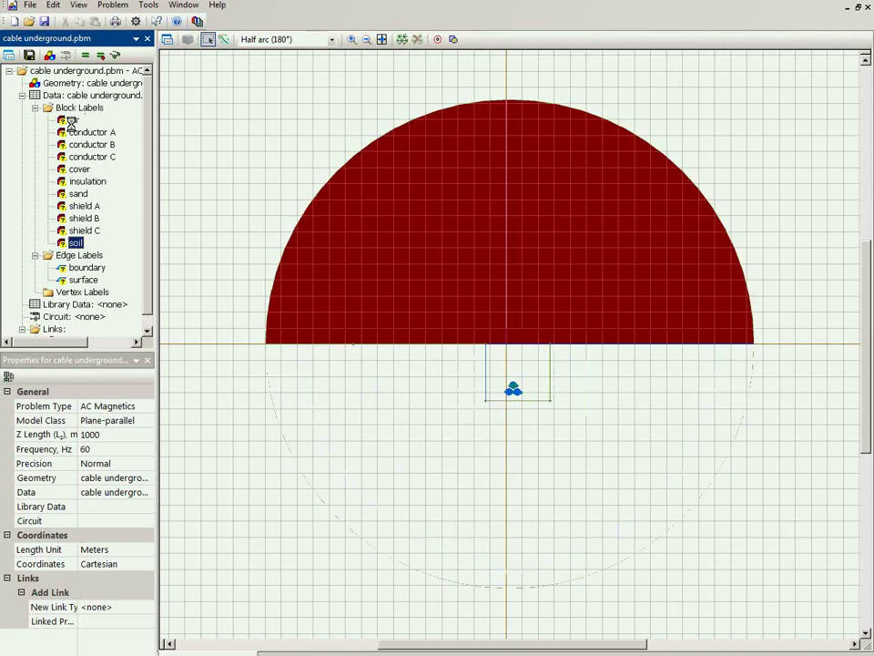
left_click(190, 169)
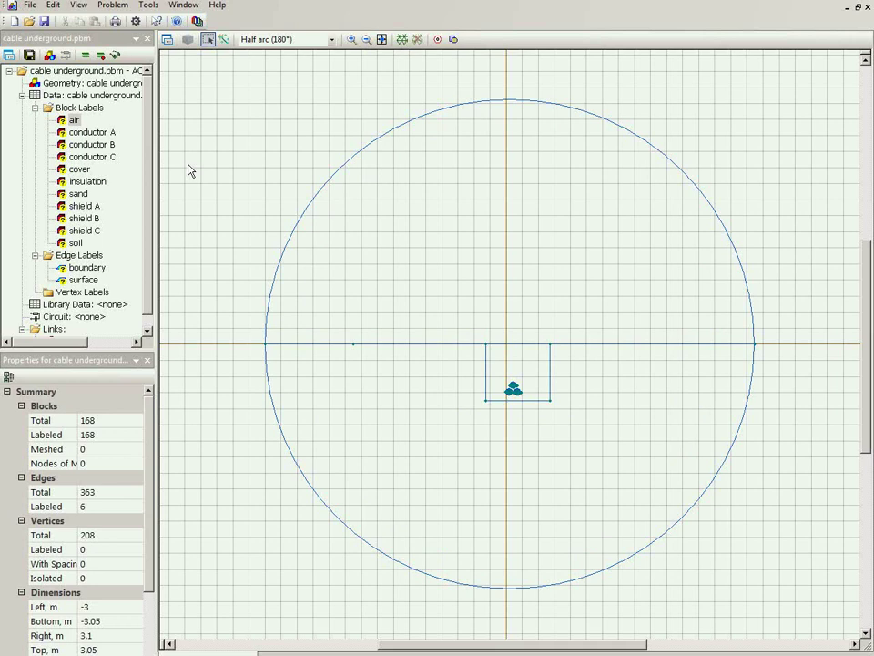
Set the relative permeability of the air block label to 1
double_click(74, 122)
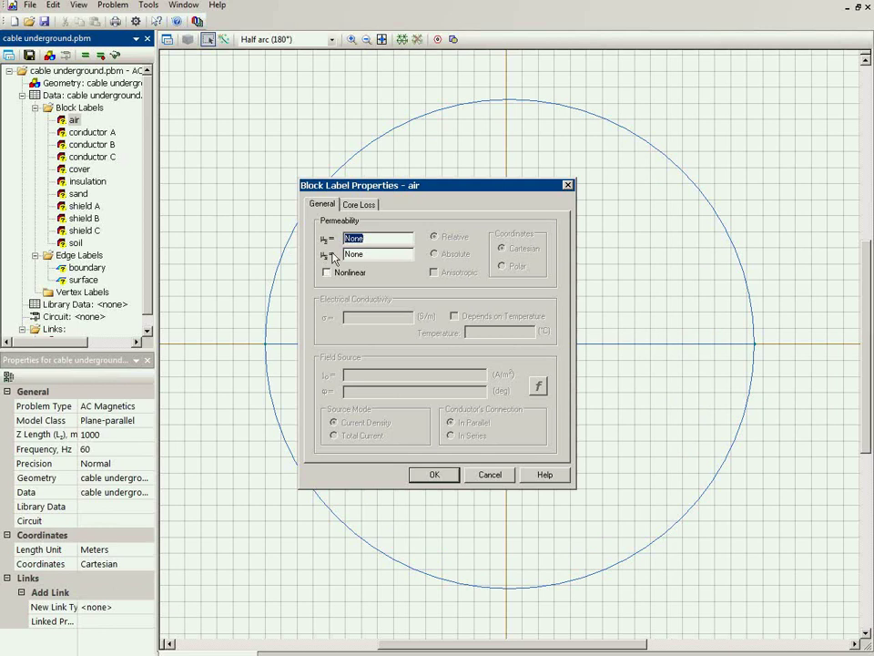
type("1")
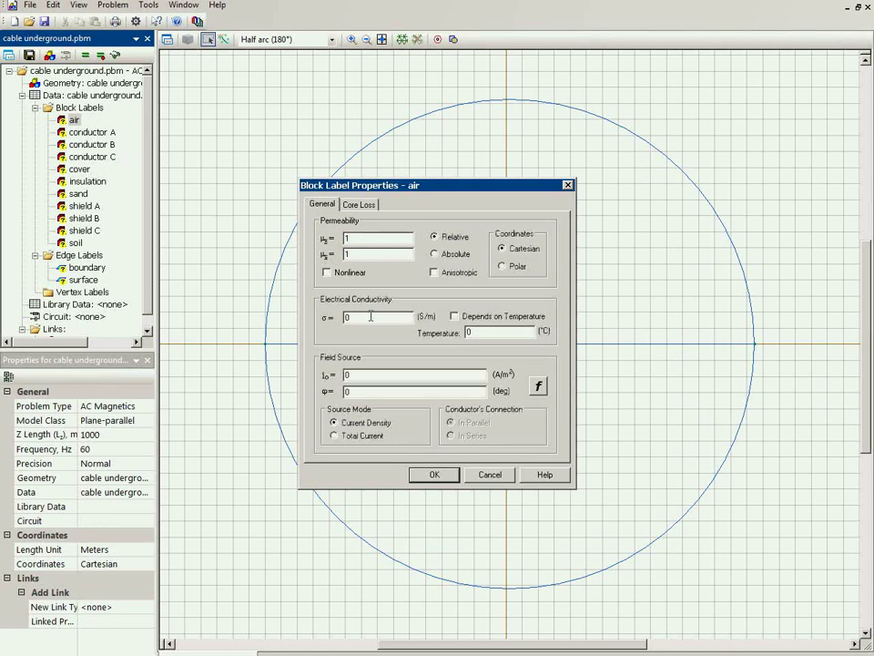
left_click(437, 476)
Highlight the outer cover rings of the three cables and define the permeability of the cover block label
left_click(79, 171)
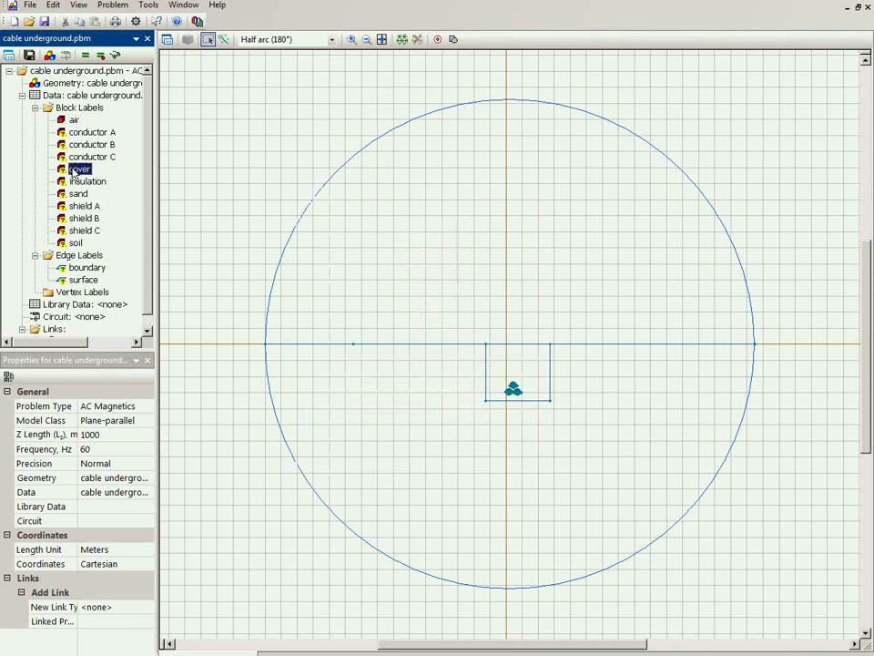
left_click(352, 39)
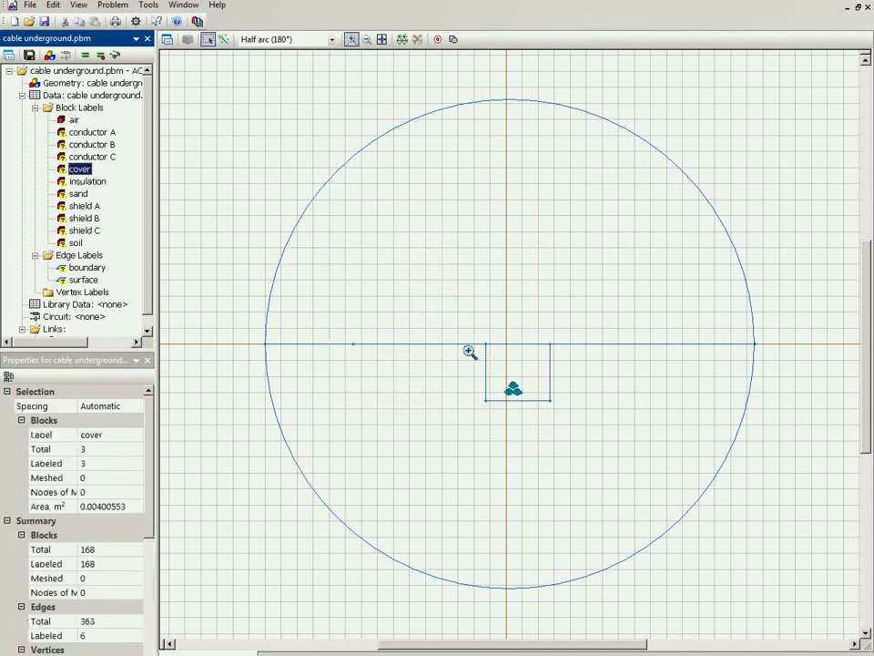
left_click_drag(507, 385, 534, 402)
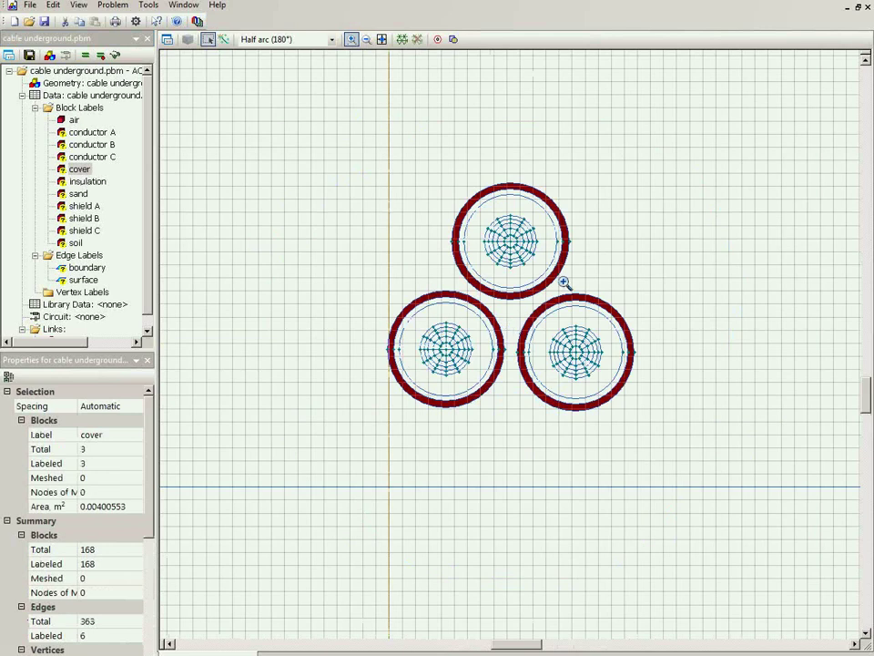
left_click(351, 38)
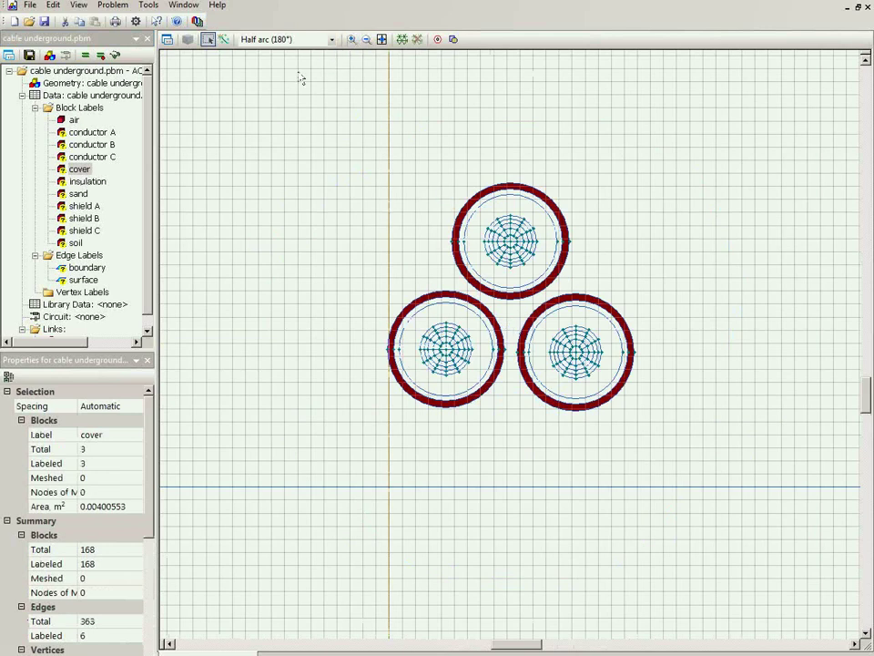
double_click(63, 173)
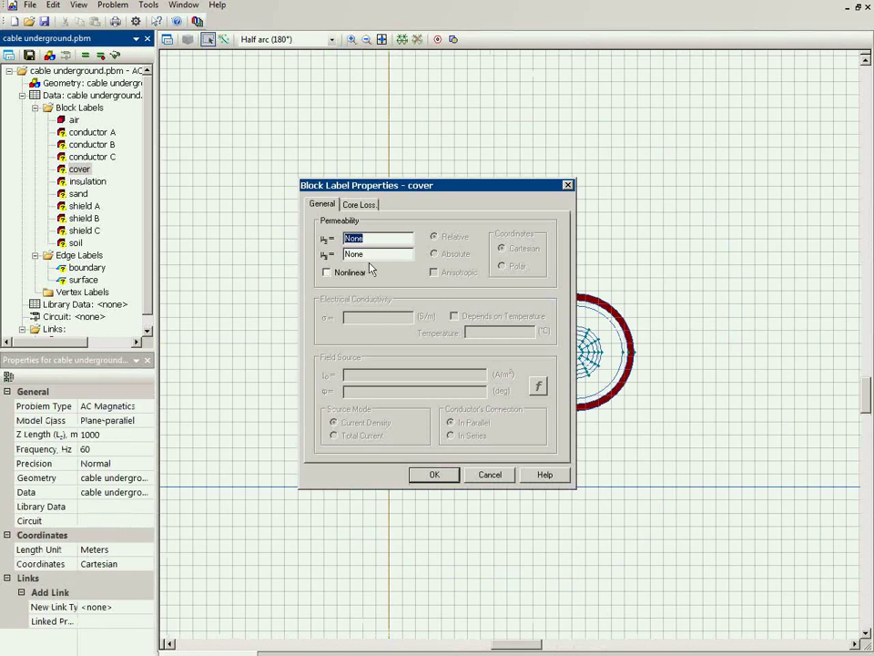
left_click(449, 476)
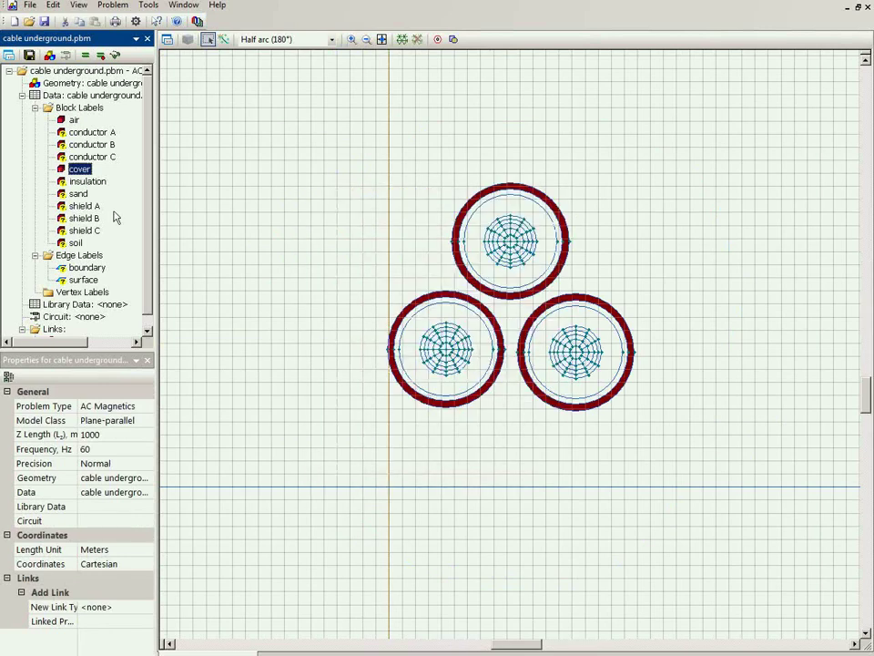
Define the permeability of the insulation block label
left_click(89, 182)
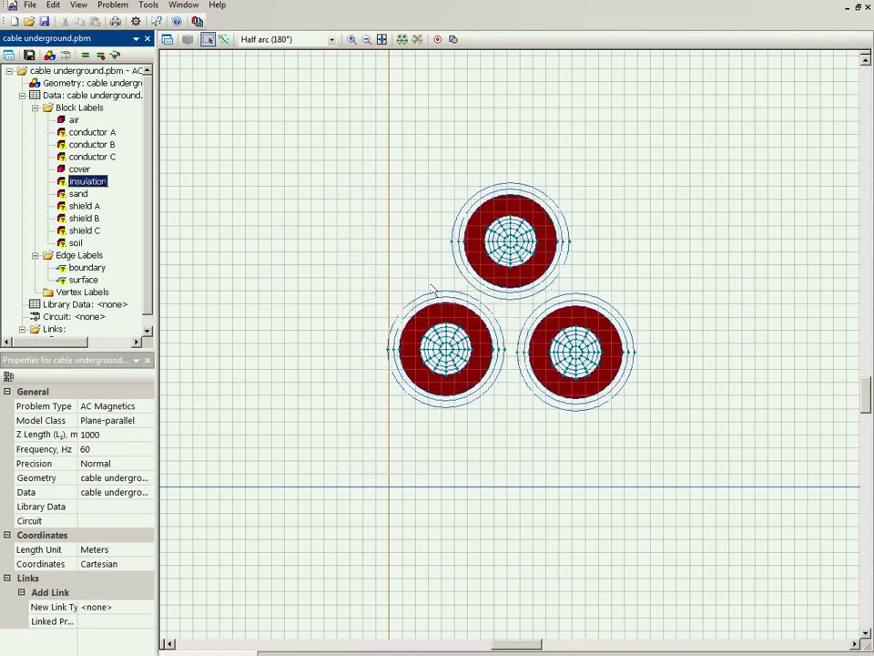
double_click(84, 182)
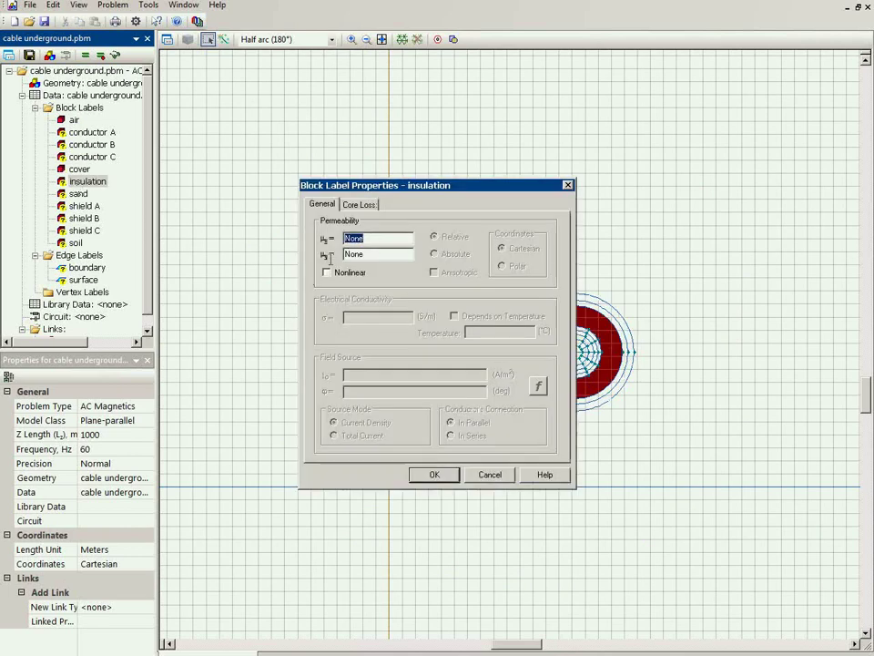
left_click(427, 476)
Define the permeability of the soil and sand block labels
double_click(73, 243)
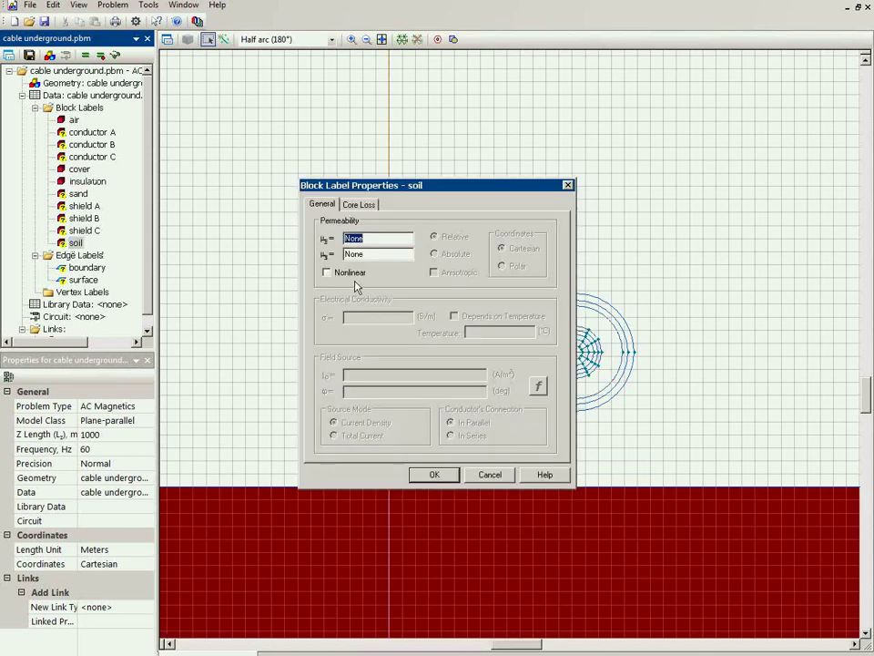
key("Escape")
left_click(78, 193)
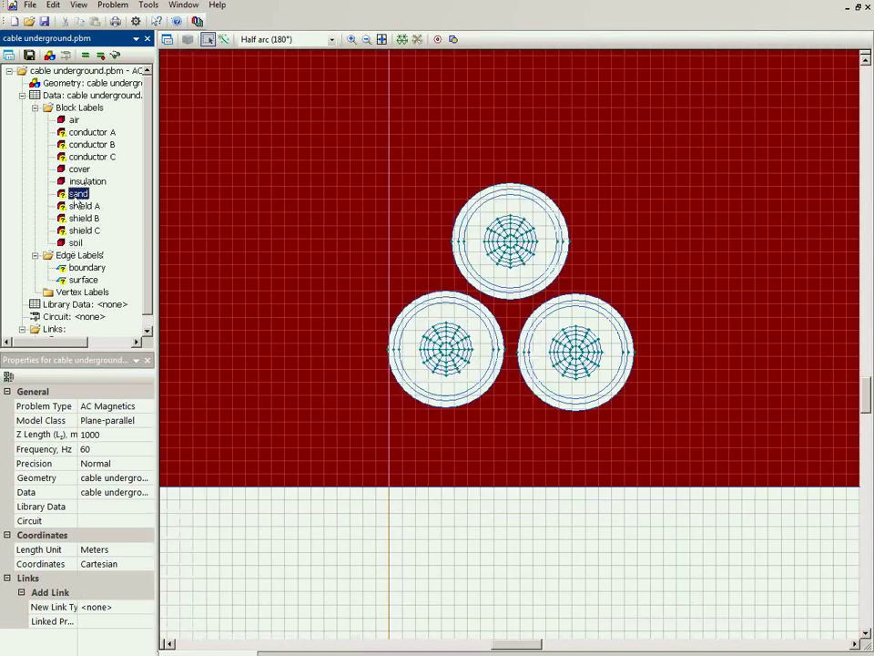
double_click(78, 196)
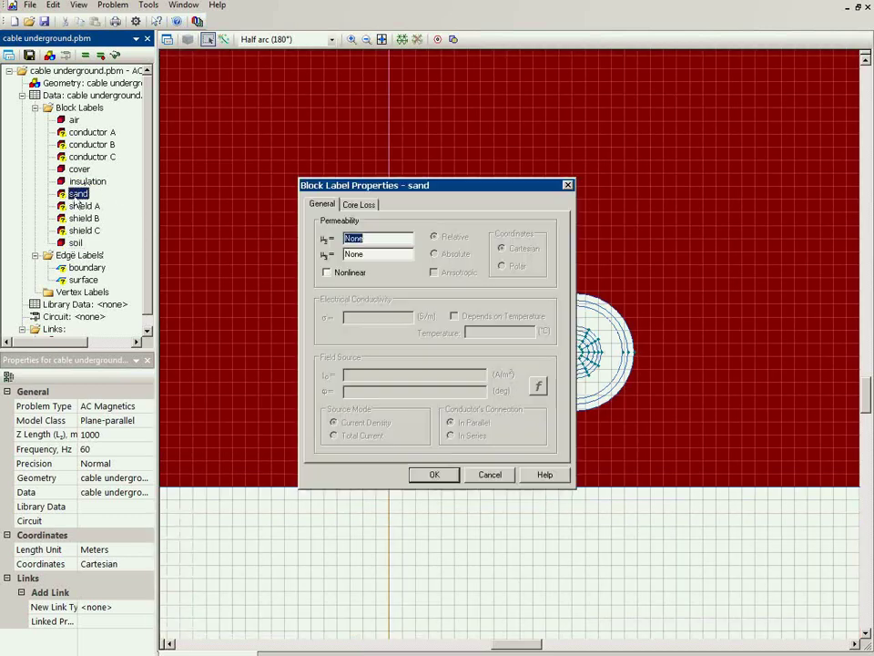
left_click(421, 475)
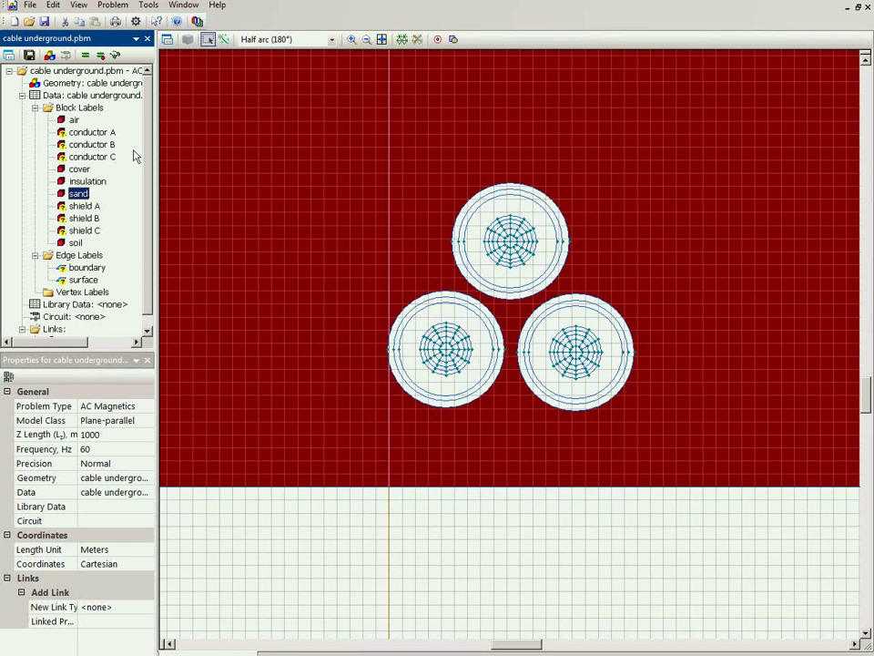
Give the conductor A block label a relative permeability of 1 and an electrical conductivity of 56e6 S/m
left_click(91, 133)
left_click(98, 154)
left_click(98, 144)
left_click(98, 154)
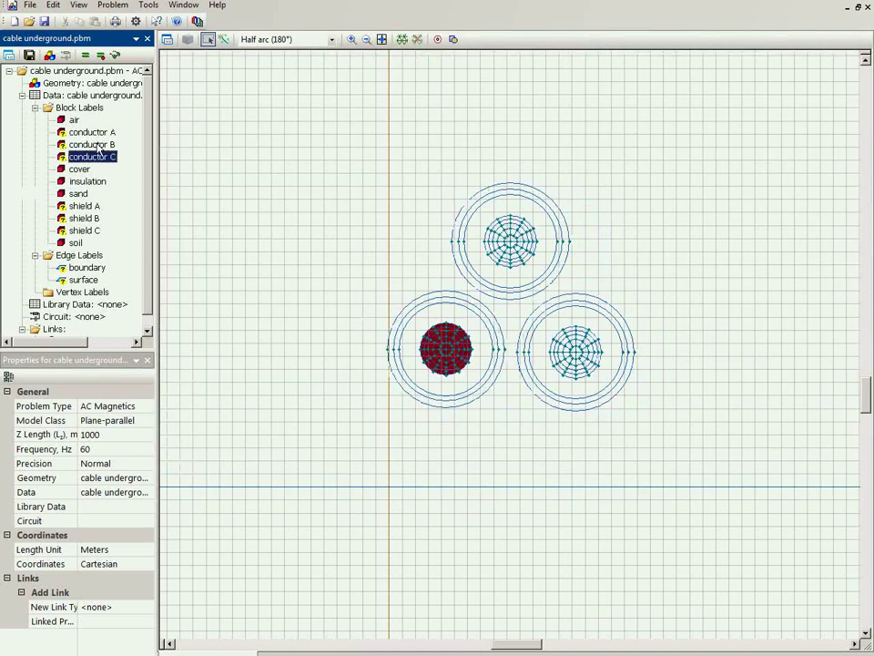
double_click(91, 133)
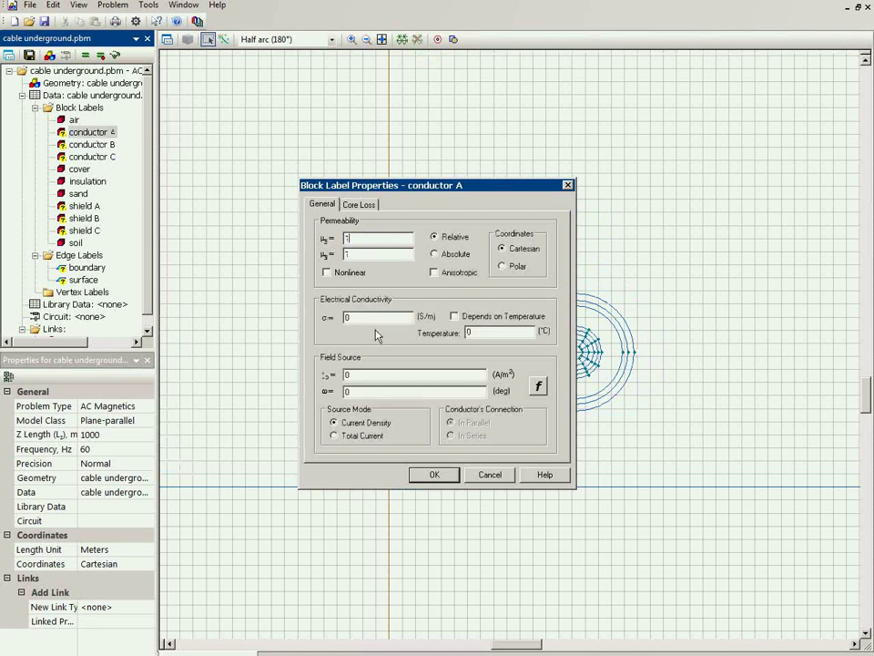
double_click(350, 317)
type("56e6")
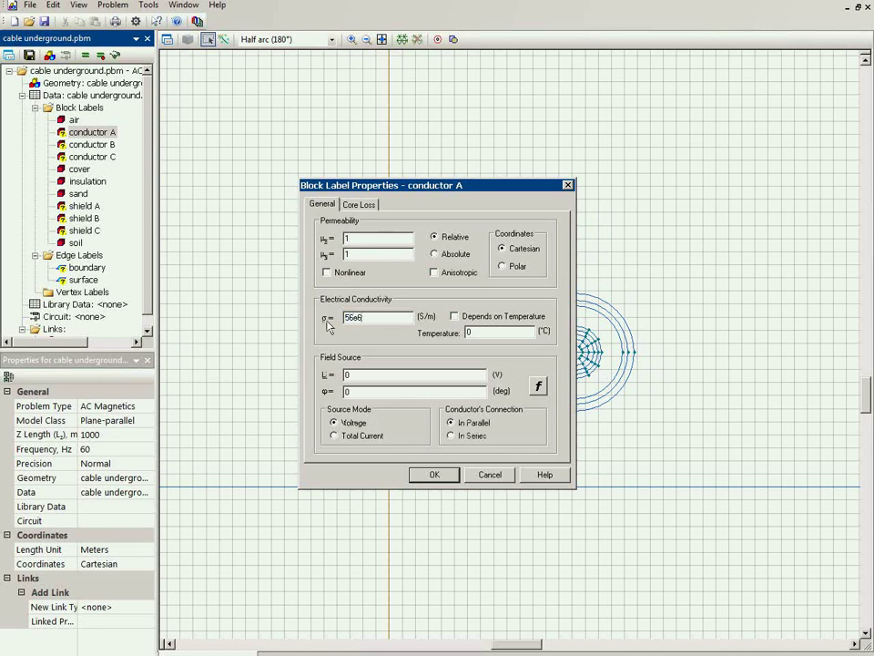
left_click(452, 476)
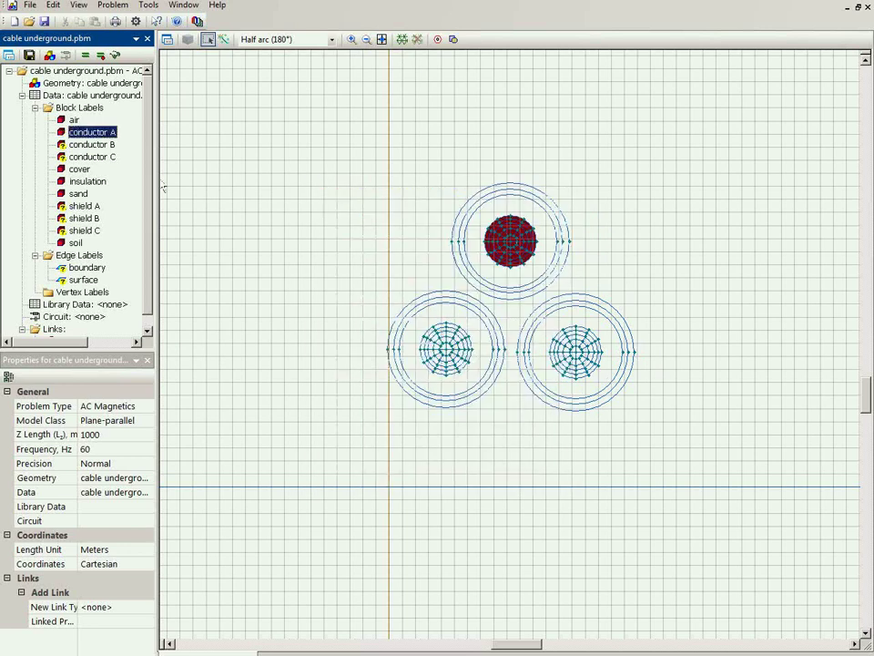
Give conductor B and conductor C a relative permeability of 1 and an electrical conductivity of 56e6 S/m
double_click(92, 143)
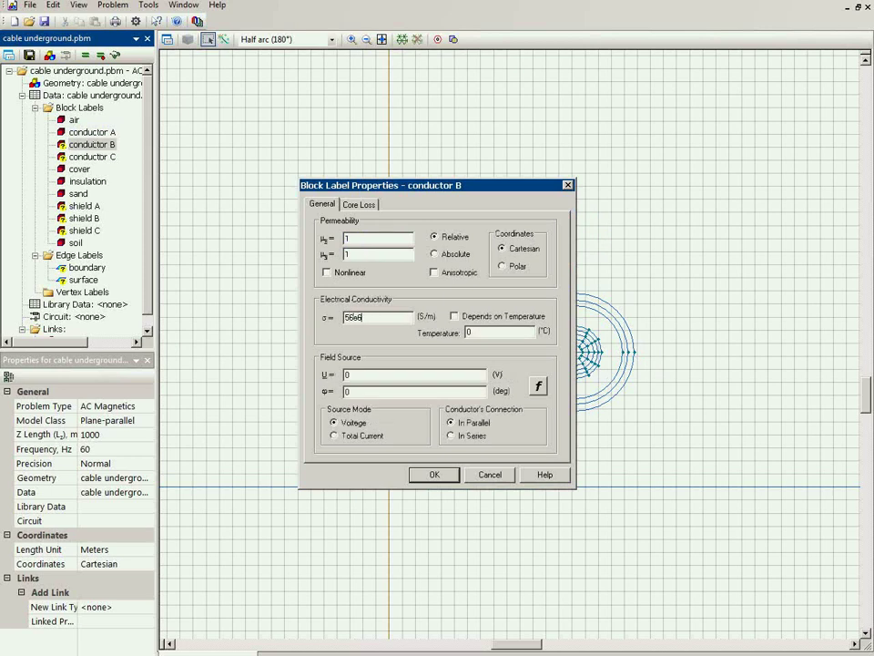
key("Return")
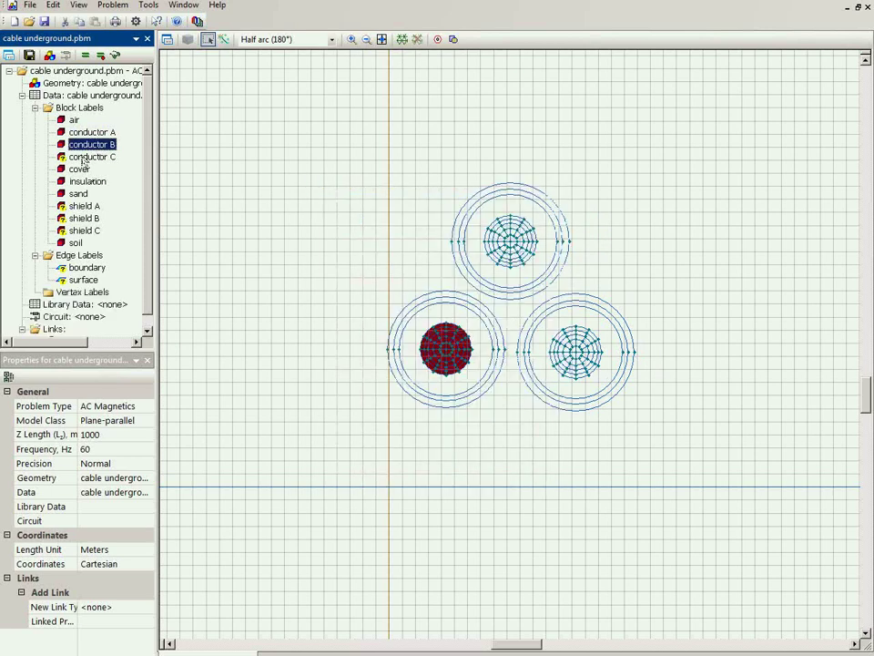
left_click(83, 158)
double_click(82, 160)
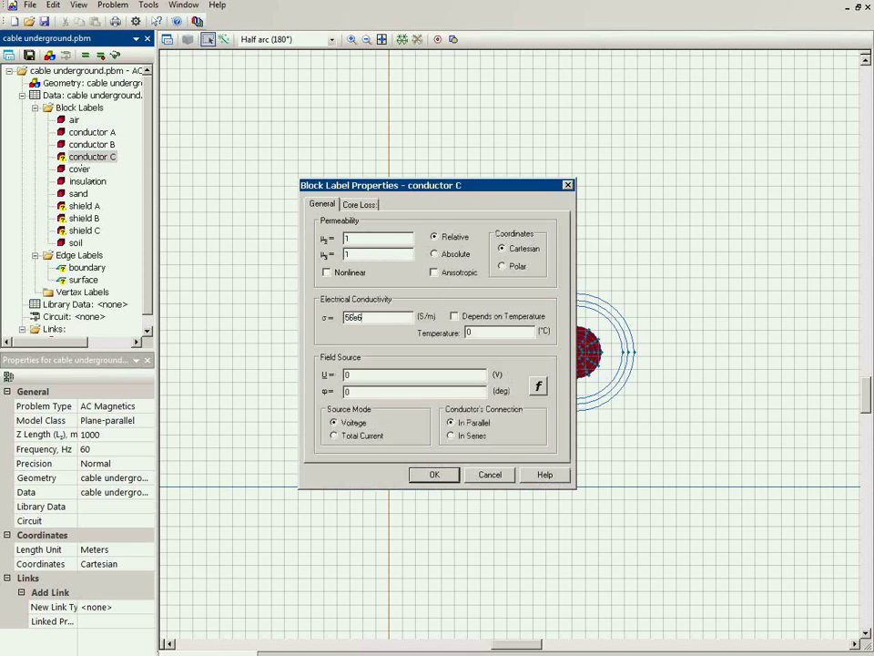
left_click(435, 474)
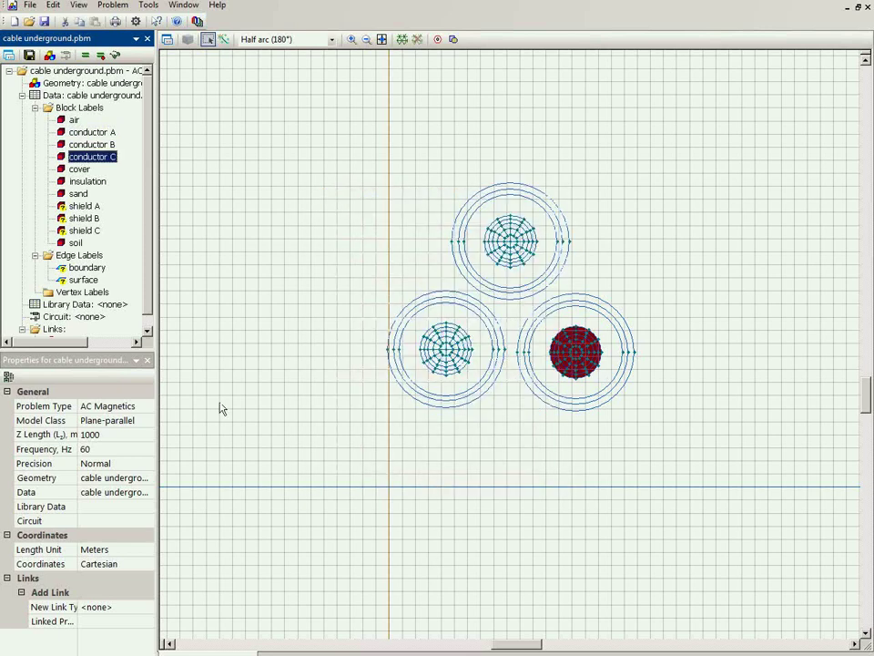
Give the shield A block label a relative permeability of 1 and an electrical conductivity of 37e6 S/m
left_click(74, 208)
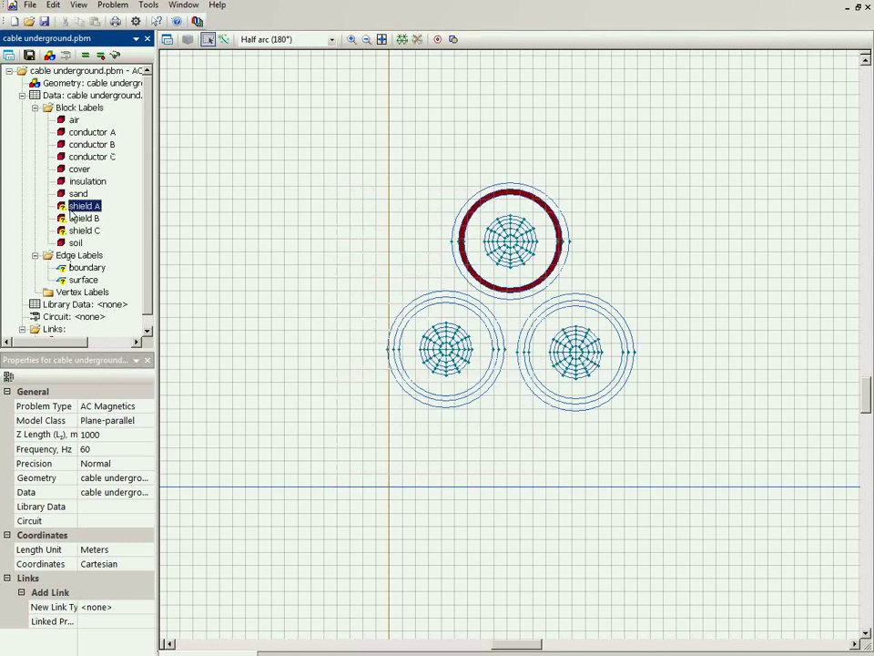
double_click(73, 209)
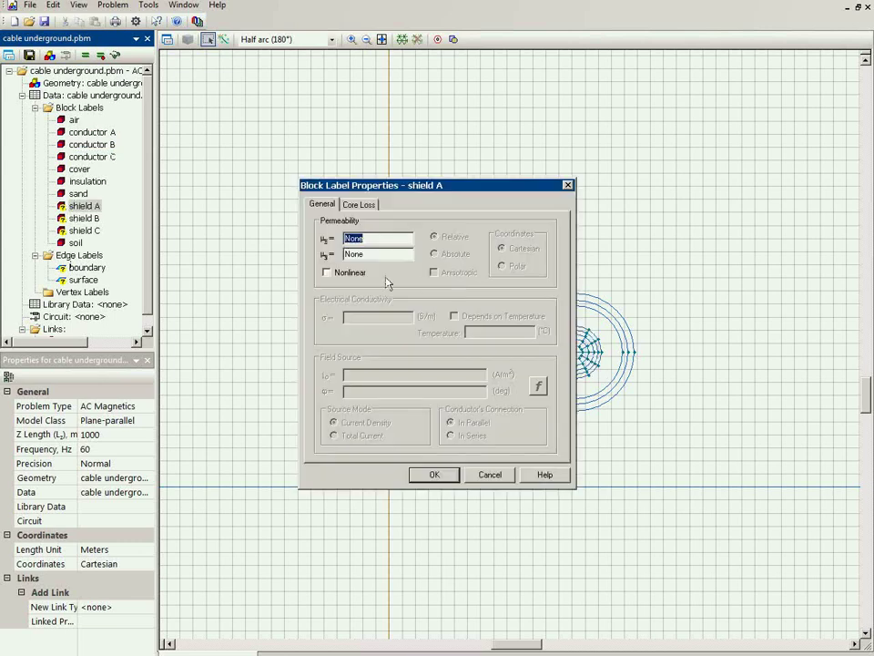
left_click_drag(372, 191, 256, 187)
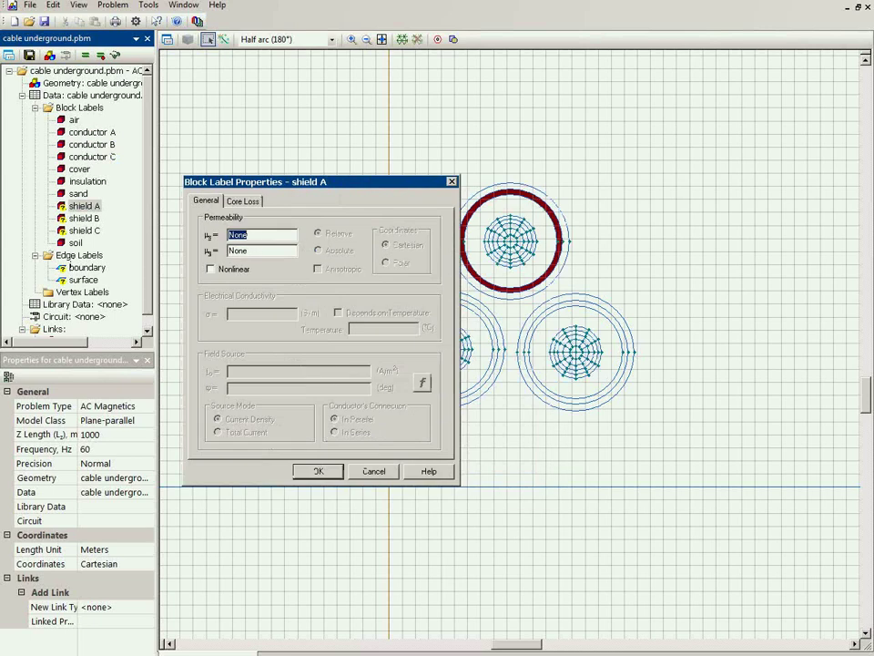
double_click(233, 313)
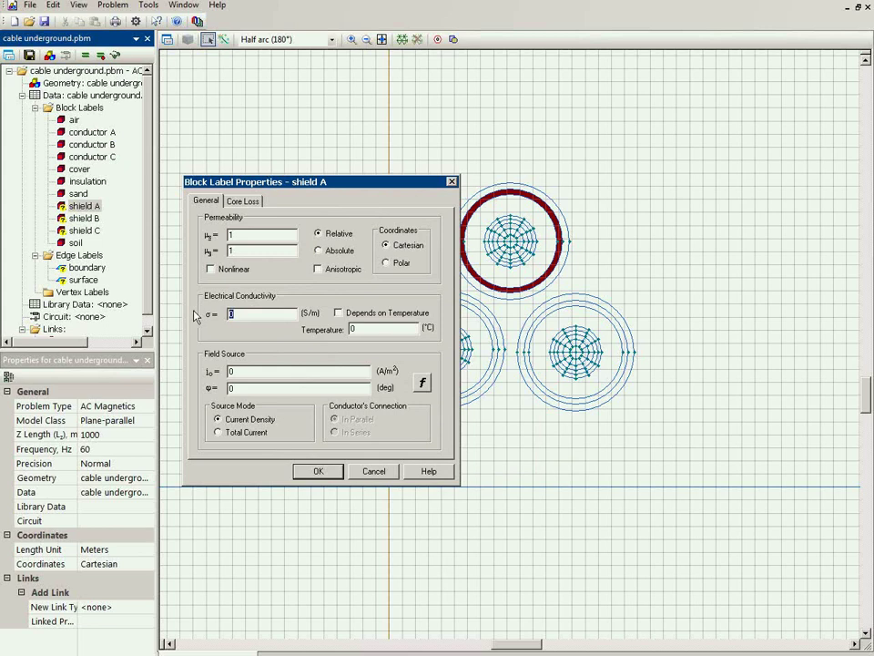
type("37e6")
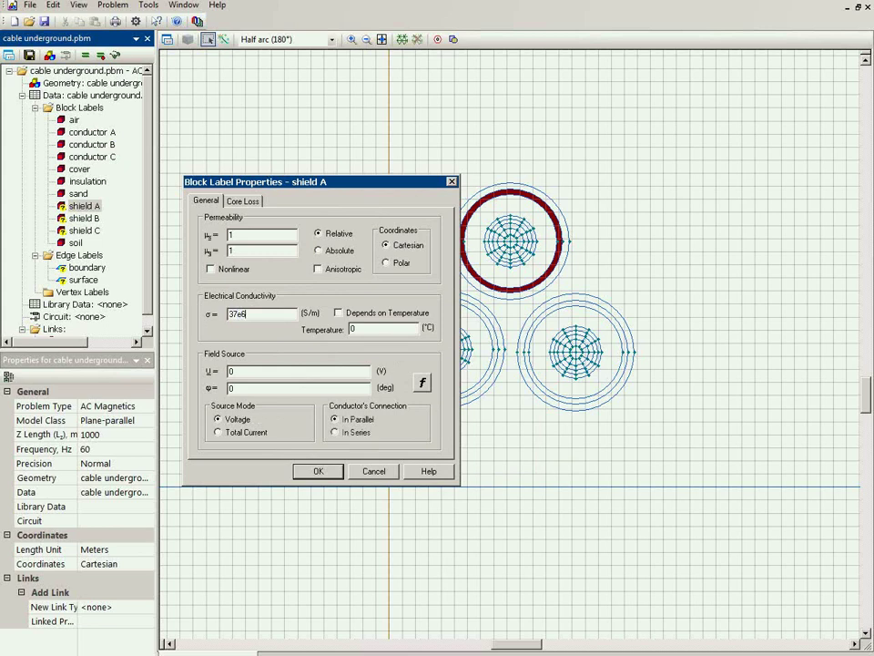
left_click(316, 471)
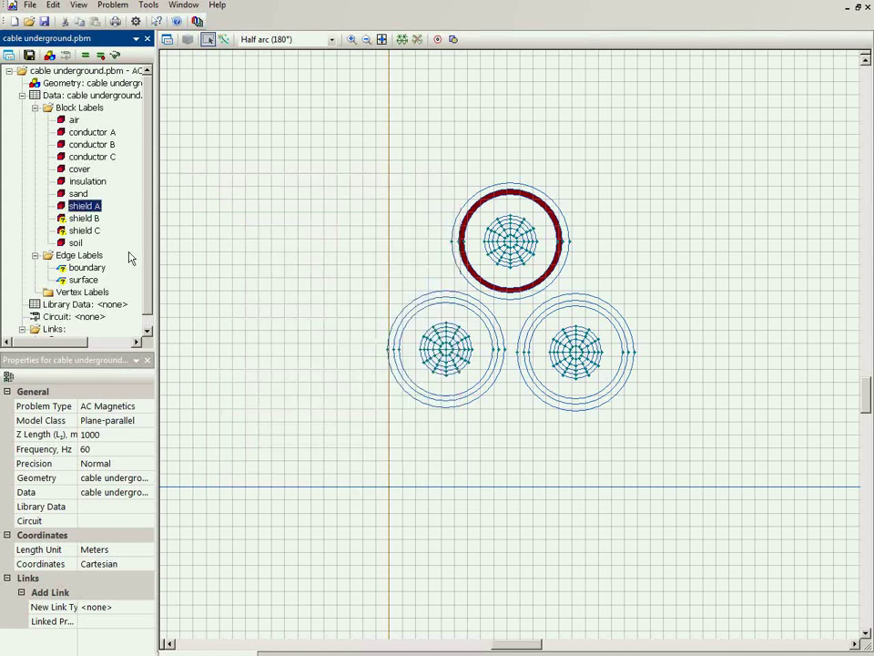
Give the shield B block label a relative permeability of 1 and an electrical conductivity of 37e6 S/m
double_click(74, 221)
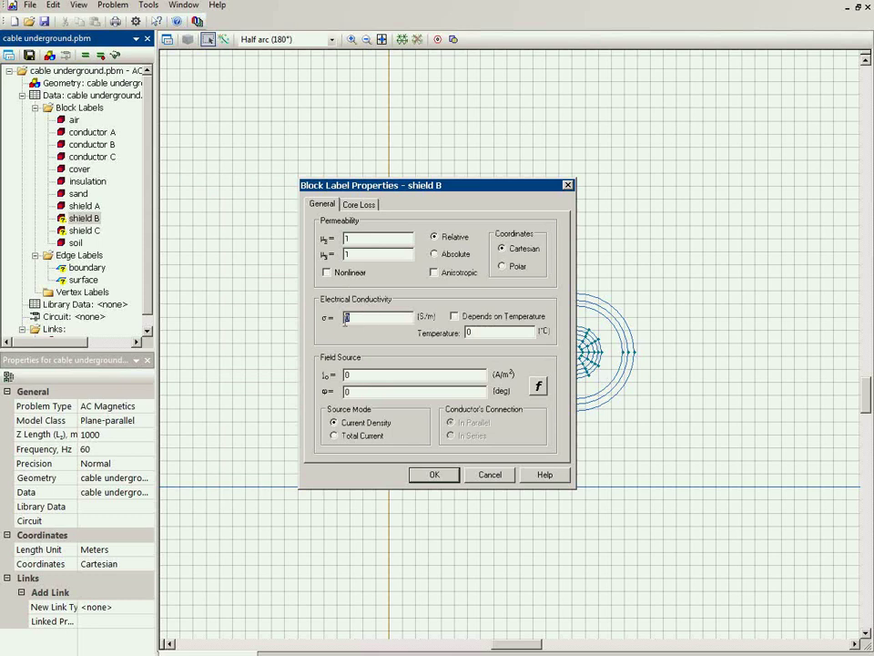
type("37e6")
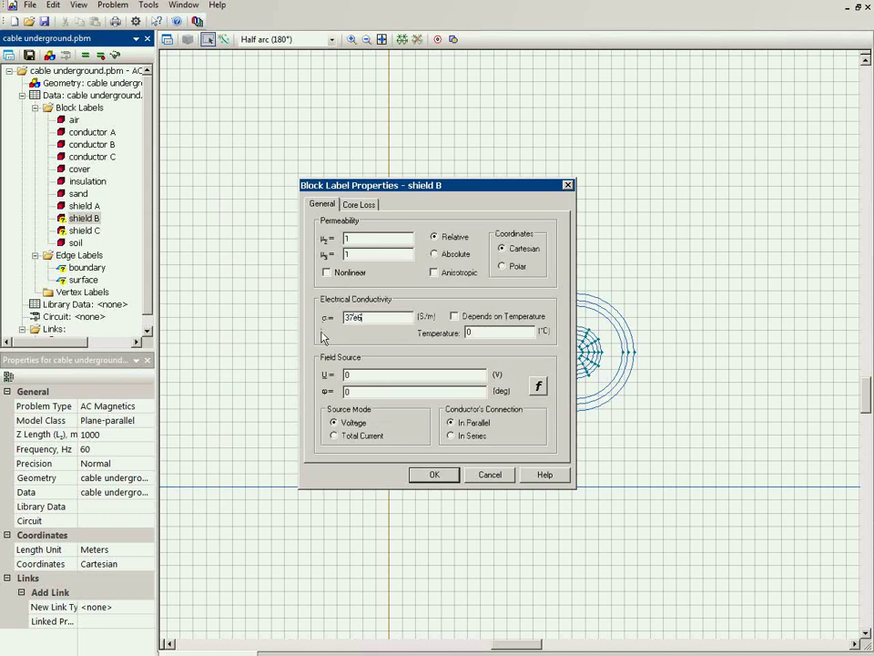
key("Return")
Give shield C a relative permeability of 1 and a conductivity of 37e6 S/m, and recheck the properties of shield B
double_click(95, 231)
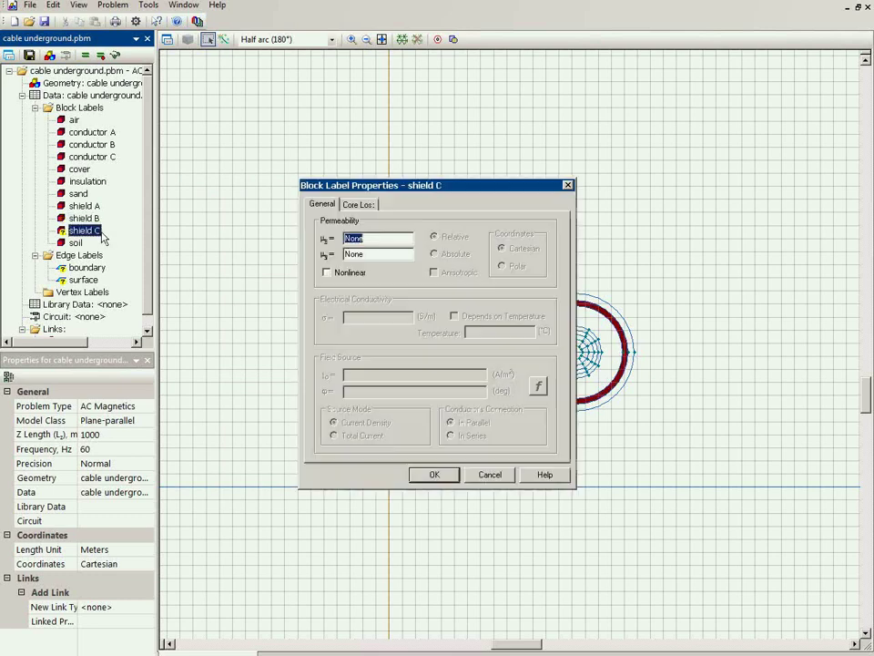
key("Tab")
key("Tab")
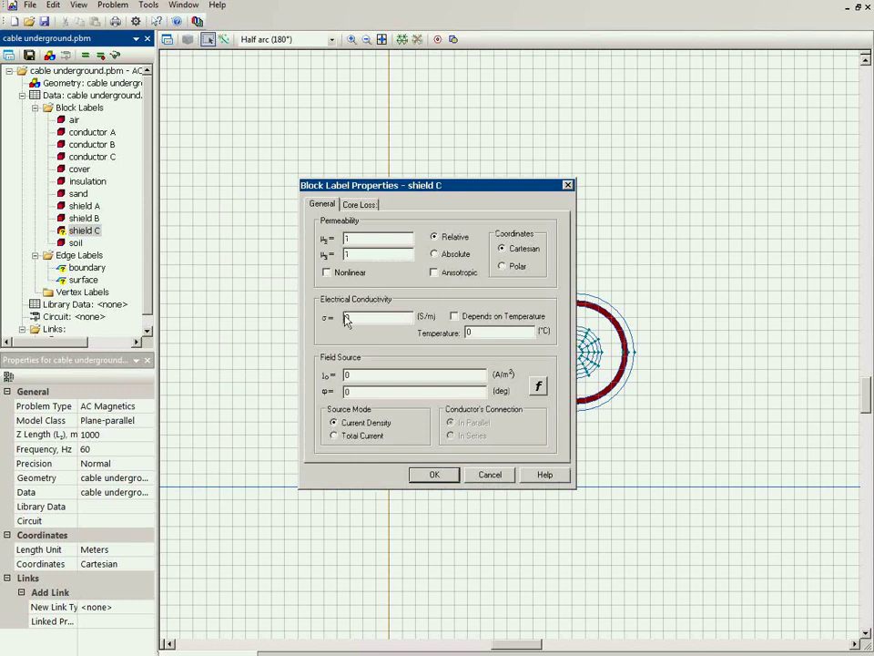
type("37e")
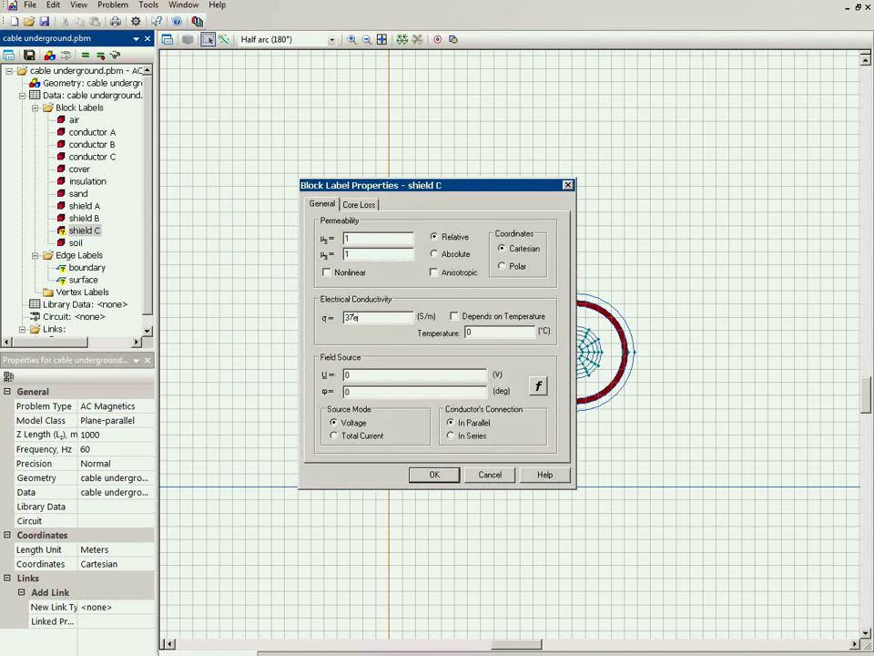
type("6")
key("Return")
double_click(83, 220)
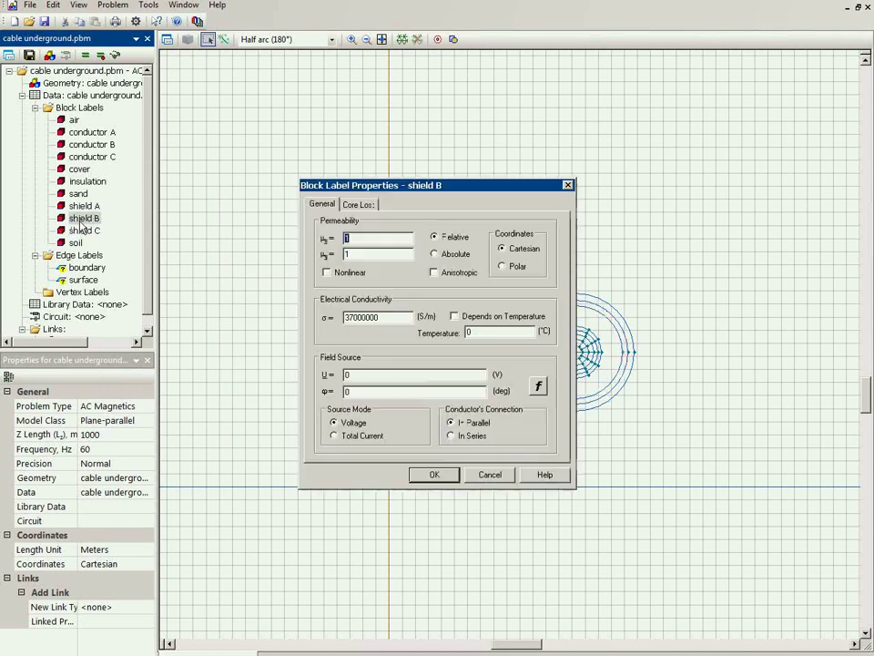
key("Return")
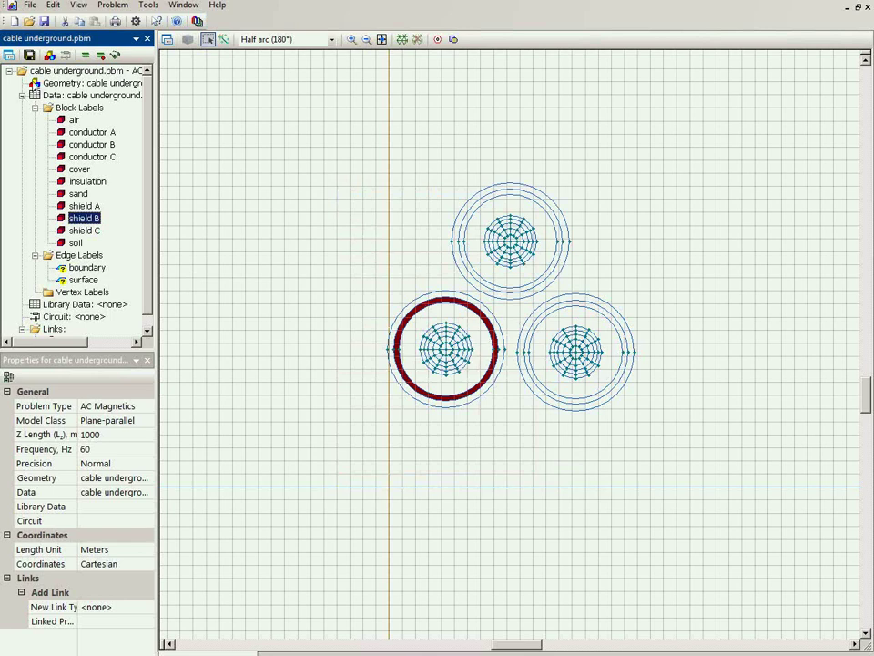
Assign circuit.qcr as the problem's circuit file and create it as a new, empty circuit
left_click(9, 56)
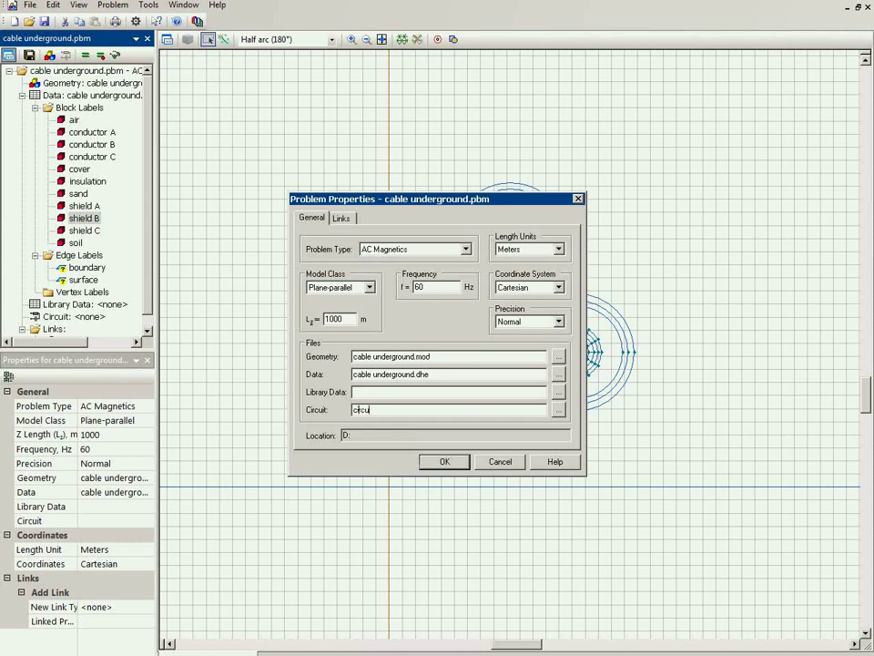
type("circuit.qcr")
left_click(443, 462)
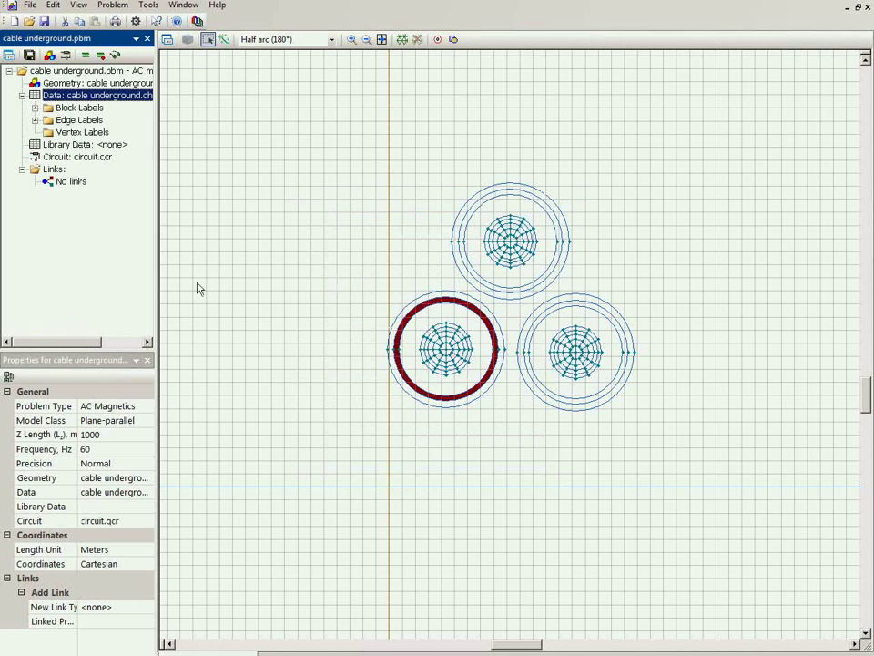
double_click(91, 160)
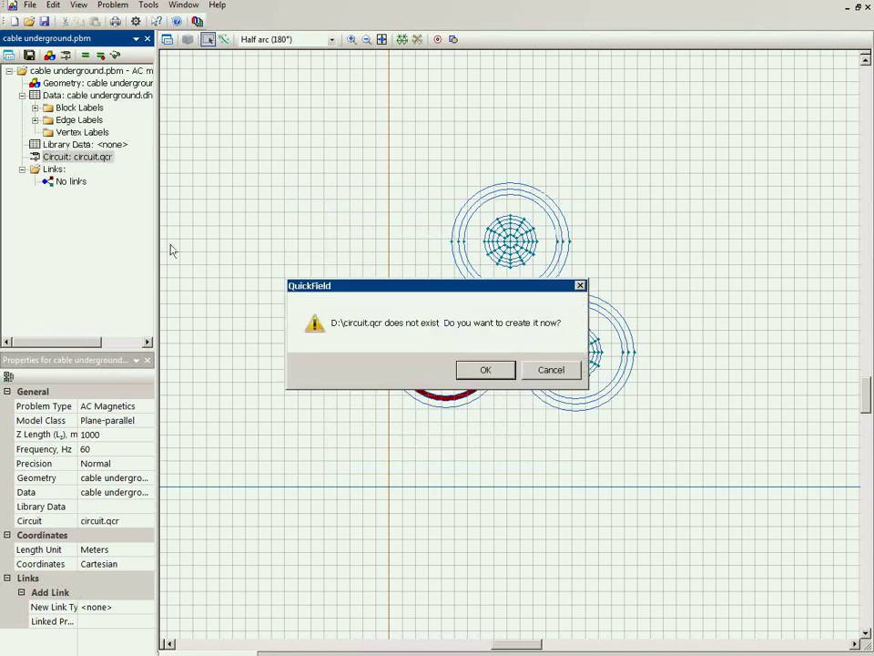
left_click(485, 369)
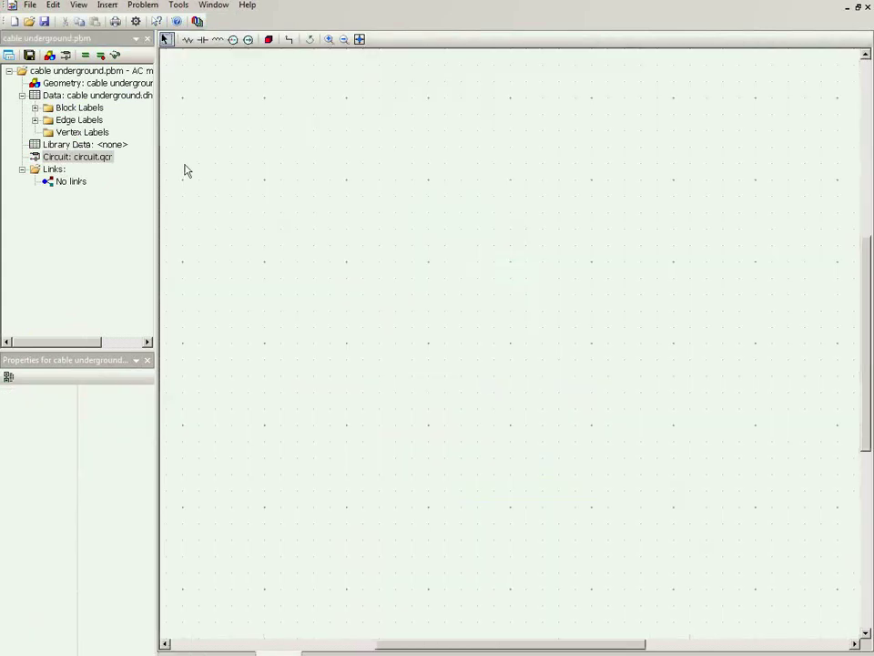
Add conductor A, B and C blocks in one column of the circuit and shield A, B and C blocks in a second column
left_click(35, 108)
left_click_drag(91, 132, 332, 155)
left_click_drag(91, 144, 332, 238)
left_click_drag(92, 156, 329, 319)
left_click_drag(84, 205, 624, 148)
left_click_drag(84, 217, 620, 234)
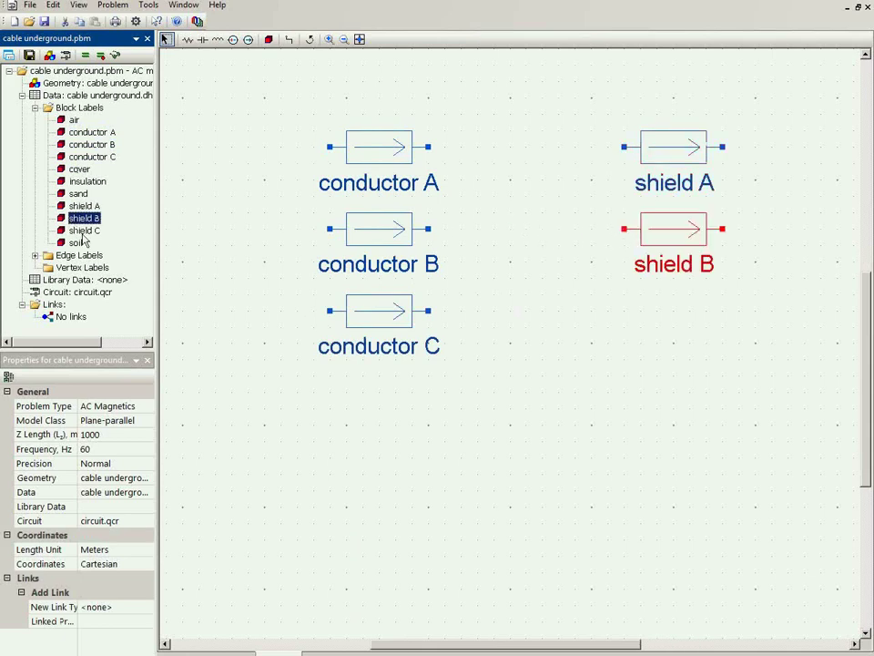
left_click_drag(84, 231, 626, 326)
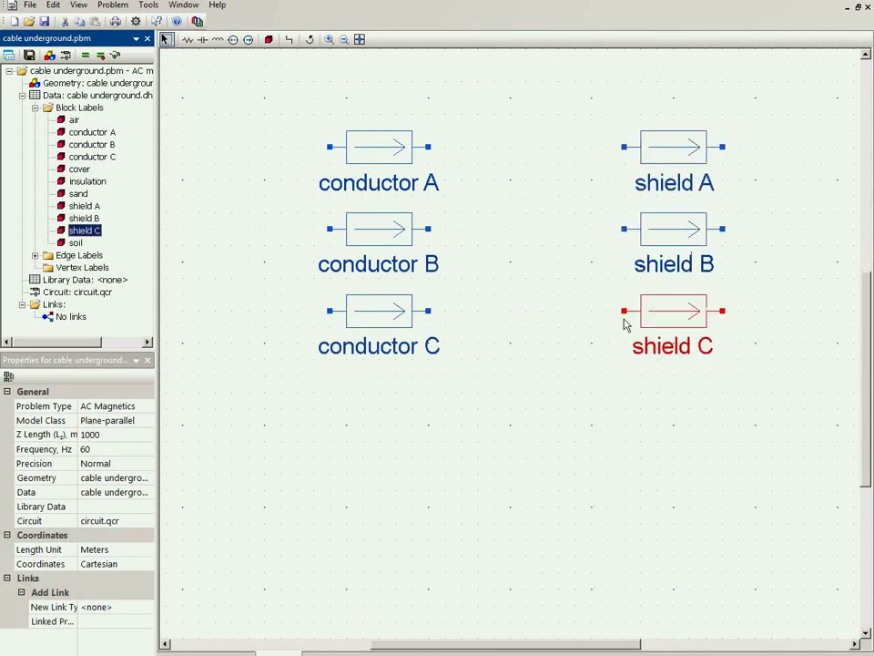
Wire the three shield blocks in parallel and close the two common wires with a resistor below shield C
left_click(288, 39)
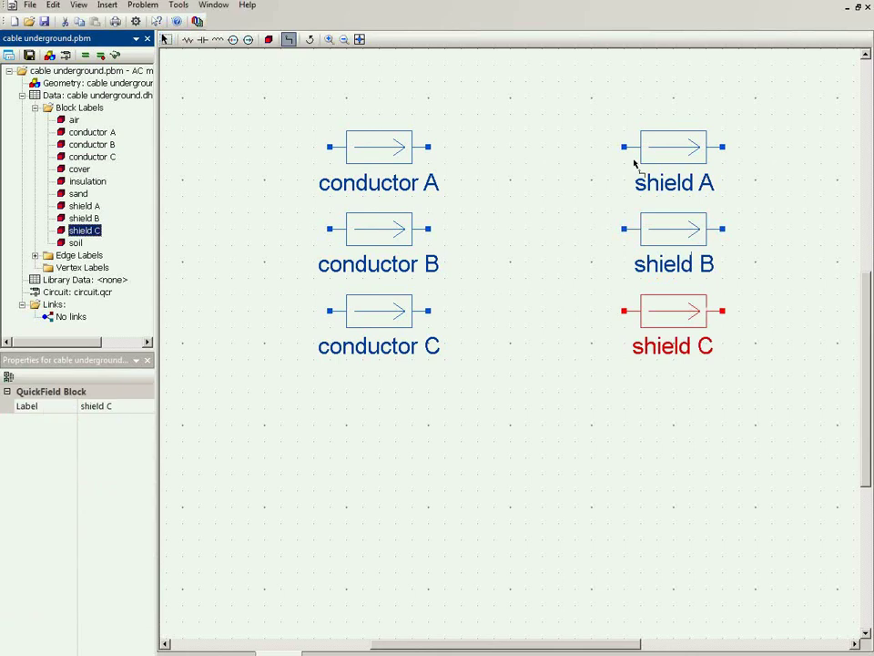
mouse_move(625, 146)
left_mouse_down()
mouse_move(646, 398)
mouse_move(624, 392)
left_mouse_up()
left_click_drag(723, 147, 727, 401)
left_click(189, 39)
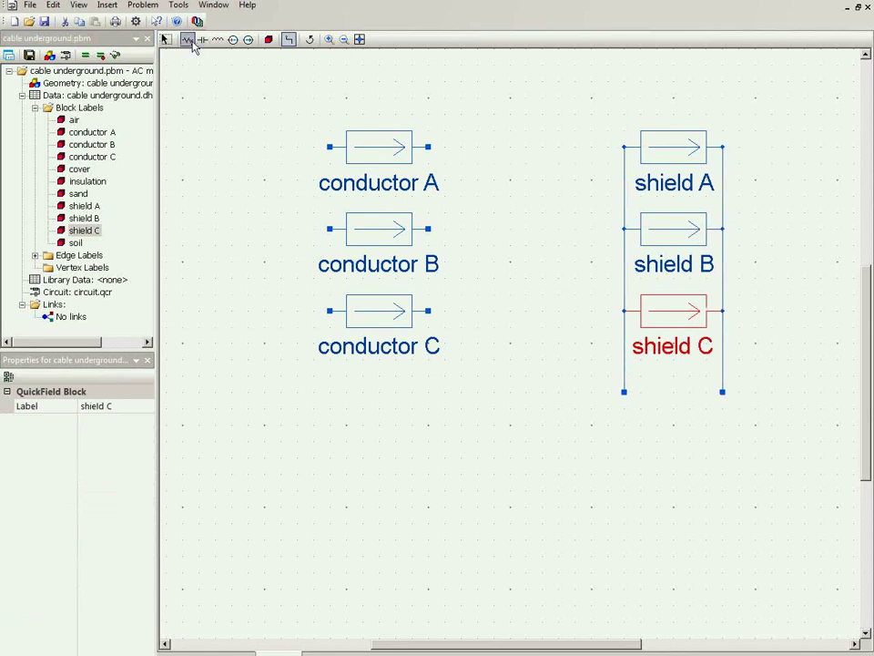
left_click(624, 393)
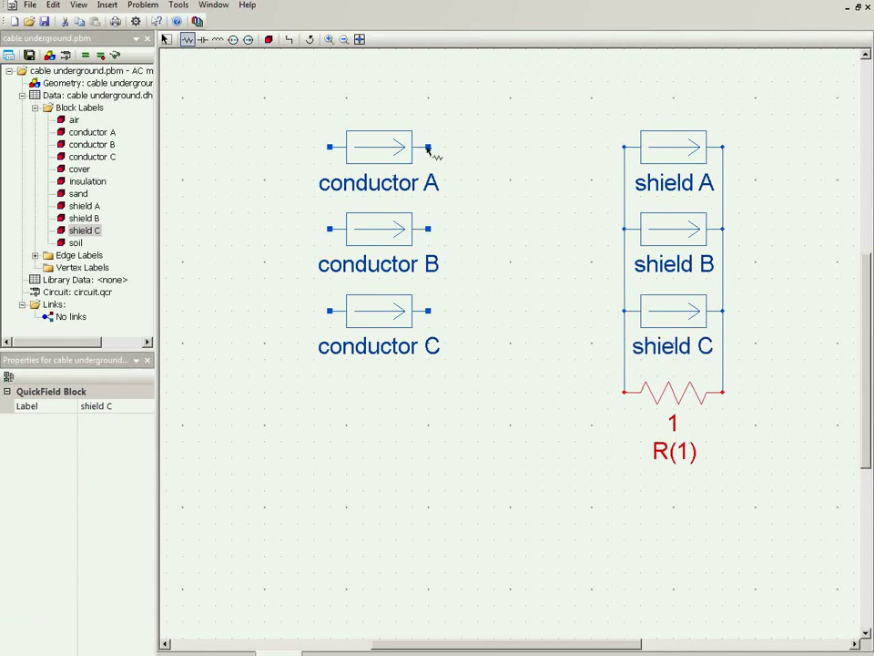
Place a current source in series ahead of each of the conductor A, B and C blocks
left_click(335, 153)
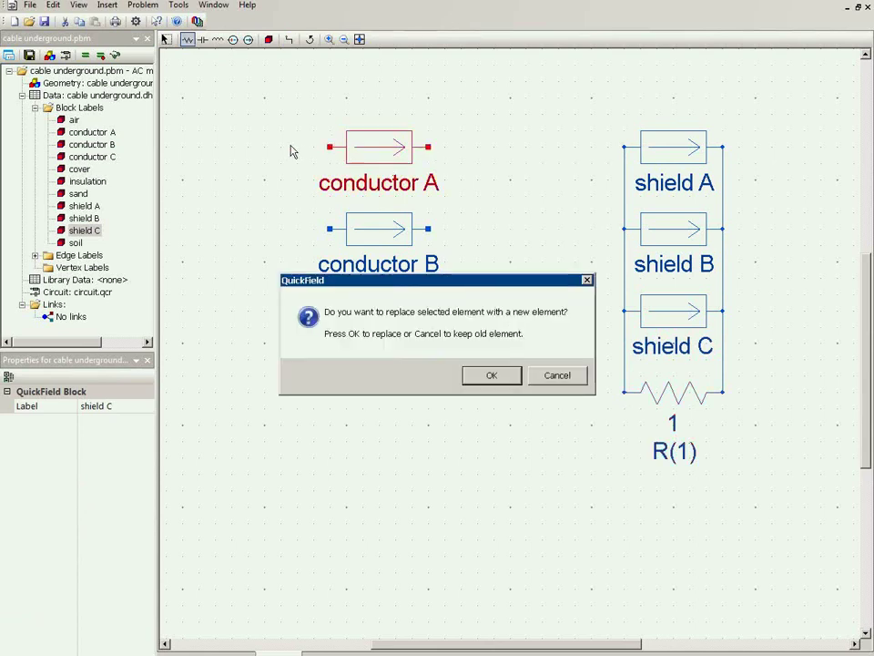
key("Escape")
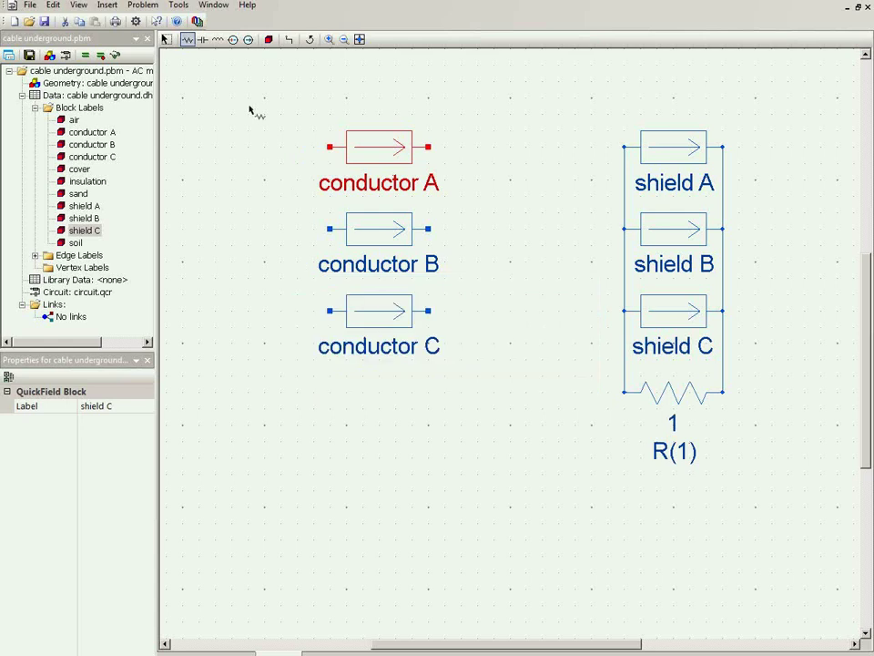
left_click(248, 40)
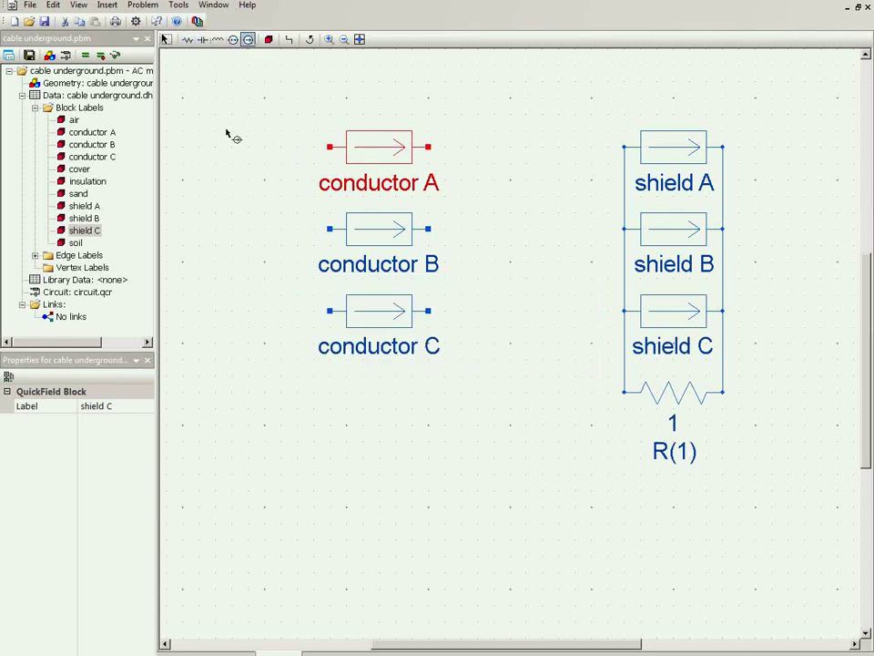
left_click(231, 148)
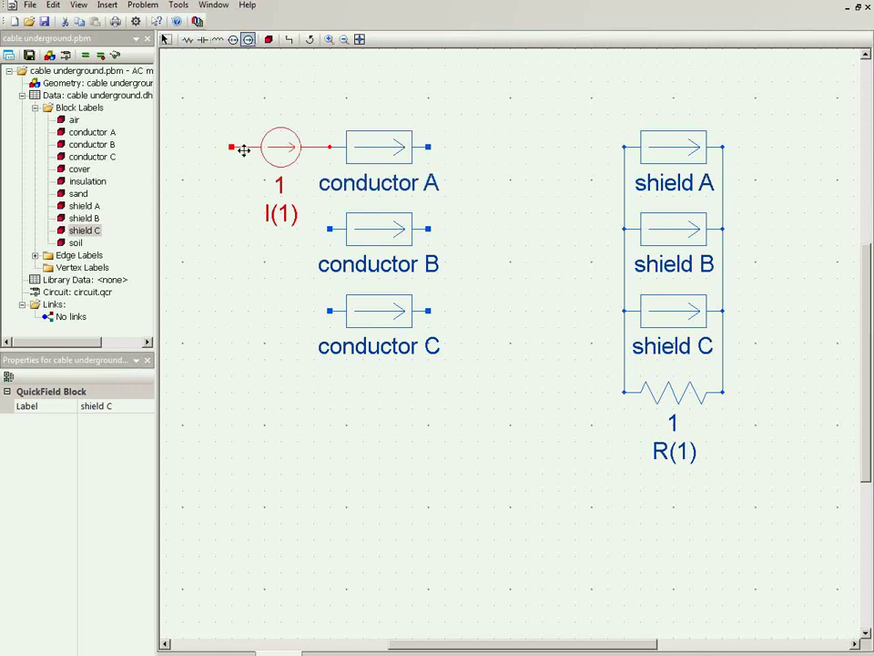
left_click(232, 229)
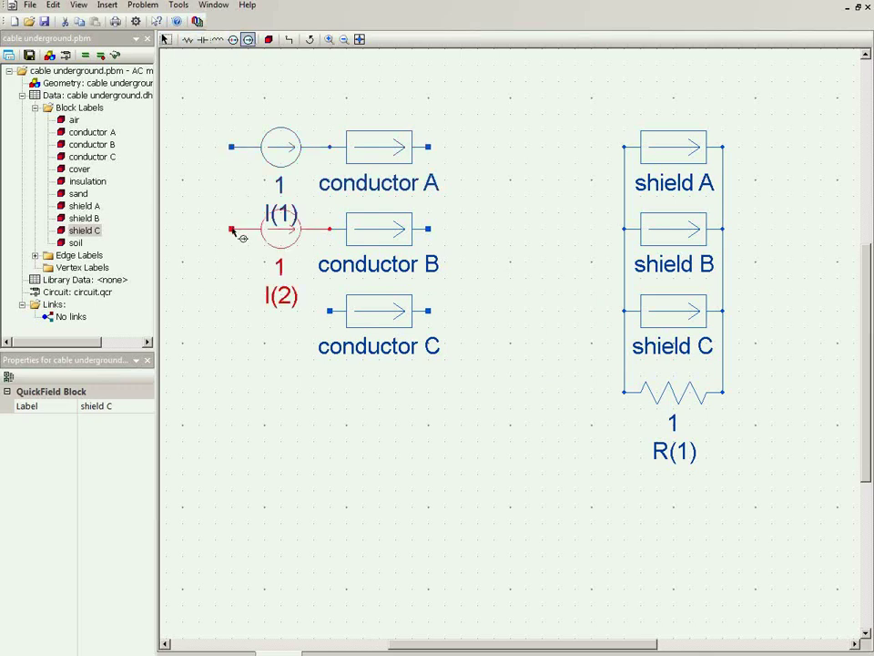
left_click(232, 310)
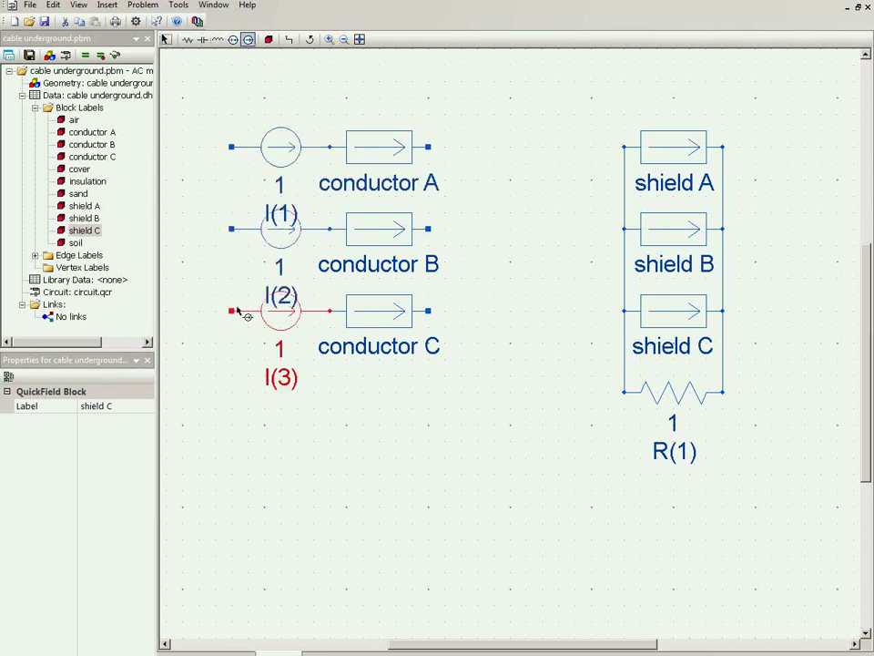
Wire the free ends of the three current sources together and those of the three conductors together, extending both wires below conductor C
left_click(288, 41)
mouse_move(231, 146)
left_mouse_down()
mouse_move(222, 424)
mouse_move(233, 439)
mouse_move(231, 426)
left_mouse_up()
mouse_move(428, 146)
left_mouse_down()
mouse_move(441, 250)
mouse_move(431, 477)
mouse_move(428, 424)
left_mouse_up()
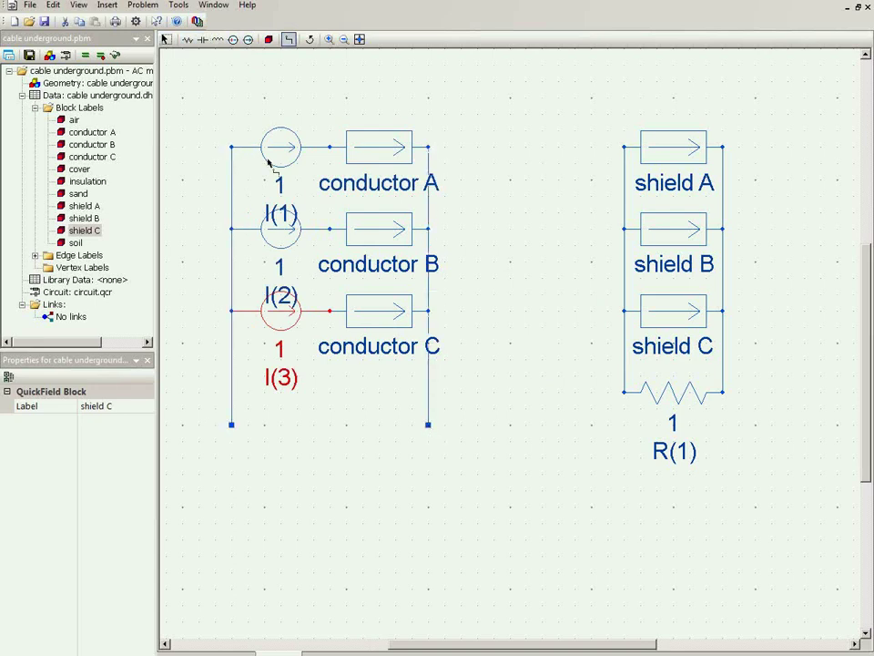
Place a resistor below the conductor C branch and wire its ends to the two common wires of the conductor circuit
left_click(198, 41)
key("Escape")
left_click(188, 40)
left_click(264, 424)
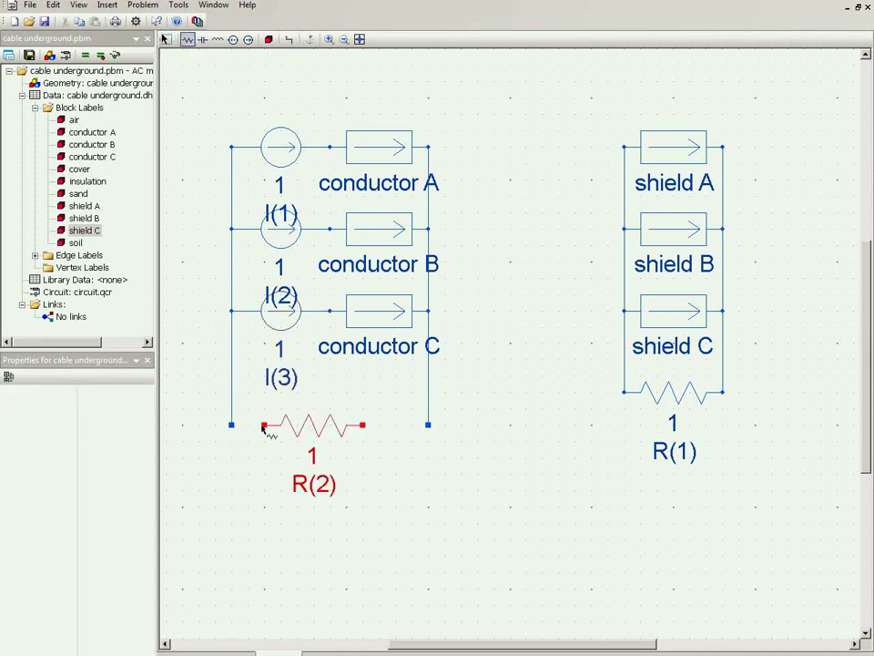
left_click(288, 40)
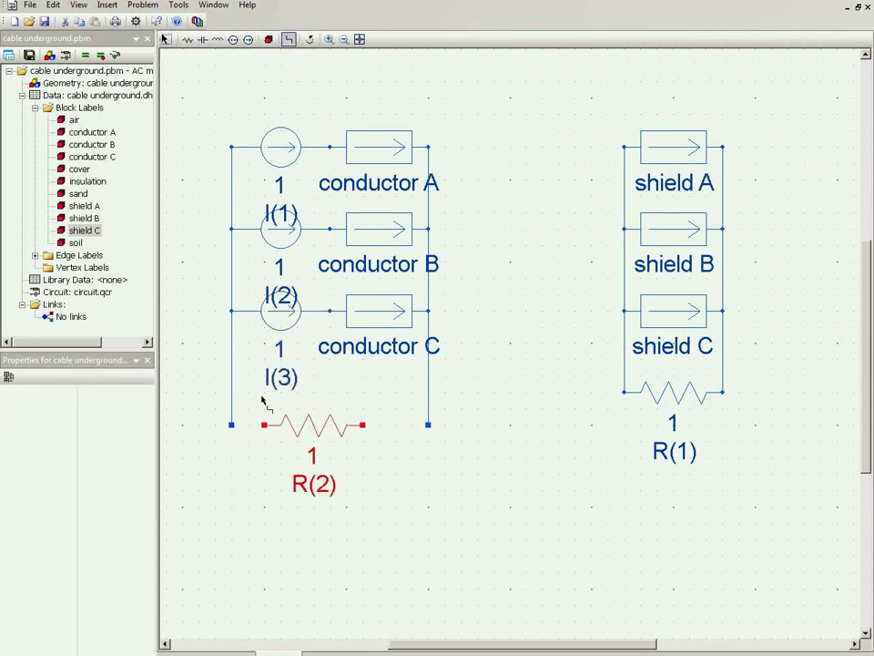
left_click_drag(231, 424, 264, 424)
left_click_drag(363, 425, 428, 425)
Check the labels of the conductor blocks and of the shield A and B blocks in the circuit
left_click(361, 124)
left_click(386, 224)
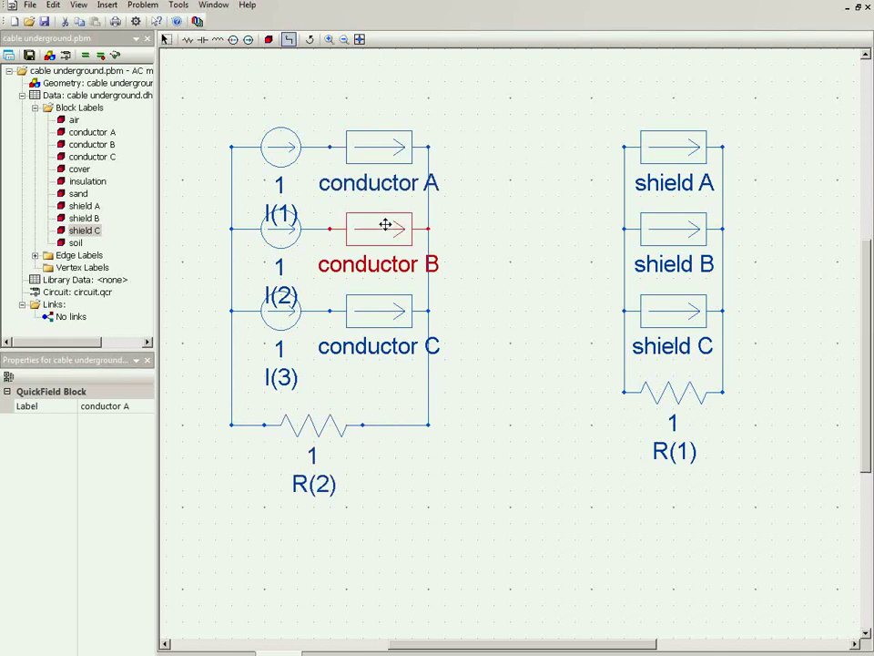
left_click(390, 310)
left_click(657, 144)
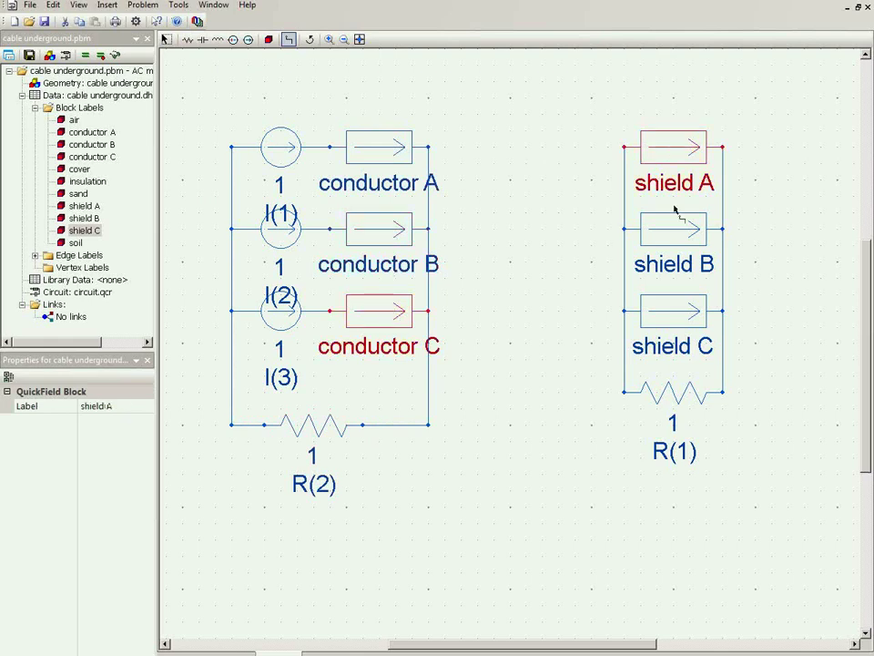
left_click(676, 228)
Tile the geometry and circuit windows one above the other so that the cables and the circuit branches can be compared
double_click(646, 8)
left_click_drag(532, 146, 442, 59)
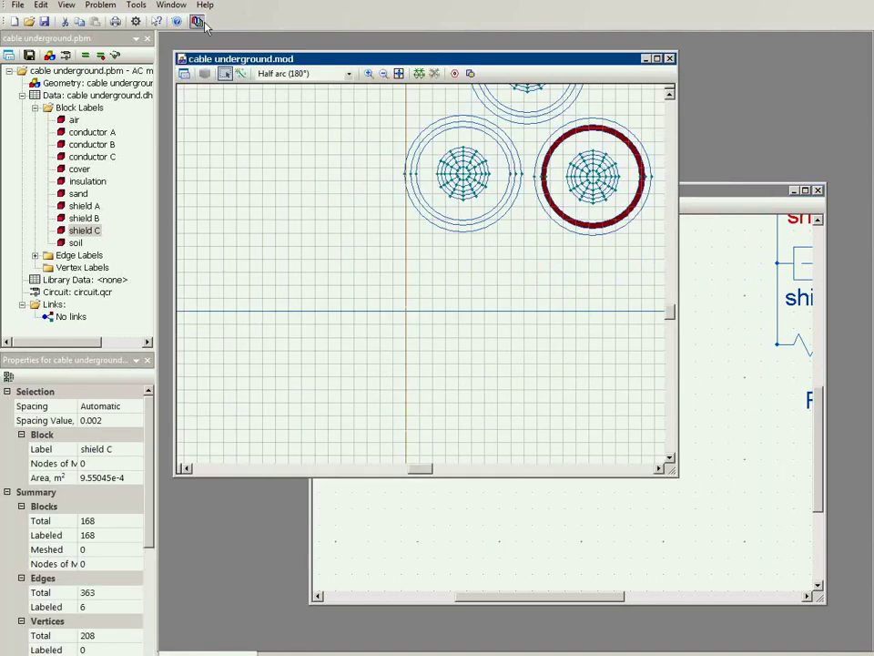
left_click(172, 5)
left_click(185, 49)
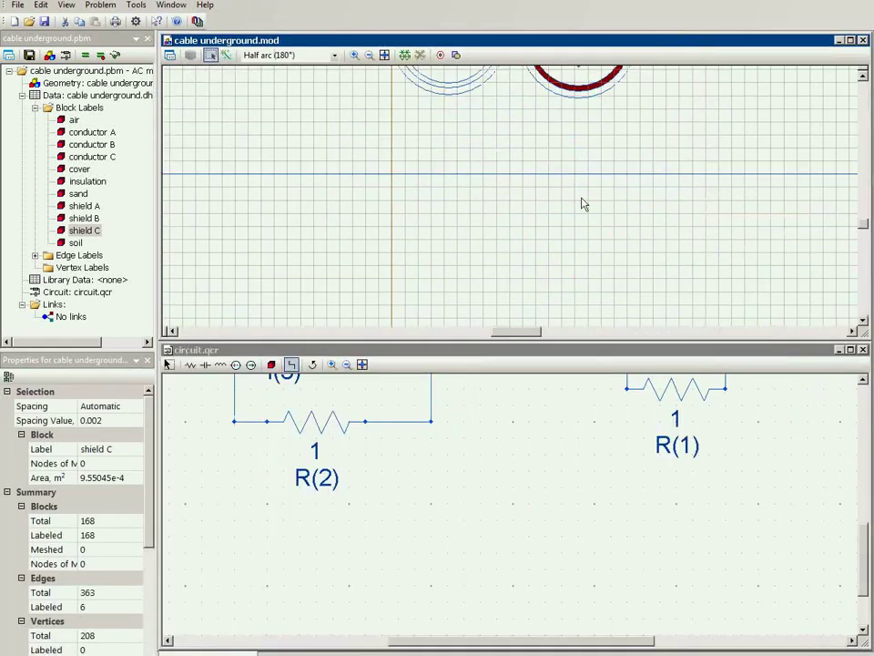
scroll(862, 75, "up", 5)
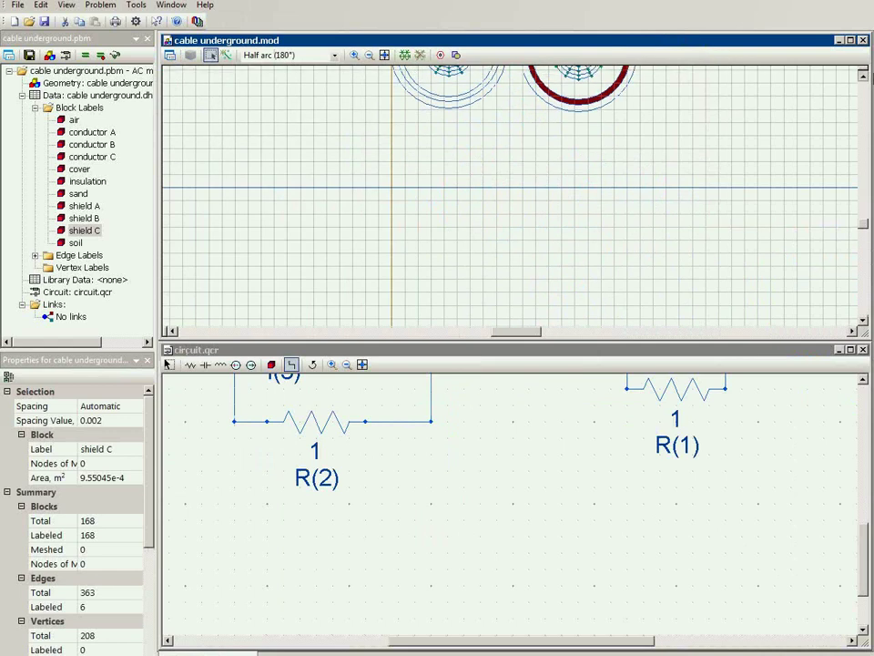
left_click(863, 379)
scroll(862, 383, "up", 5)
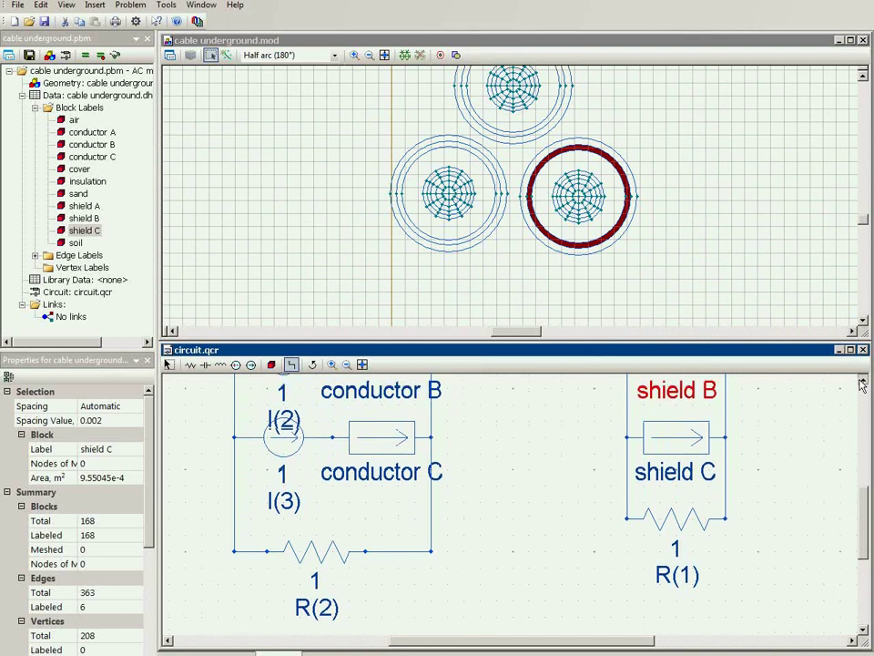
Compare the circuit's conductor blocks and resistors with the geometry, highlighting the shield B and conductor C regions
left_click(365, 435)
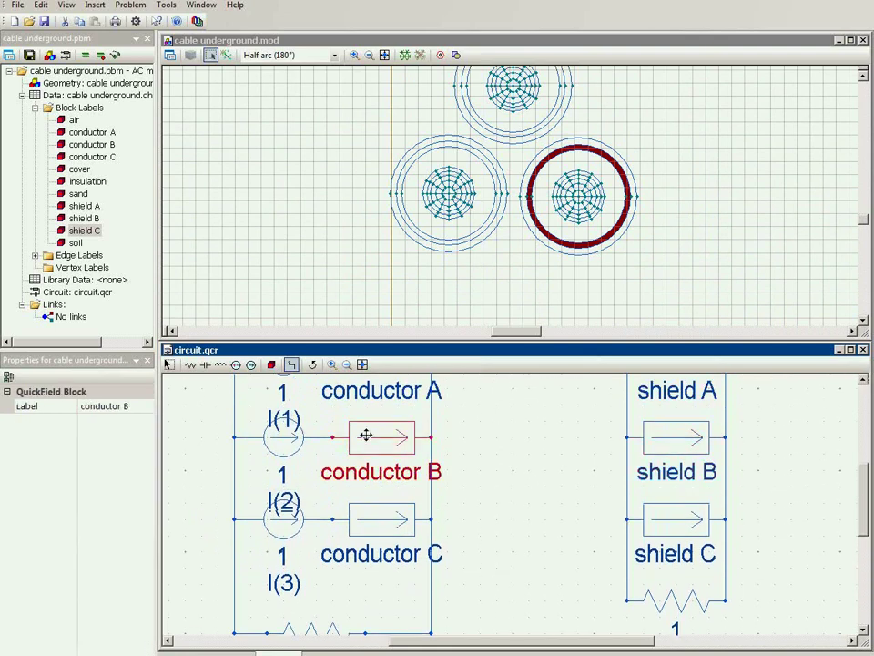
left_click(384, 491)
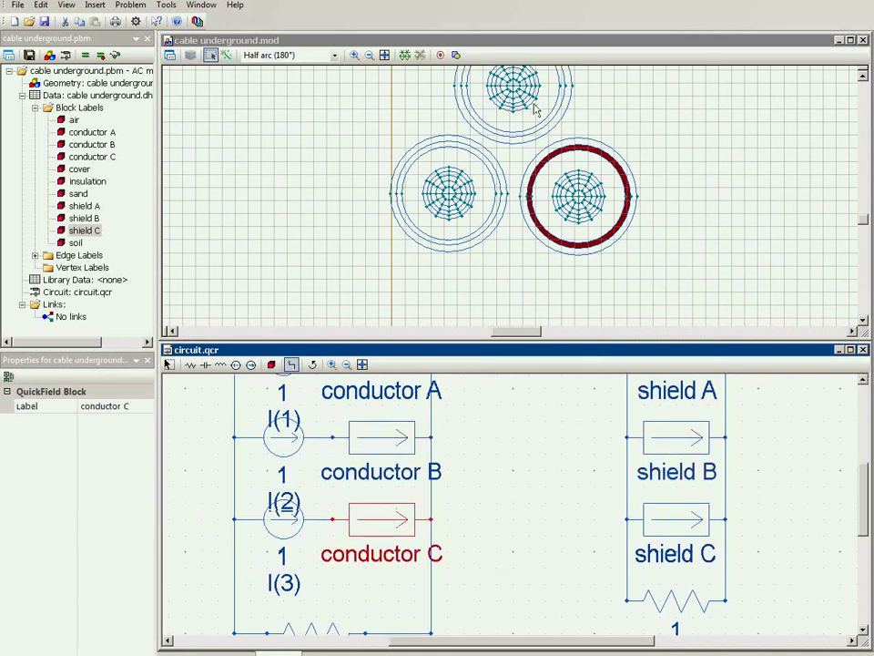
left_click(83, 219)
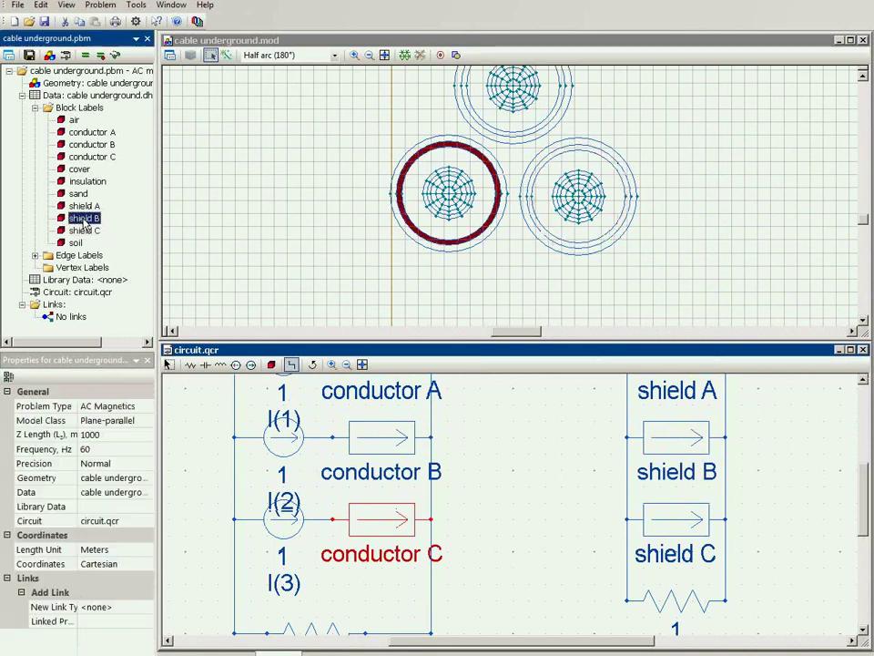
left_click(85, 158)
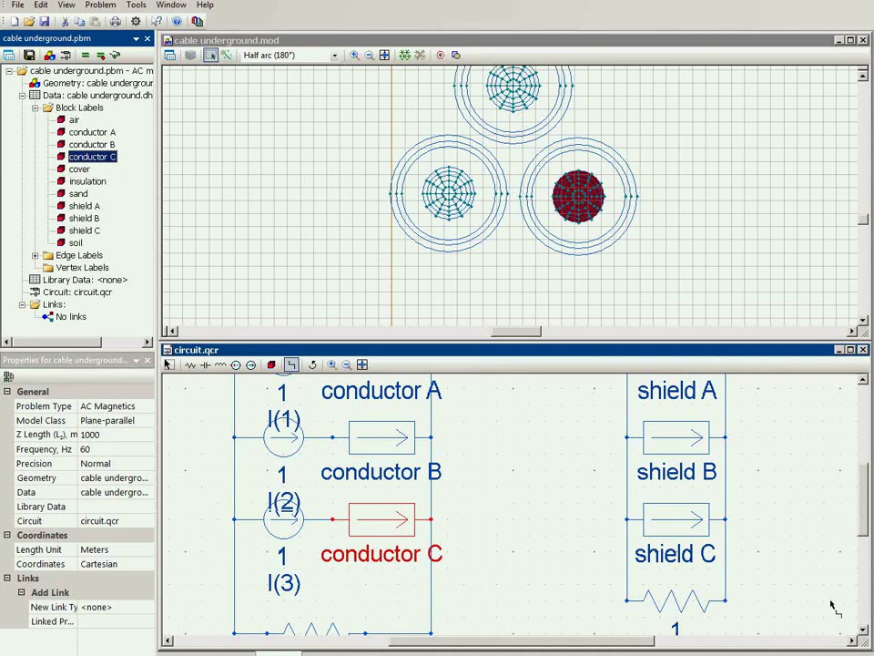
left_click(862, 628)
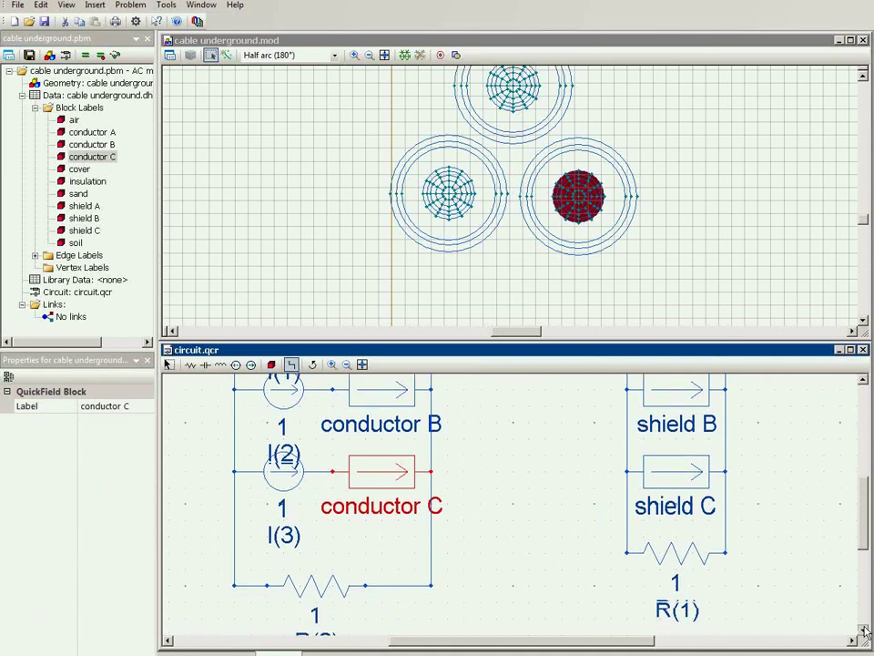
left_click(655, 546)
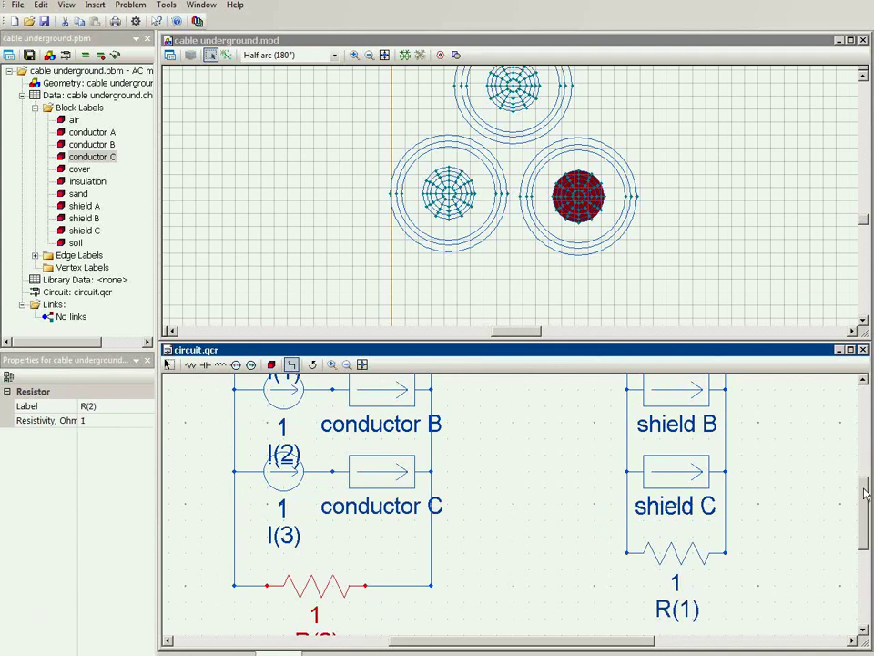
left_click_drag(867, 492, 861, 462)
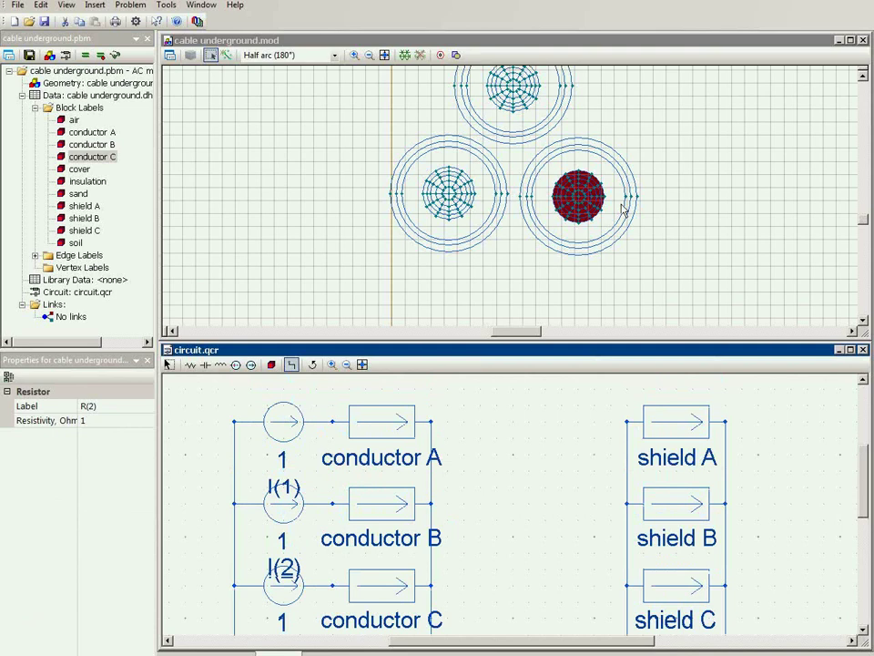
Set the current source of conductor A to 1000*sqrt(2) A and copy that current expression
left_click(167, 364)
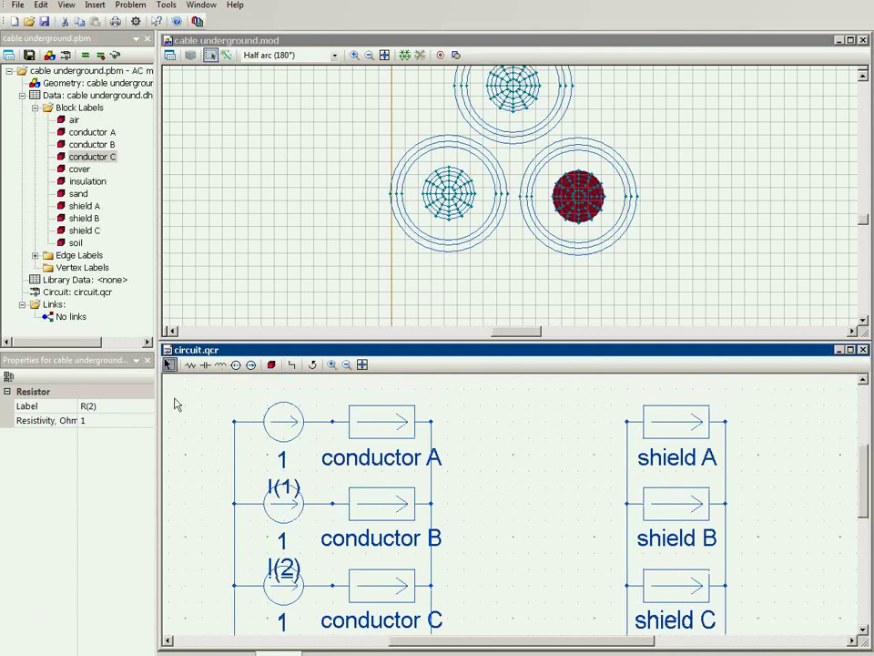
double_click(271, 426)
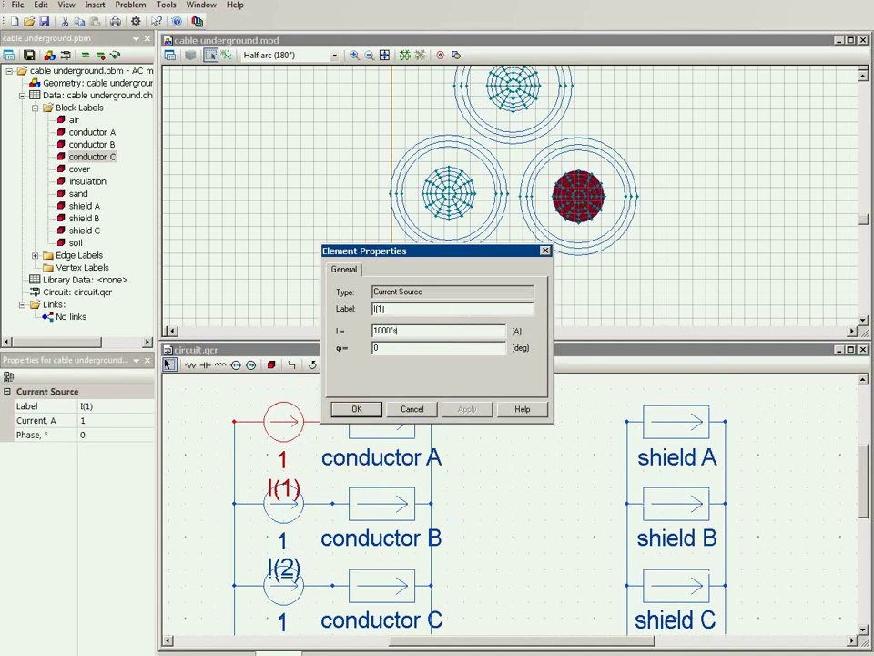
type("(2")
left_click_drag(416, 331, 342, 330)
key("ctrl+c")
key("Return")
Set the current source of conductor B to 1000*sqrt(2) A with a phase of 120 degrees
double_click(288, 508)
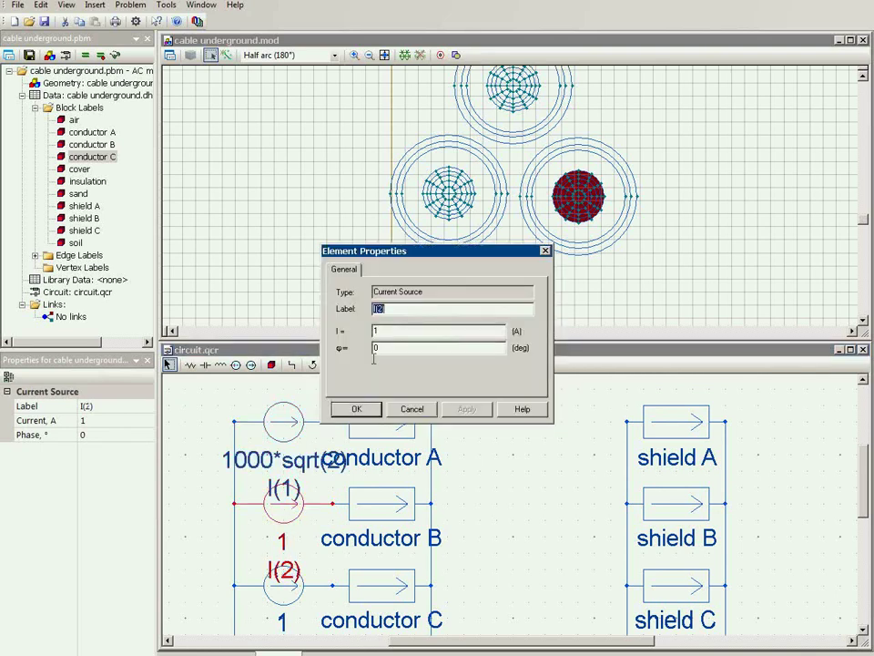
left_click_drag(415, 330, 335, 329)
key("ctrl+v")
type("120")
left_click(357, 408)
Set the current source of conductor C to 1000*sqrt(2) A with a phase of 240 degrees
left_click(282, 597)
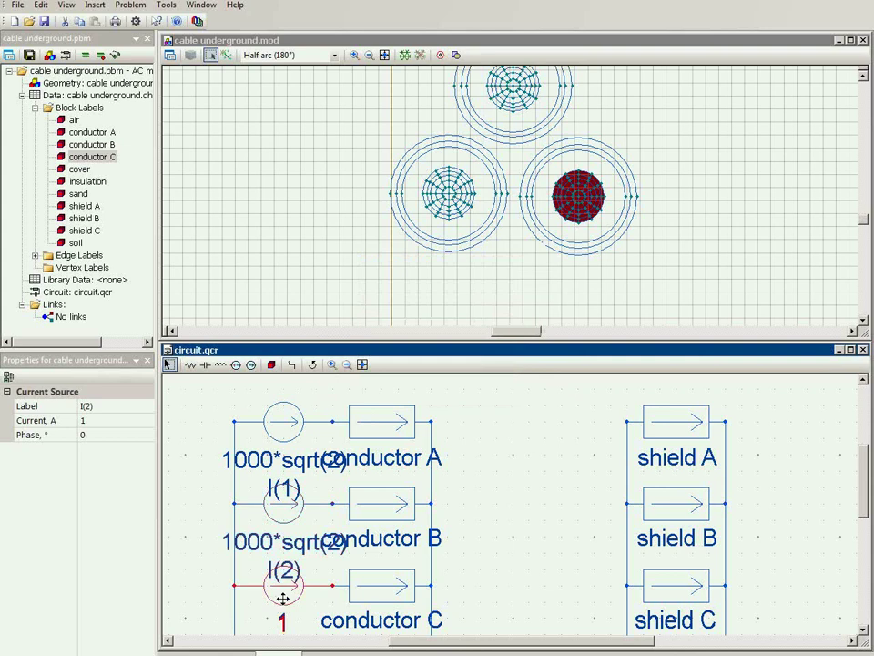
double_click(282, 596)
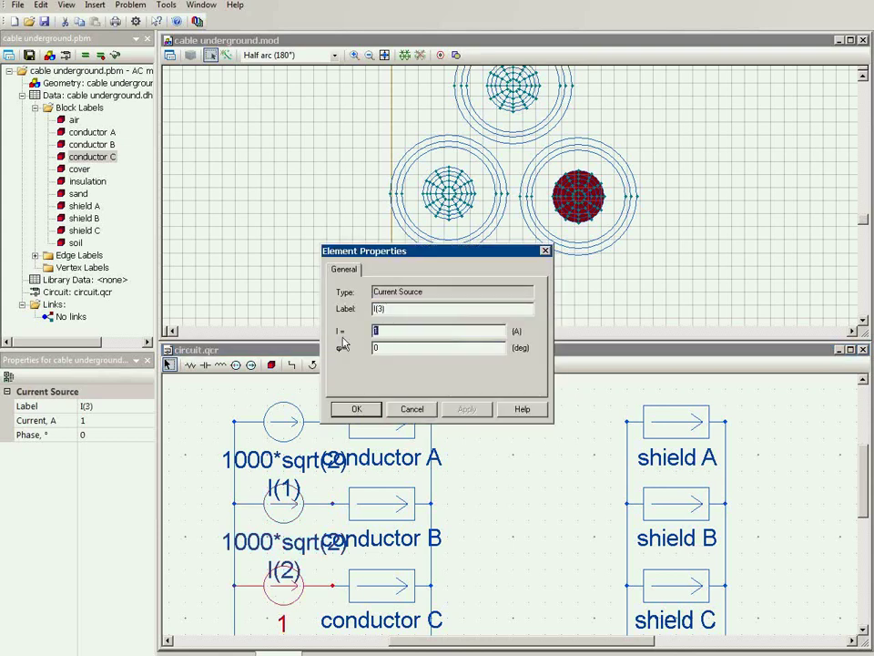
key("ctrl+v")
key("Tab")
type("240")
left_click(357, 409)
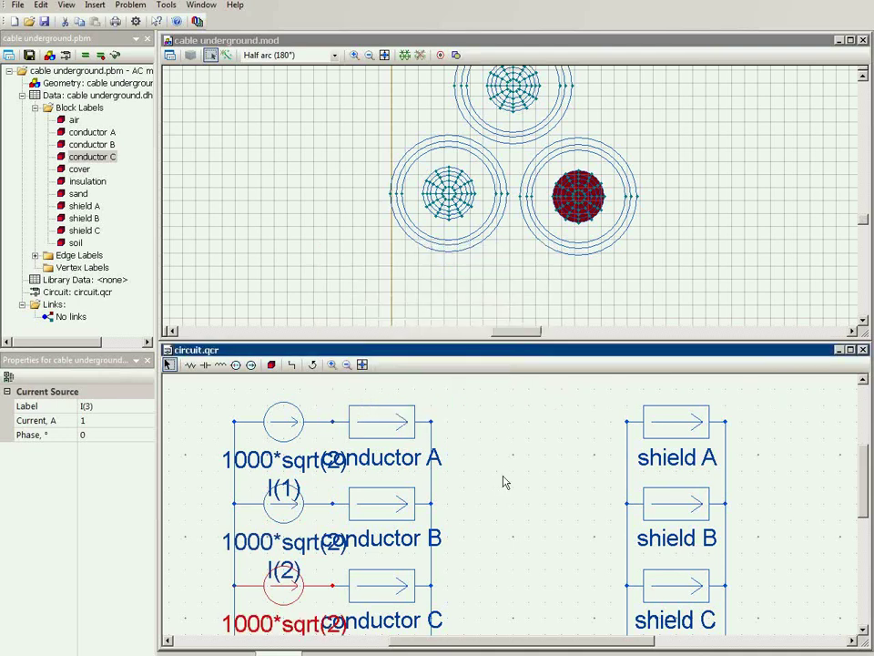
left_click_drag(866, 516, 866, 526)
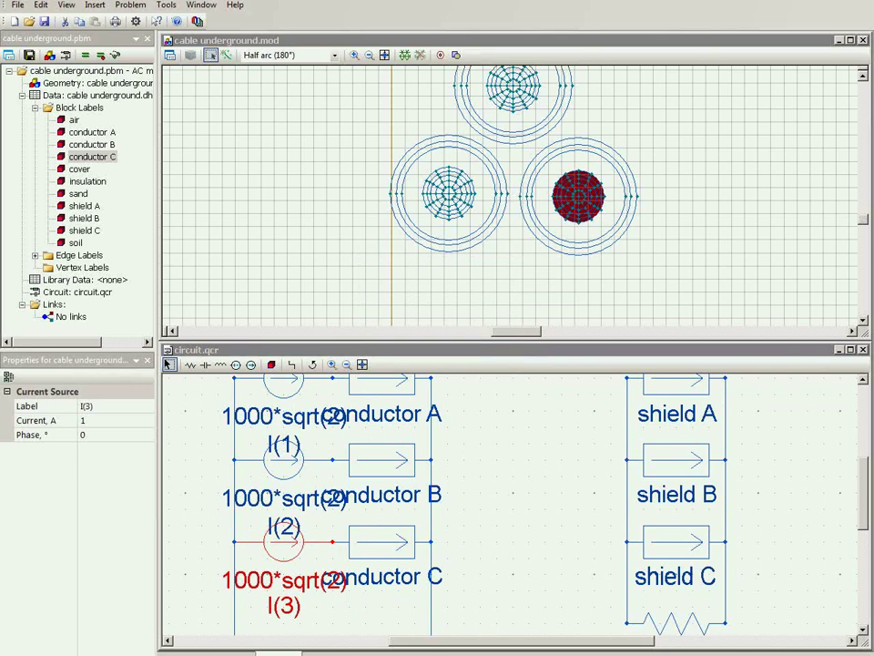
Assign a magnetic potential of 0 Wb/m to the boundary edge label of the outer circle
left_click(366, 259)
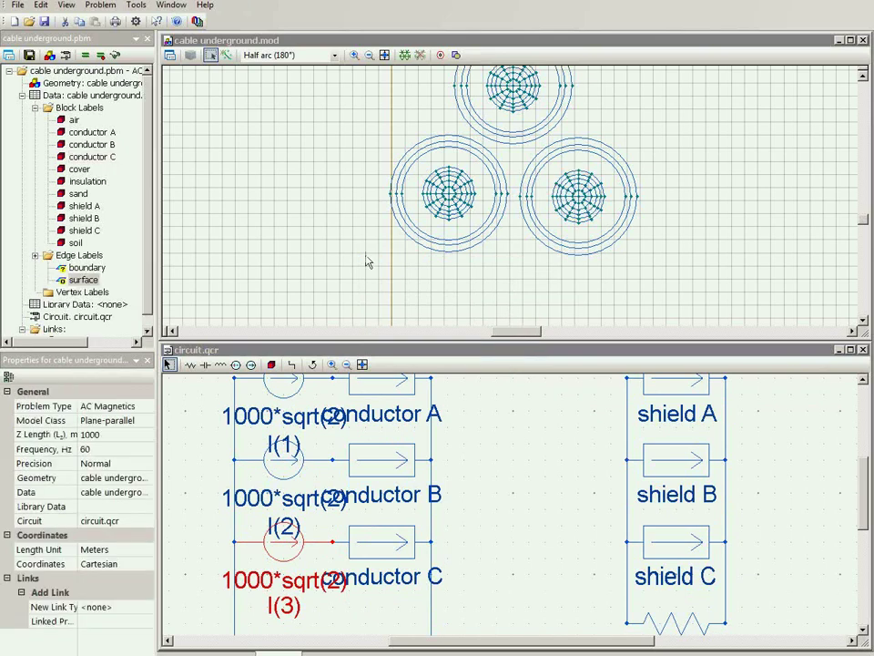
left_click(456, 71)
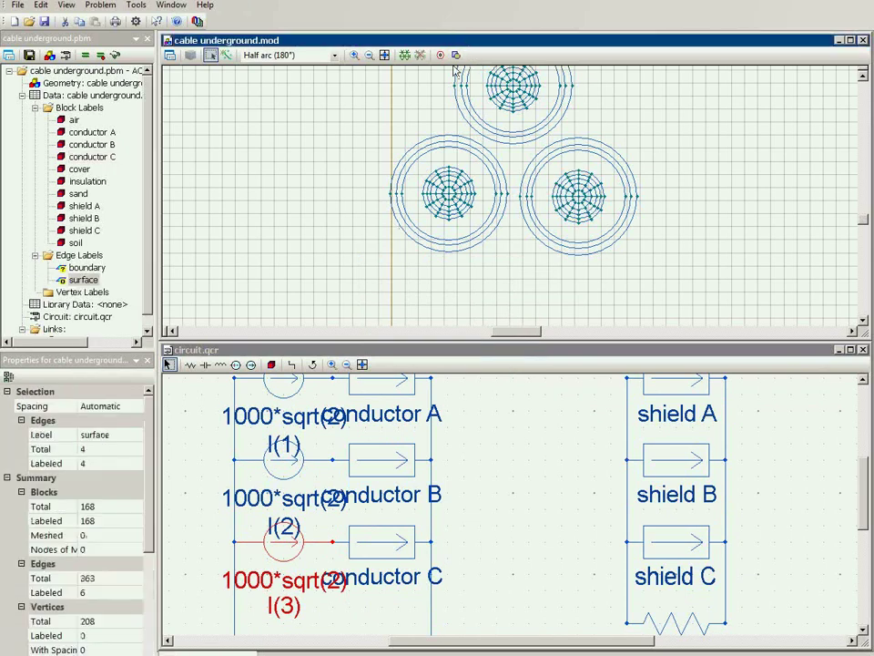
left_click(88, 268)
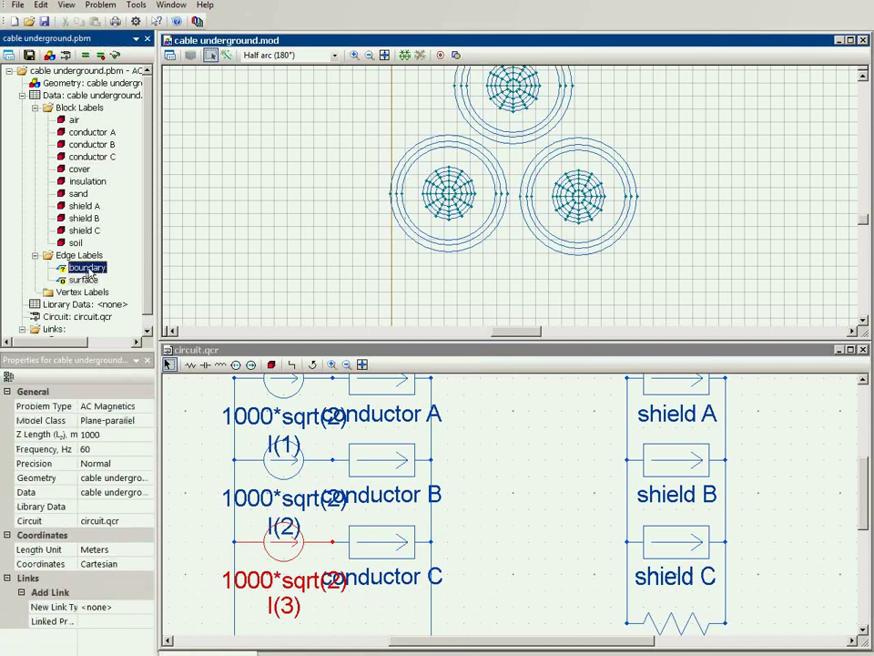
left_click(383, 55)
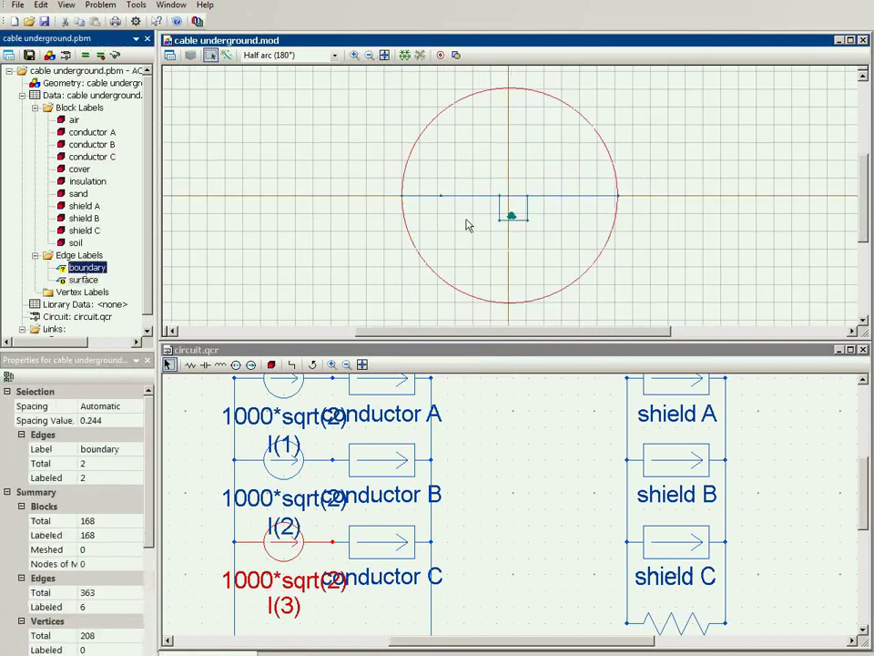
double_click(82, 269)
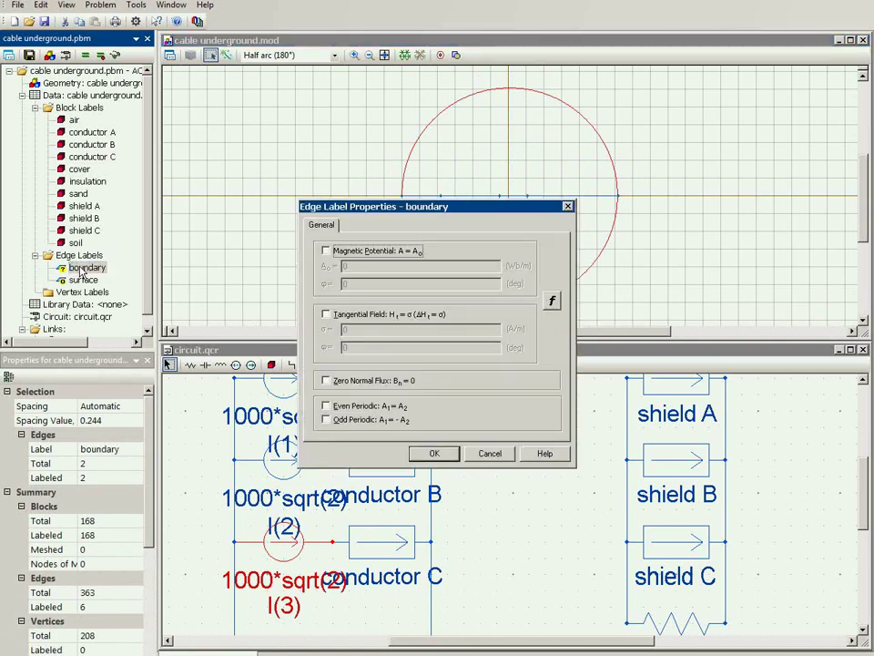
left_click(323, 250)
left_click(330, 252)
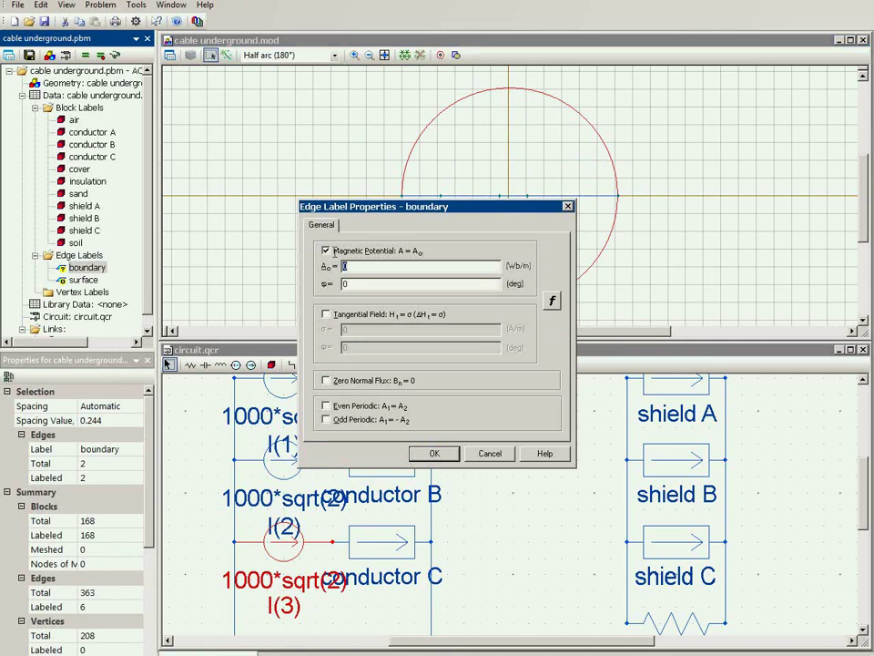
left_click(441, 454)
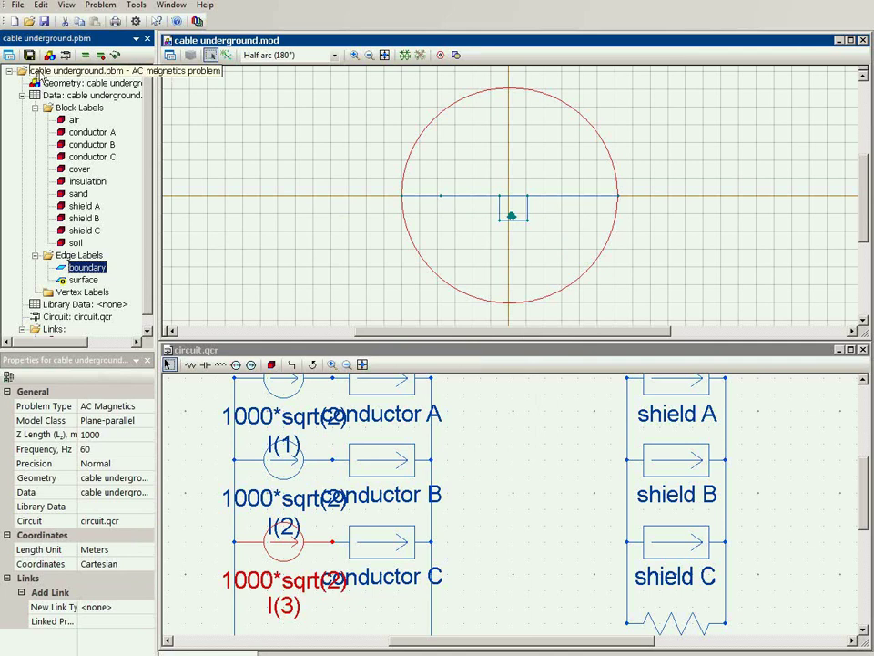
Mesh the whole geometry, then save and solve the problem, accepting the offer to see the results
left_click(404, 58)
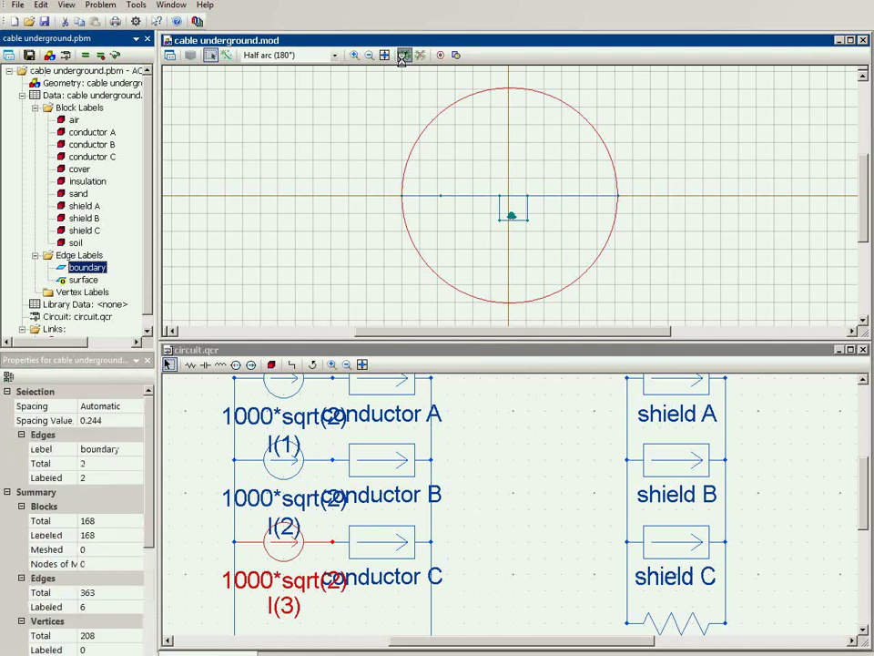
left_click(30, 56)
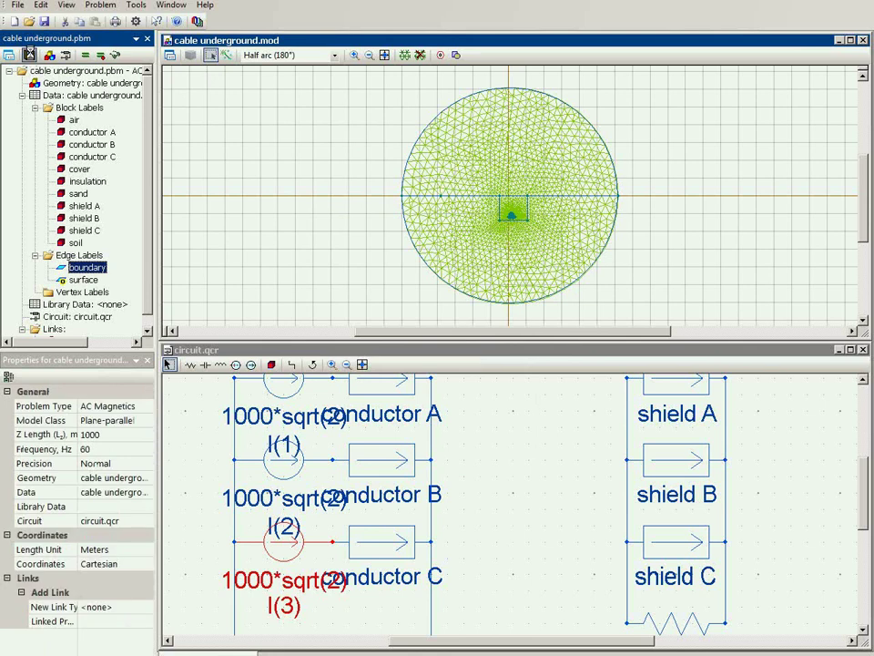
left_click(83, 56)
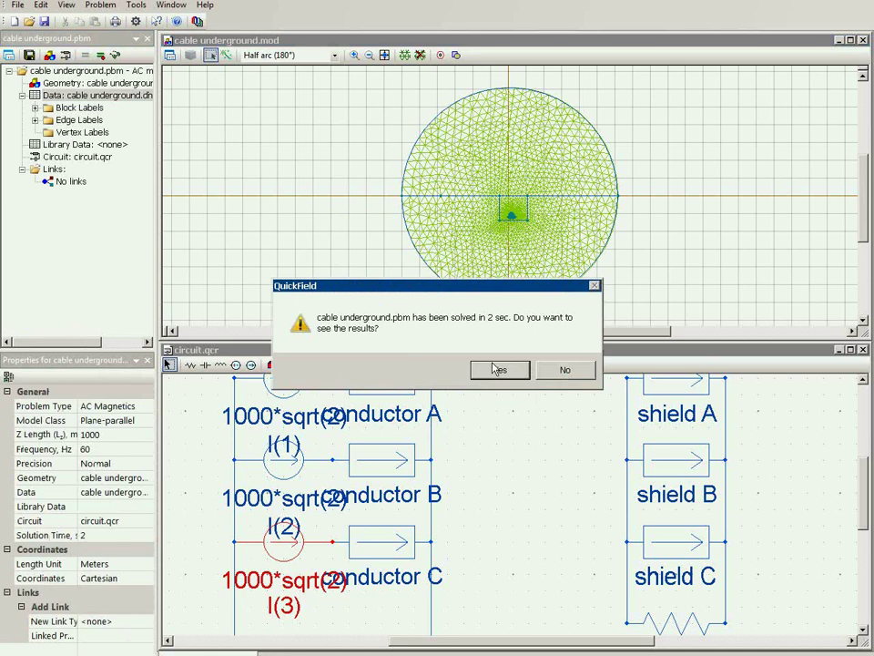
left_click(496, 368)
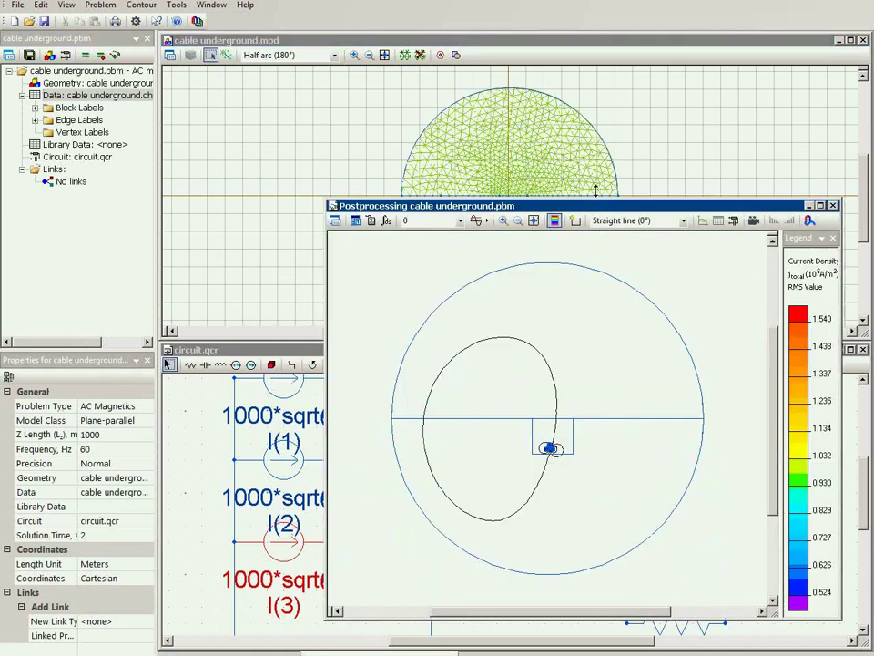
Maximize the field picture and show the three cables with a color map of Power Loss Q
double_click(596, 207)
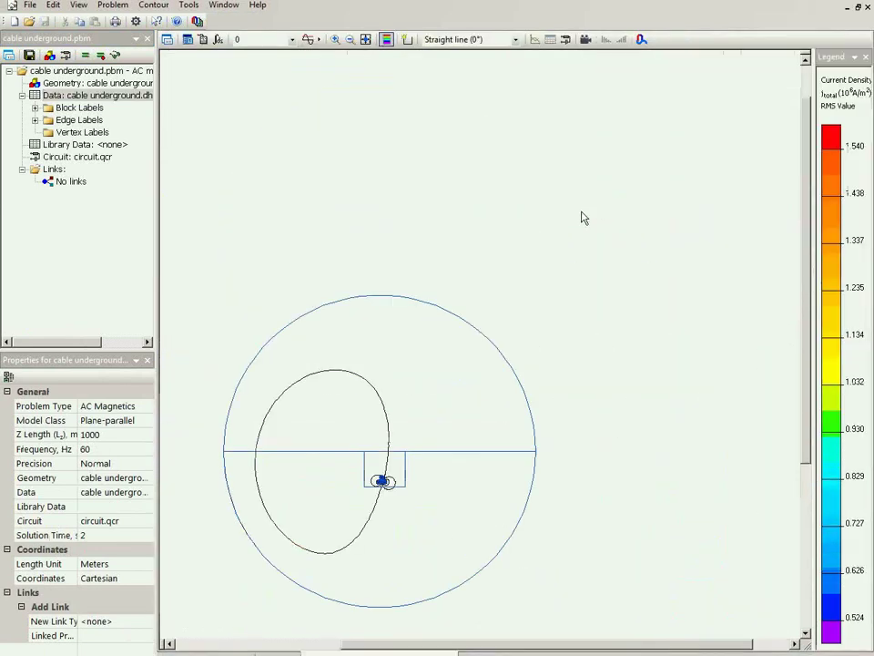
left_click(334, 39)
left_click(383, 475)
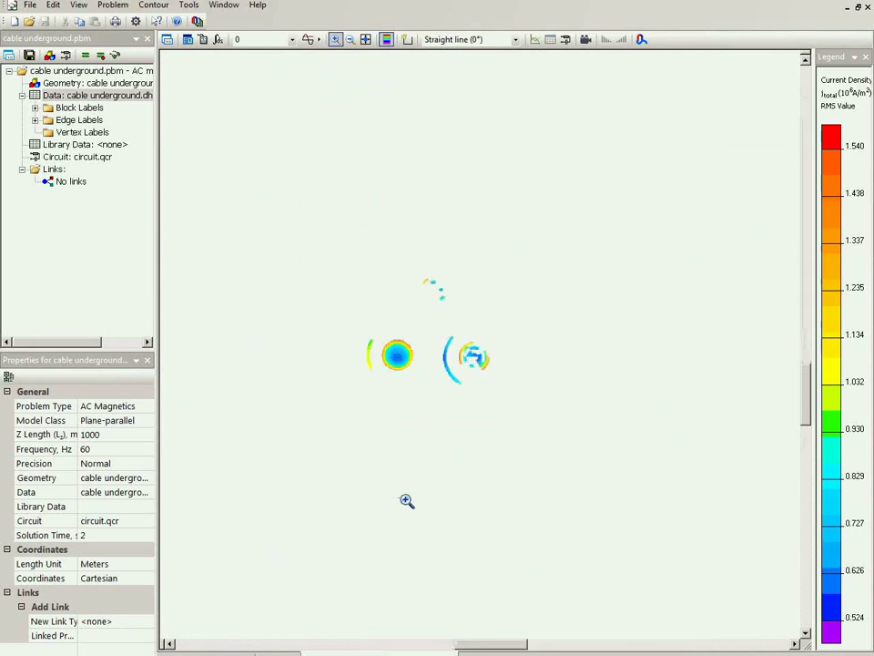
left_click_drag(325, 224, 560, 428)
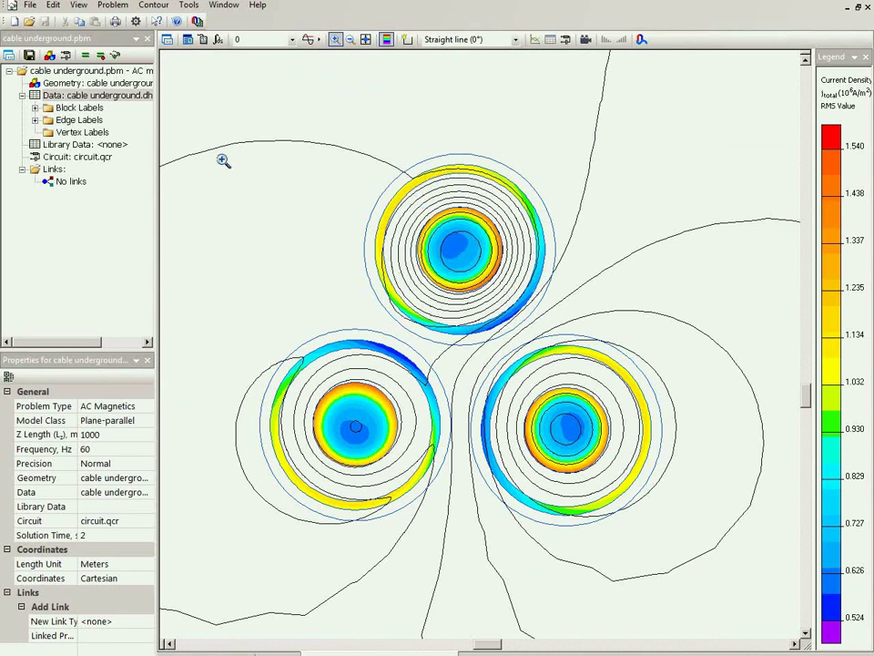
left_click(167, 39)
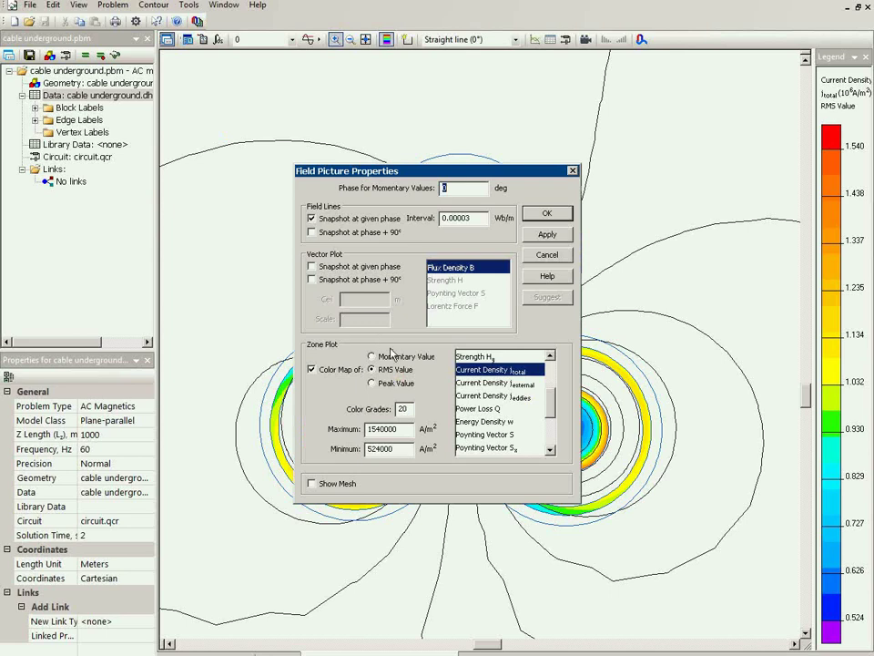
left_click(496, 412)
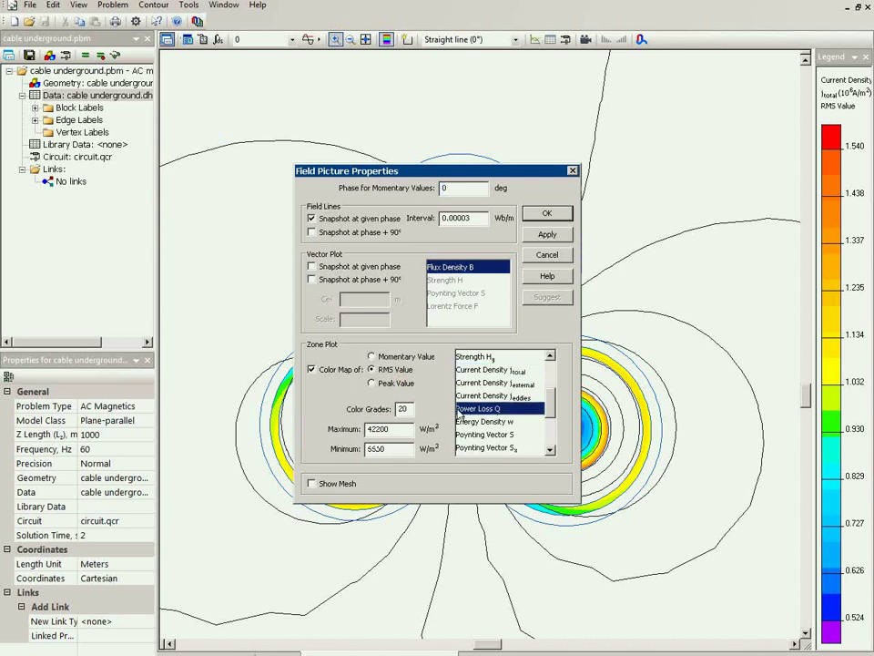
left_click(546, 213)
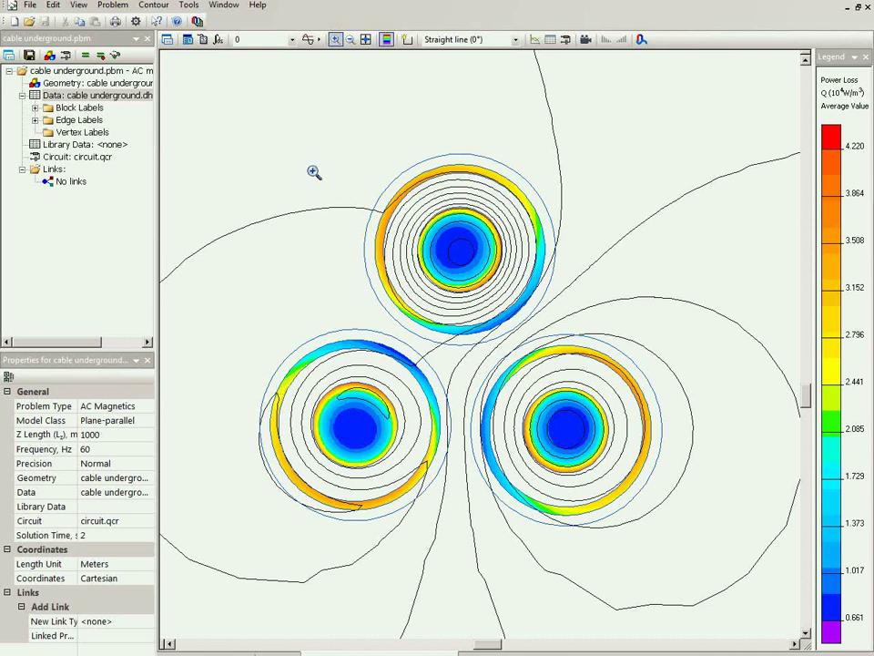
Open the circuit results and arrange them with the field picture, minimizing the geometry and circuit editor windows
left_click(565, 39)
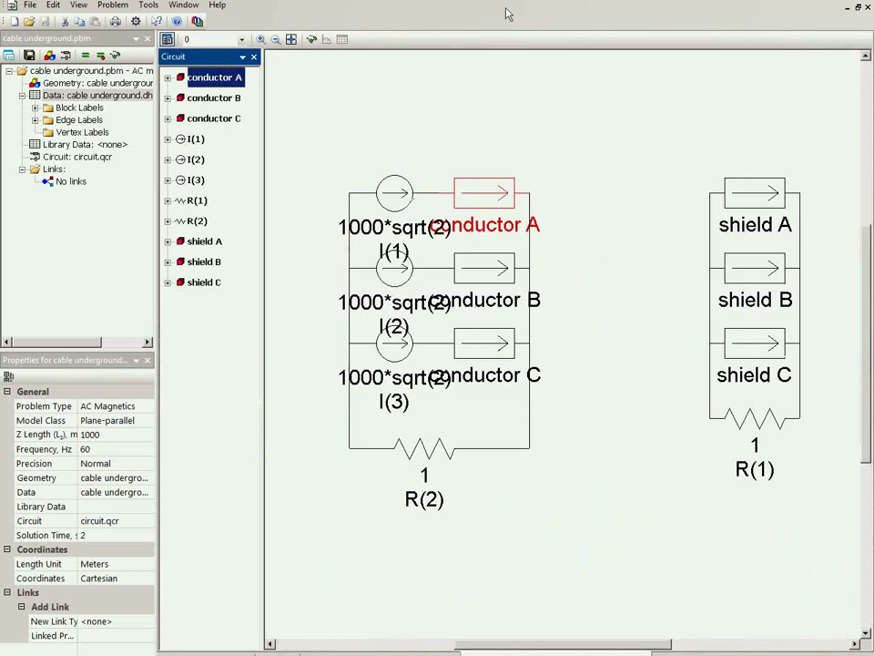
left_click(853, 8)
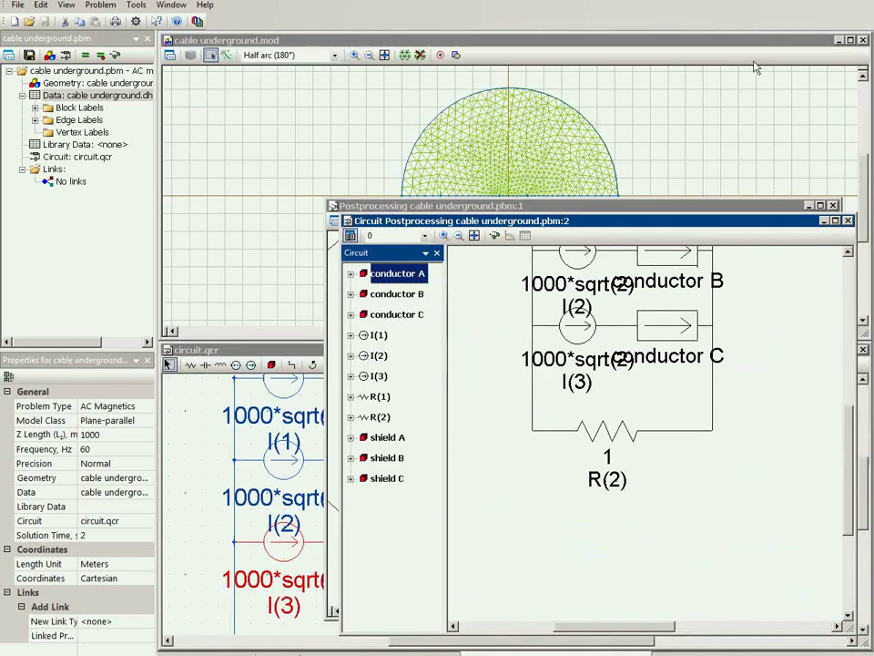
left_click(838, 40)
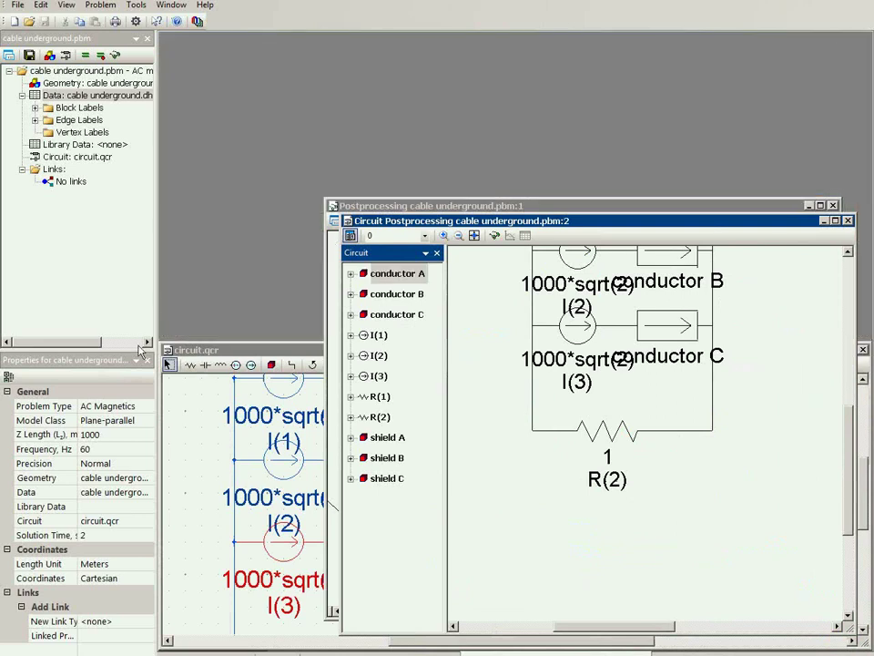
left_click(208, 358)
left_click(828, 362)
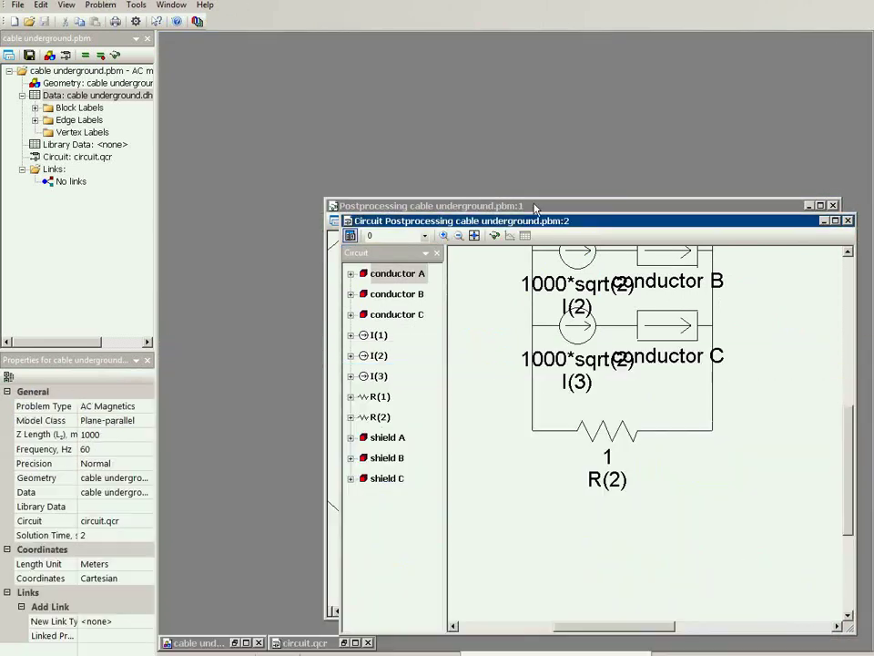
left_click_drag(529, 210, 392, 64)
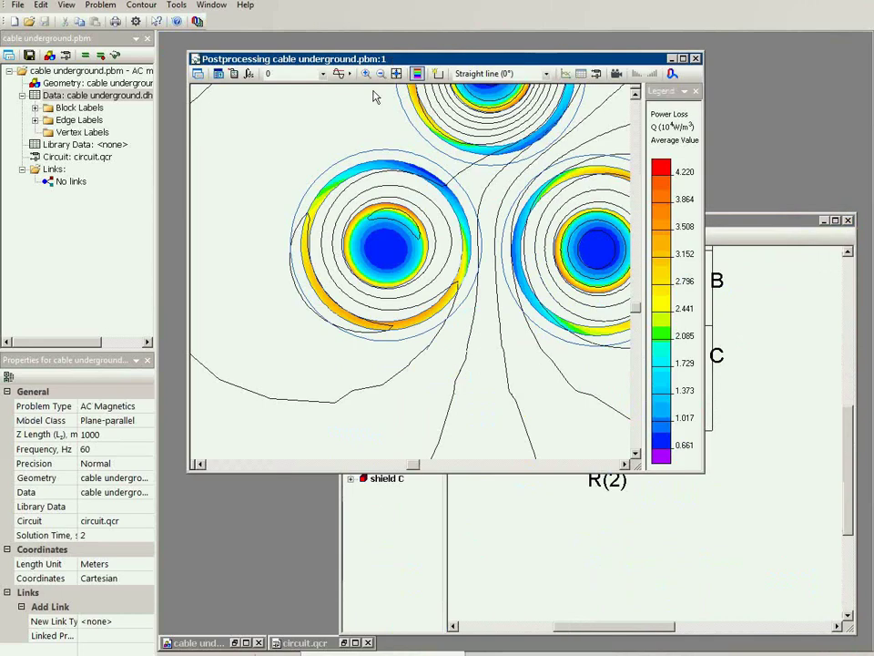
left_click(816, 222)
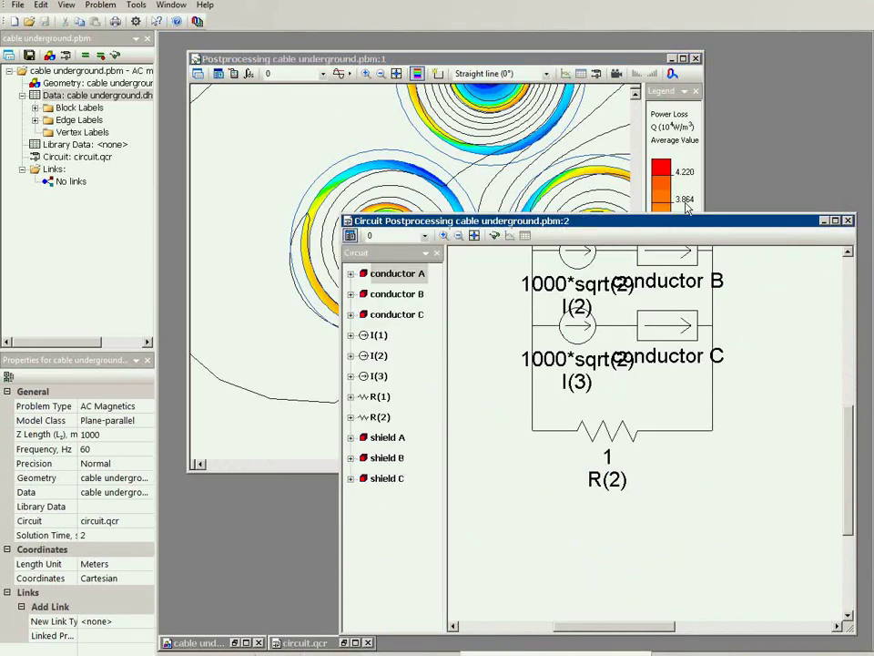
Read the current and voltage of shield A in the circuit results, widening the element list to fit the values
left_click(849, 252)
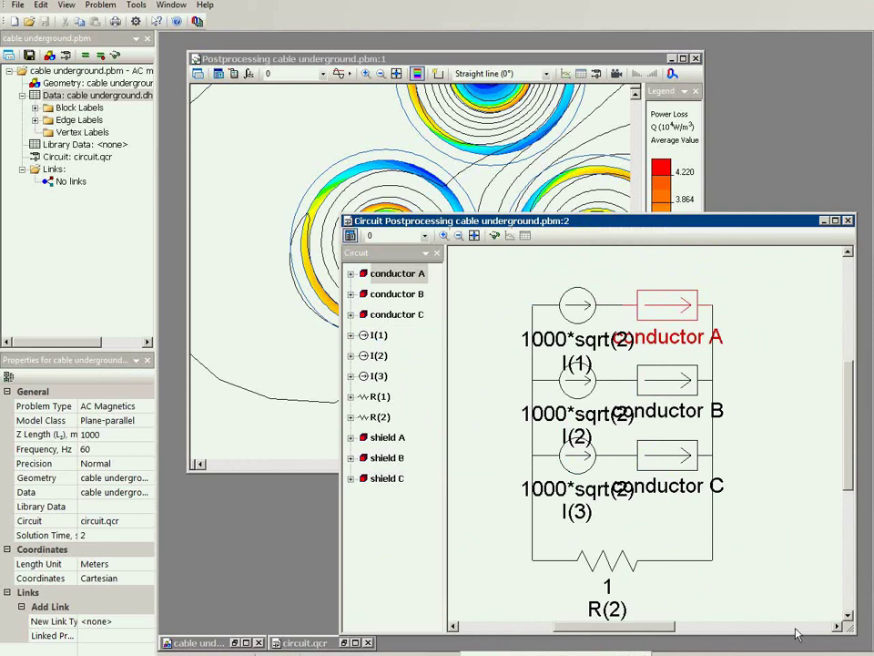
scroll(778, 612, "right", 3)
left_click(669, 309)
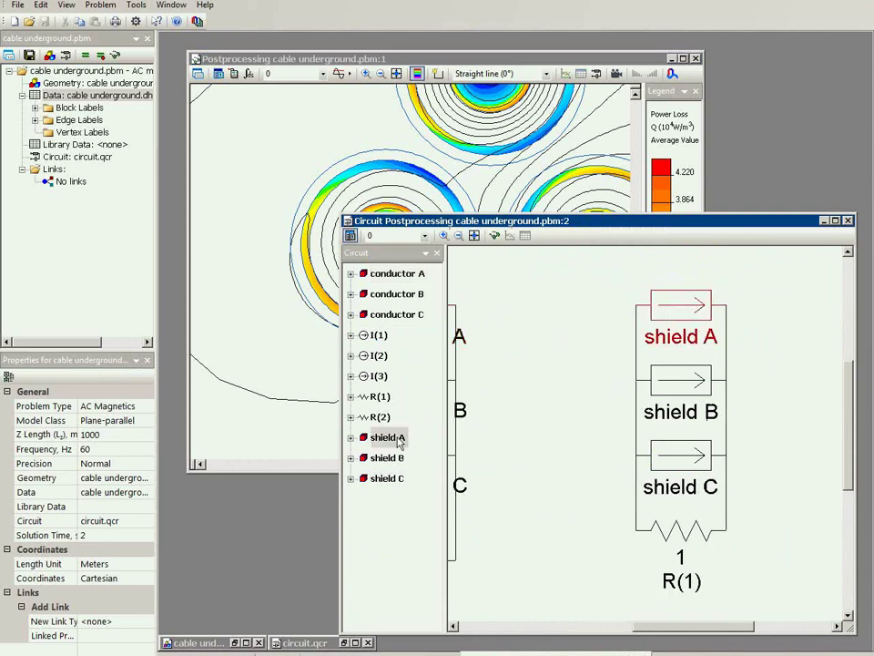
left_click(351, 438)
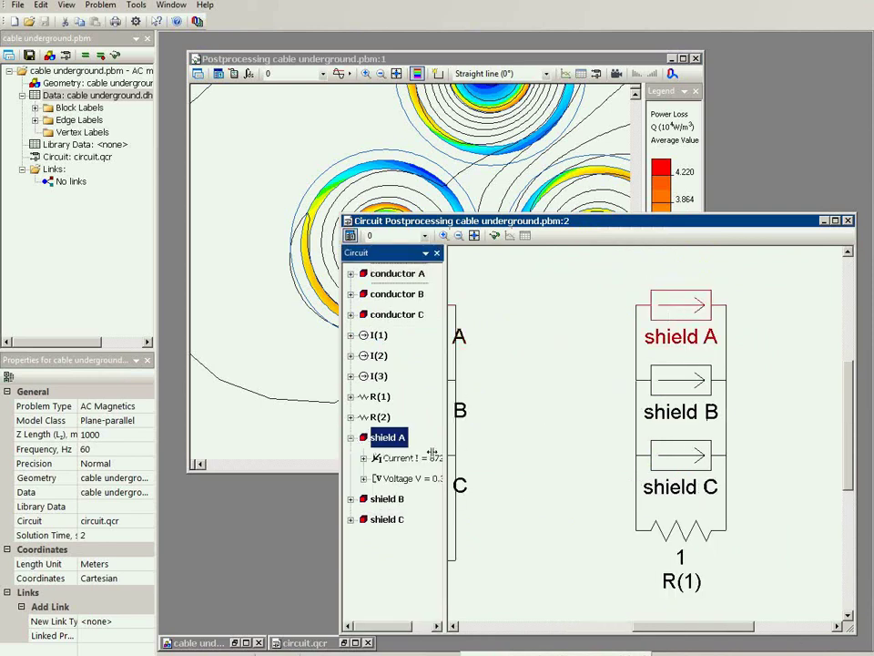
left_click_drag(447, 425, 519, 425)
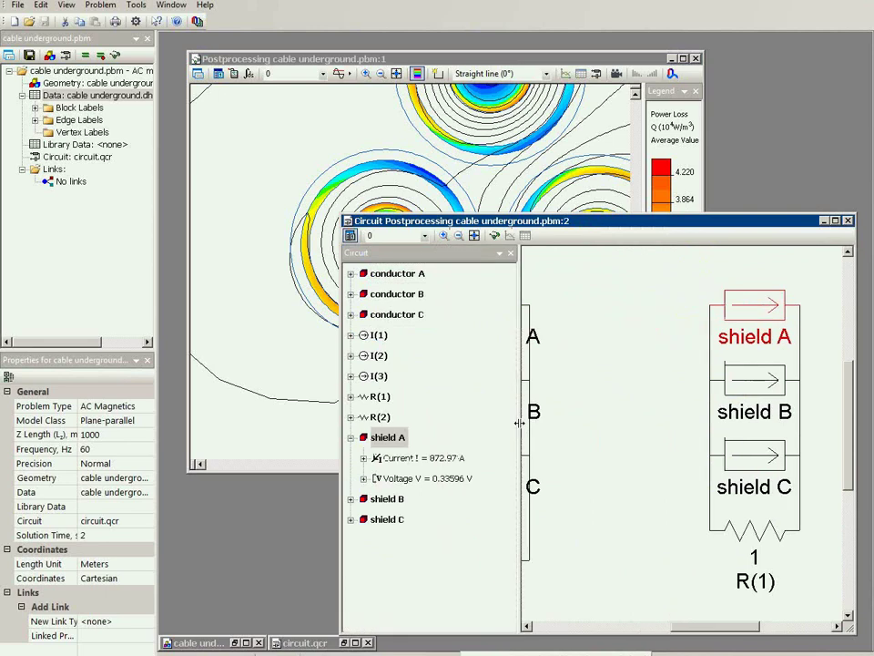
Check the current and voltage of conductor A in the circuit diagram, and return to the shield branches
left_click(529, 627)
left_click_drag(529, 628, 529, 628)
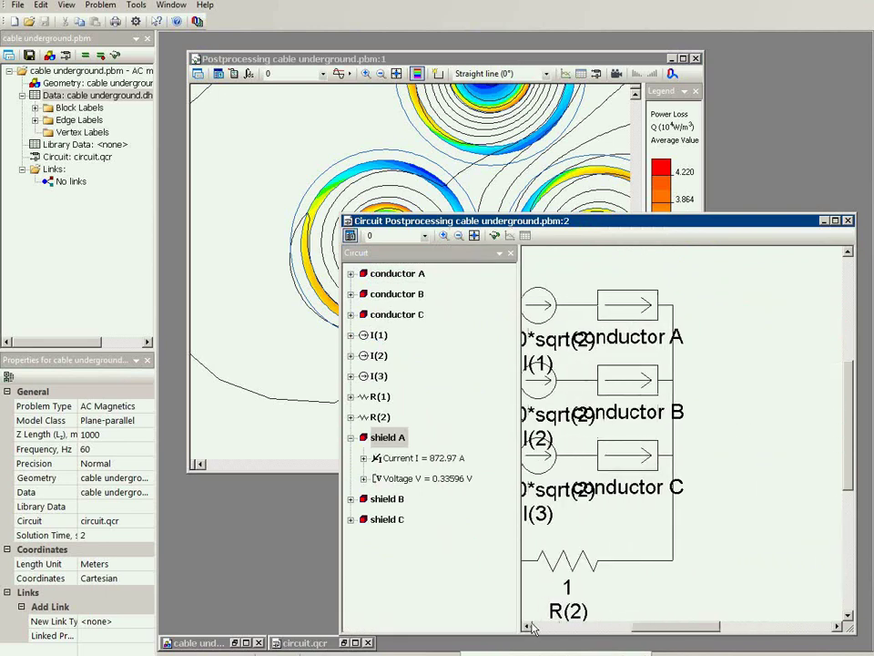
mouse_move(616, 310)
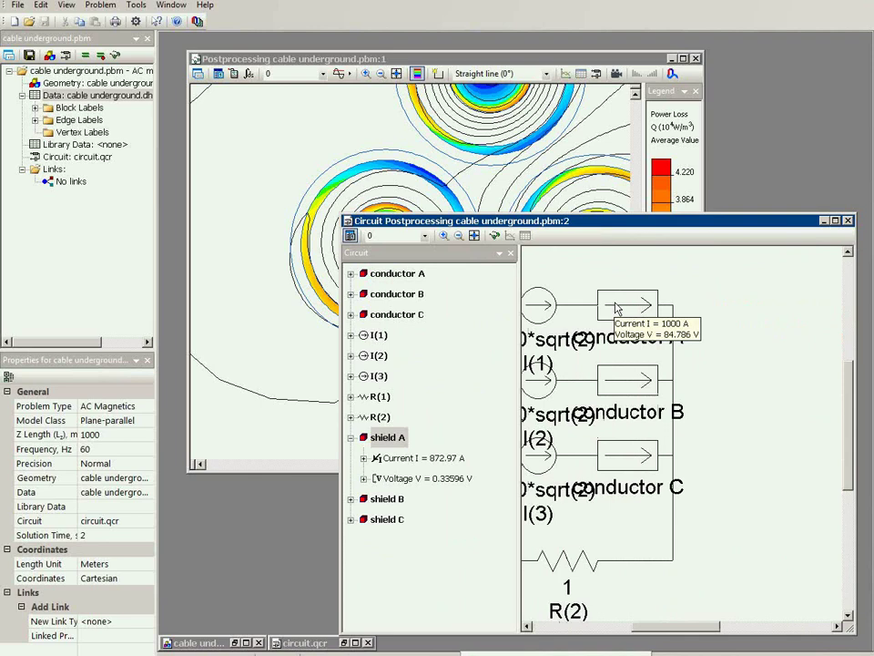
left_click(837, 628)
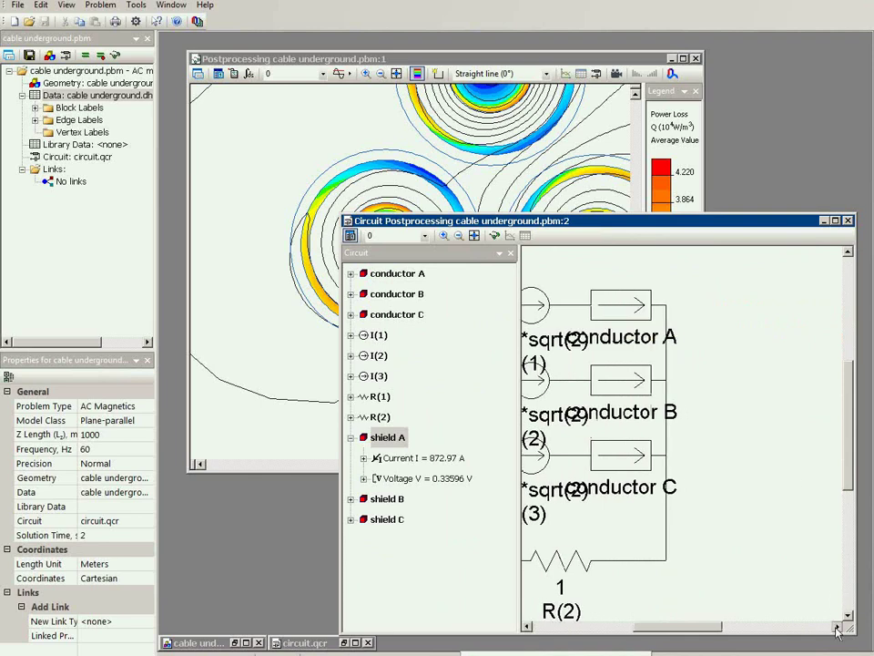
left_click_drag(836, 628, 836, 626)
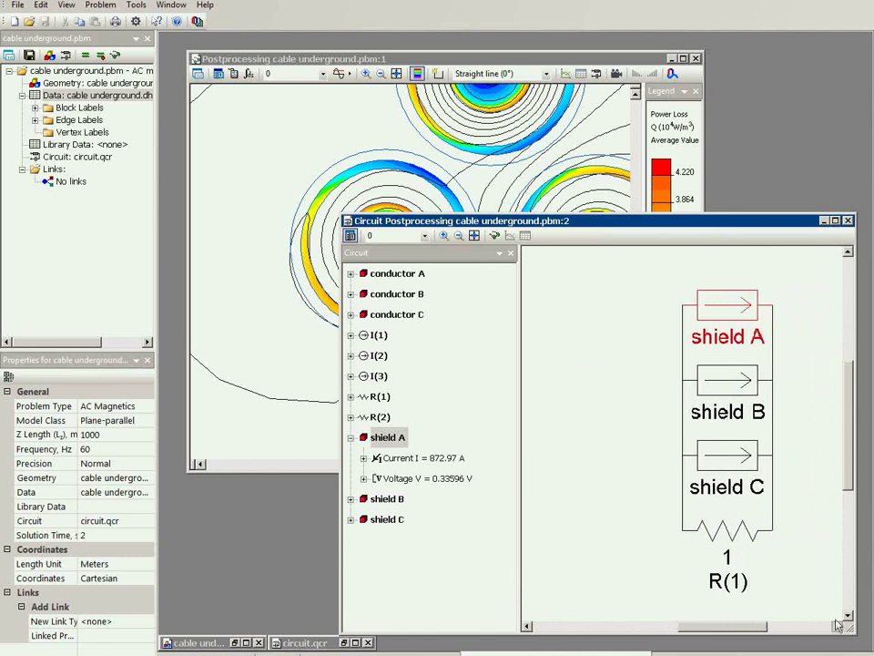
Examine the current and voltage components of source I(1) in the circuit results, highlighting the real and imaginary parts of its voltage
mouse_move(716, 315)
left_click(527, 627)
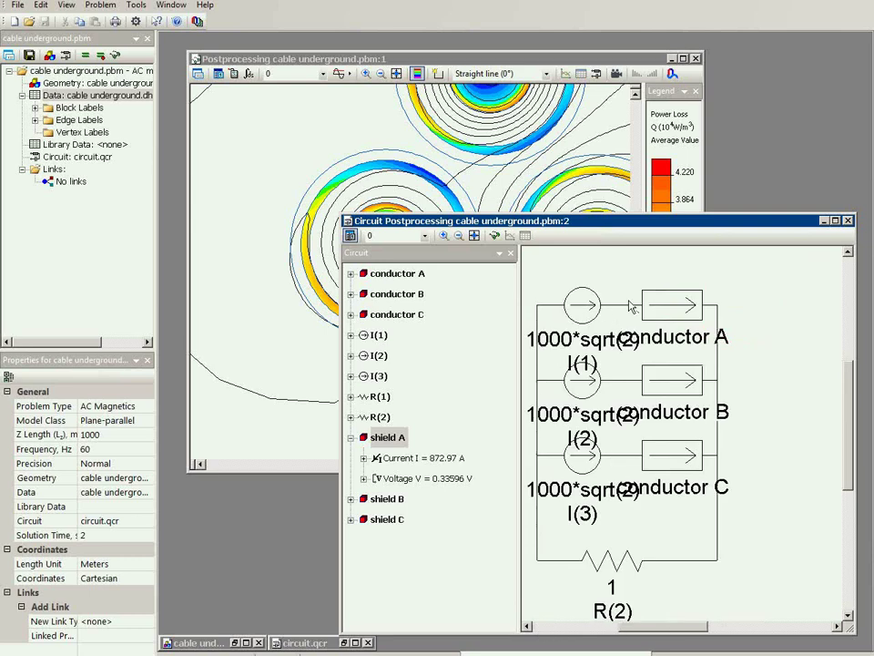
left_click(581, 307)
double_click(368, 339)
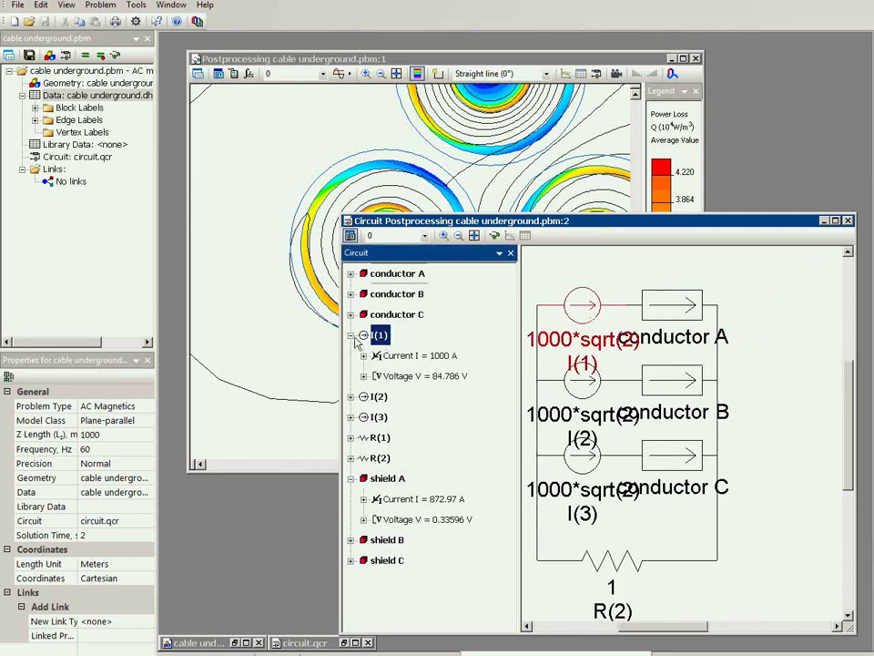
left_click(363, 356)
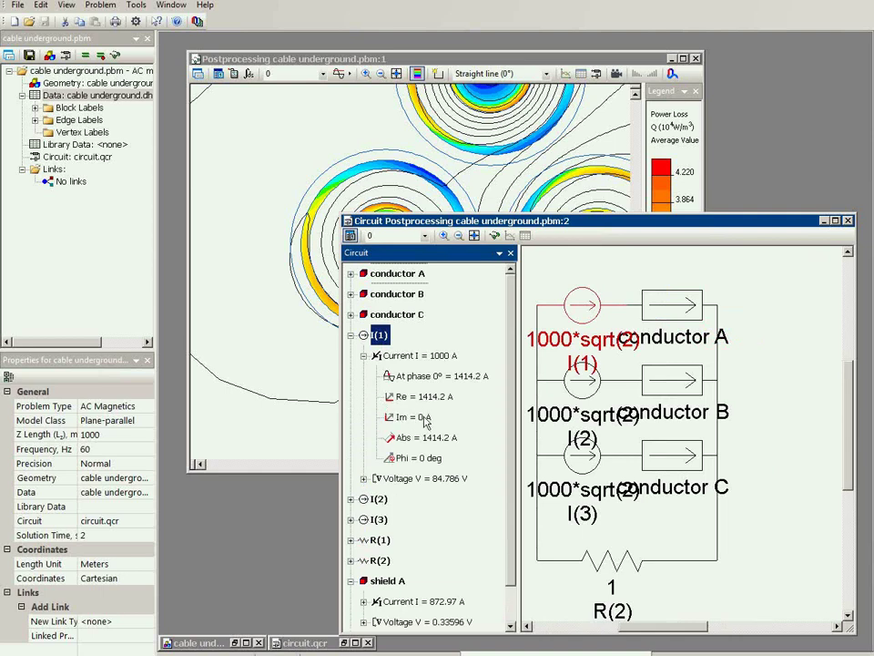
left_click(363, 479)
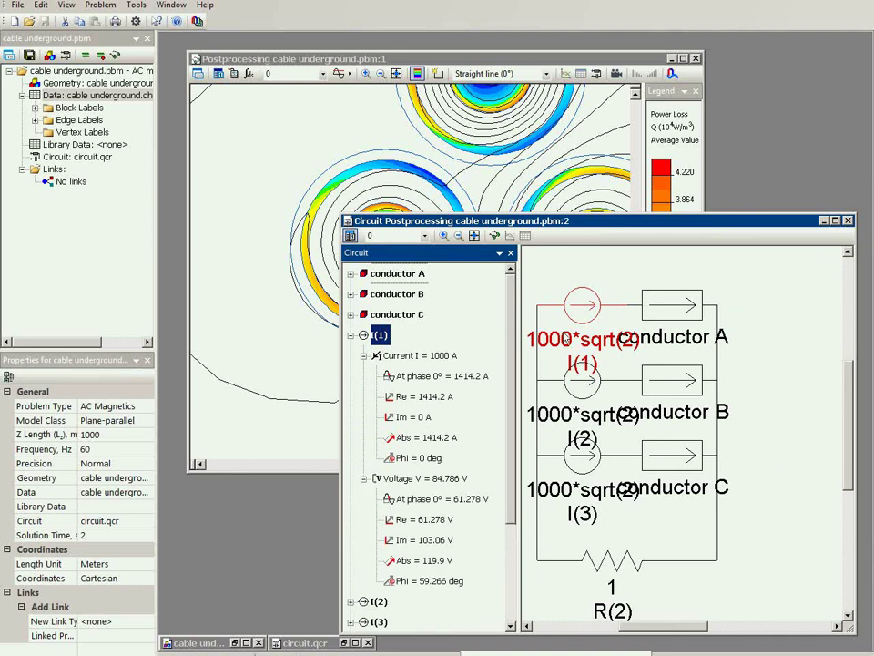
left_click(431, 544)
left_click(431, 526, "ctrl")
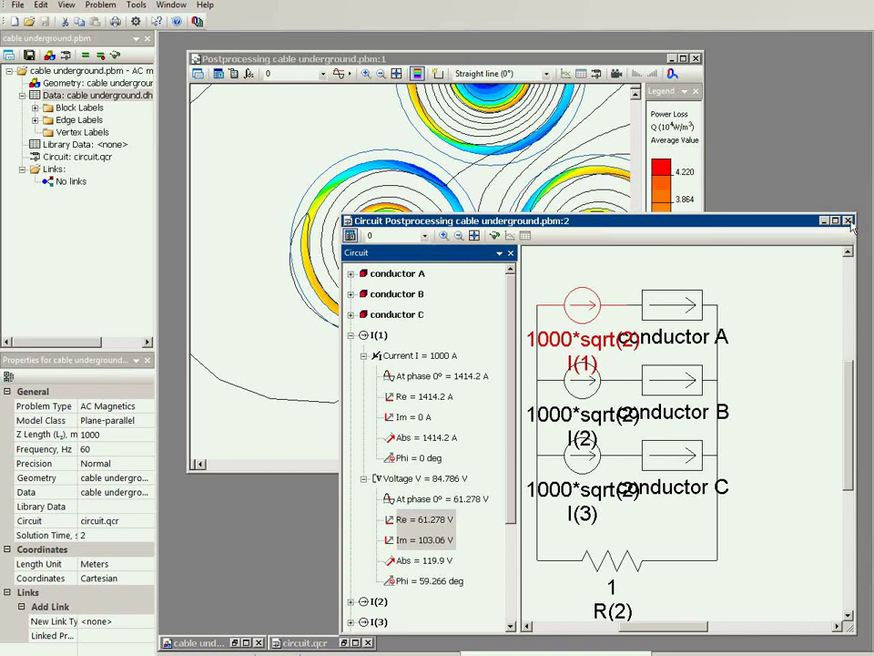
Close the circuit results and show the whole model in the maximized field picture
left_click(848, 220)
left_click(683, 58)
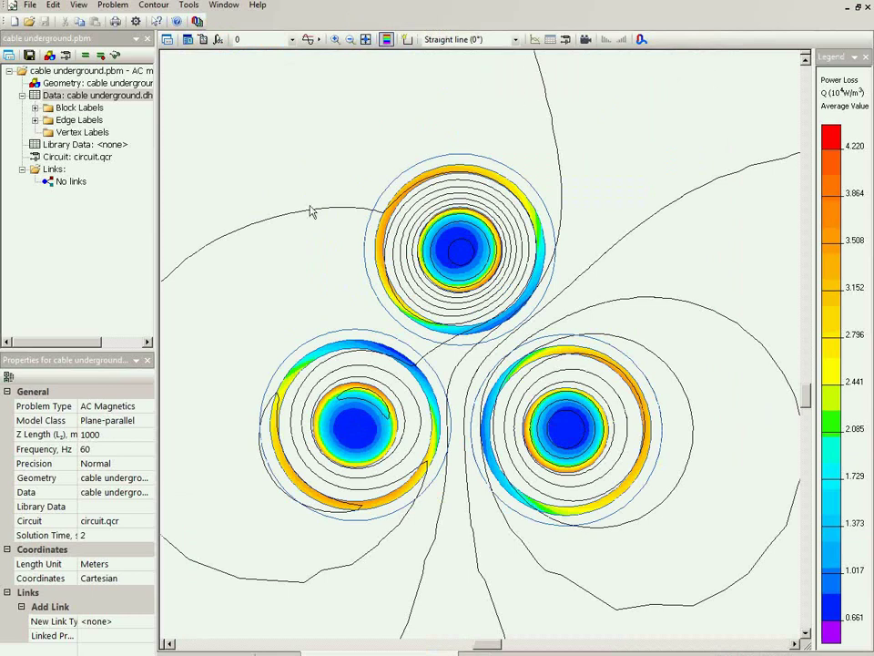
left_click(366, 41)
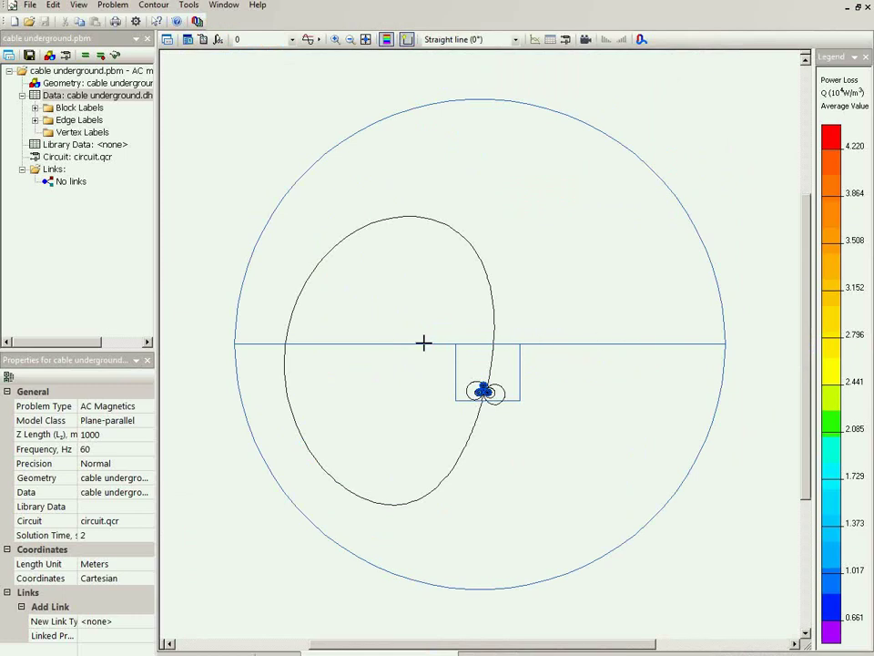
Define a contour about 5 m long along the ground surface above the cables and plot Flux Density along it in a restored window
left_click(492, 343)
left_click(551, 343)
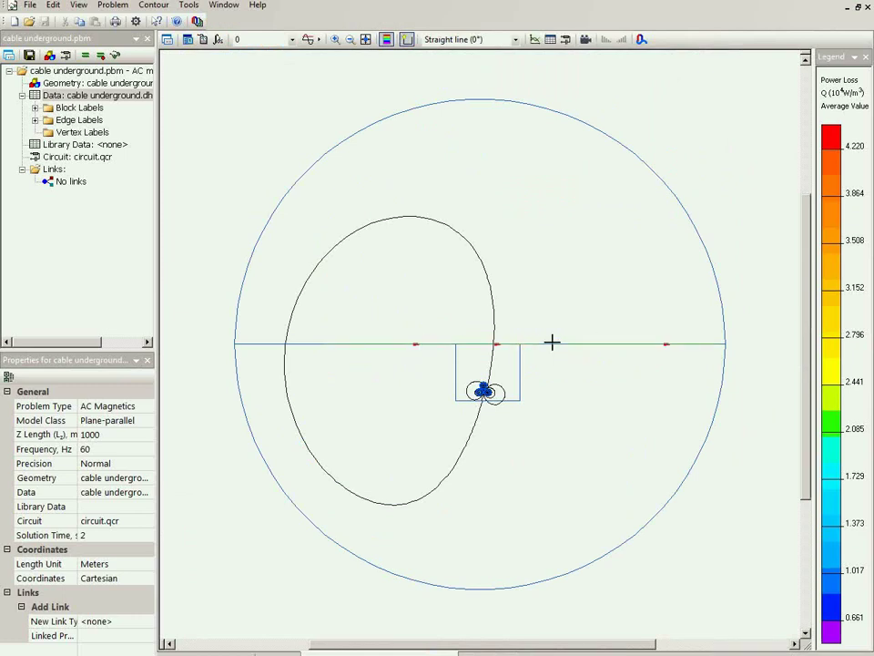
left_click(536, 40)
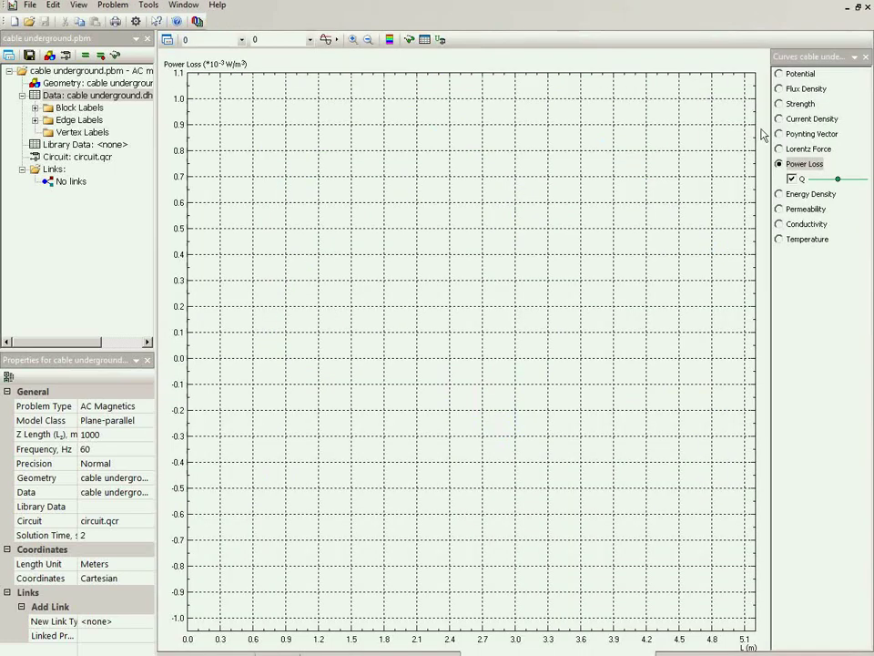
left_click(779, 90)
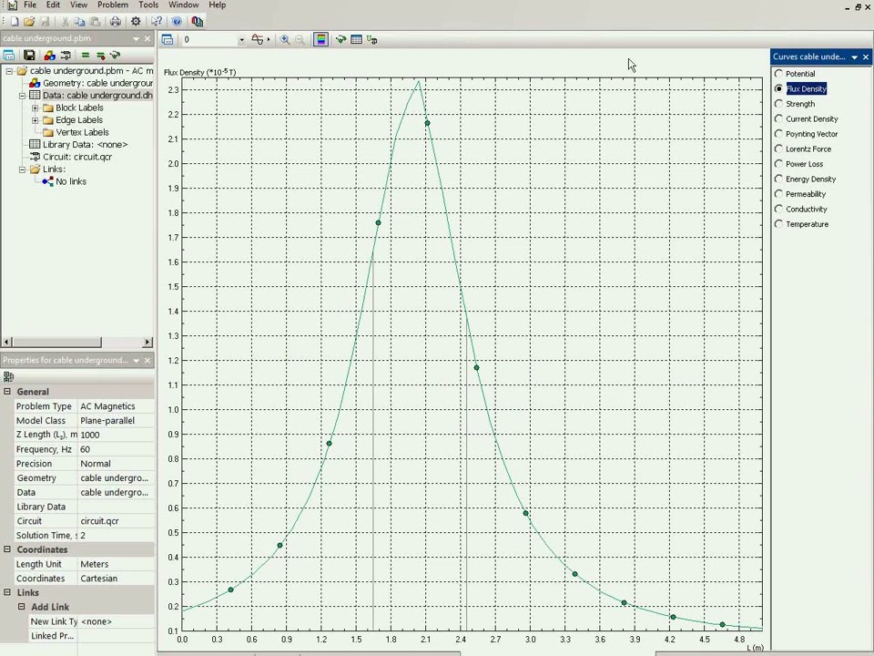
left_click(859, 8)
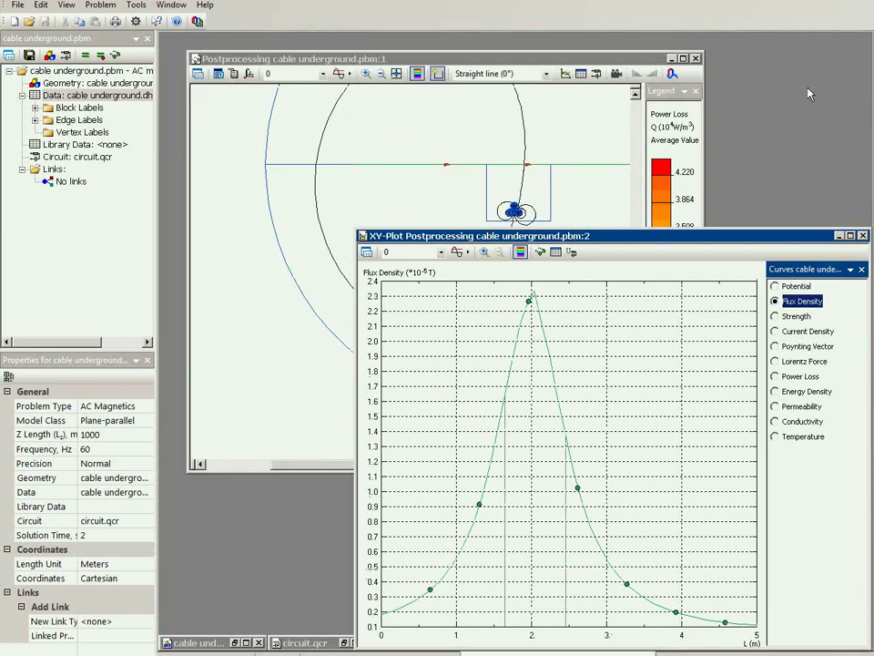